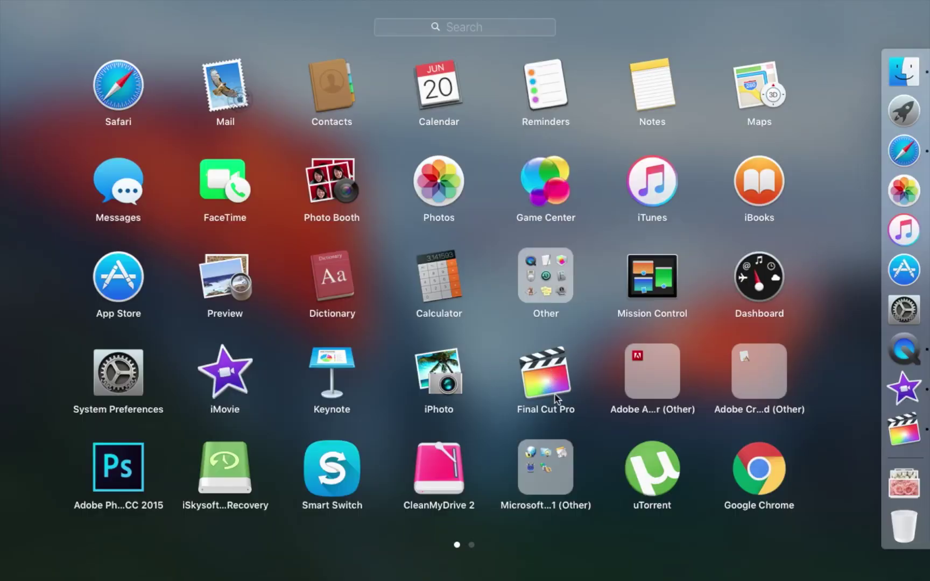
Bring Final Cut Pro forward and cancel a new event, keeping the empty Untitled Project
click(548, 377)
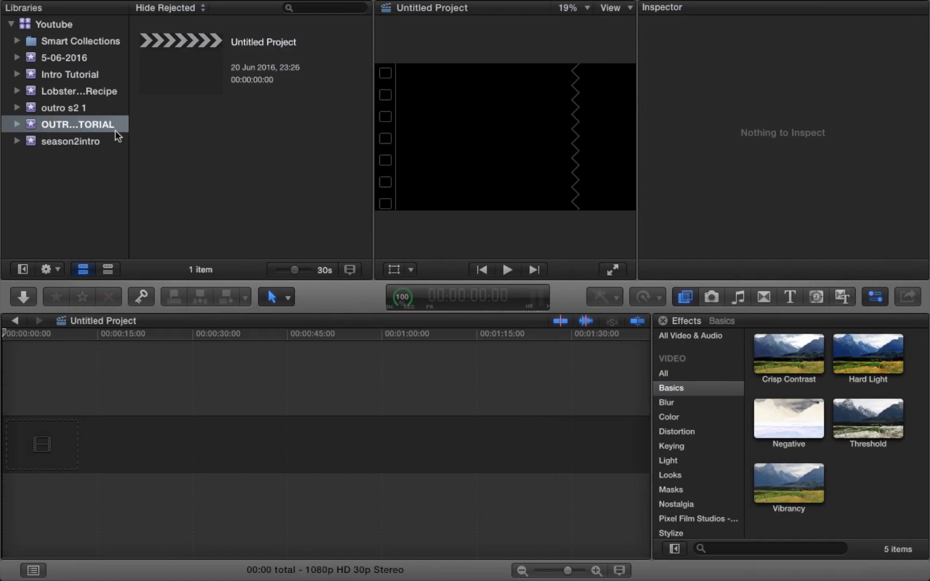
click(124, 8)
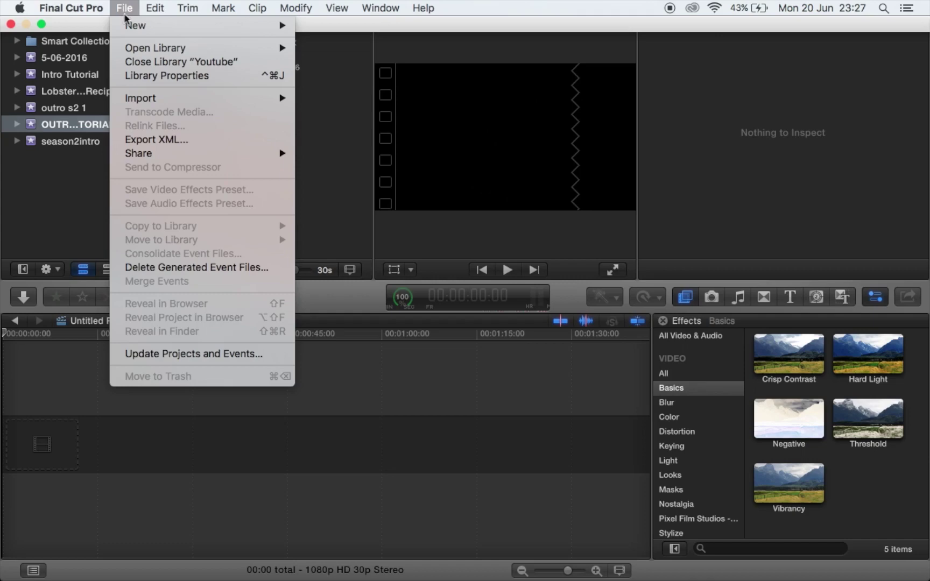
mouse_move(128, 27)
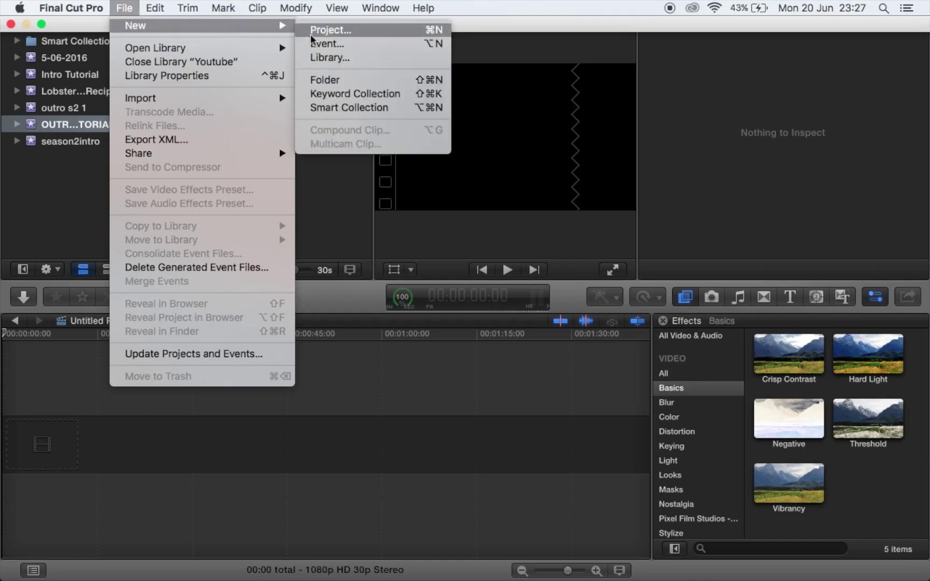
click(360, 48)
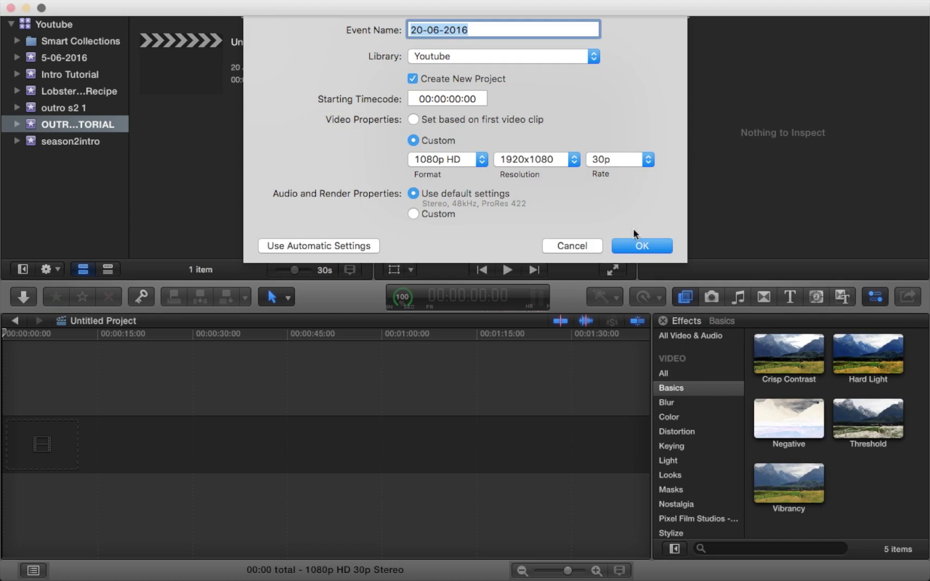
click(592, 251)
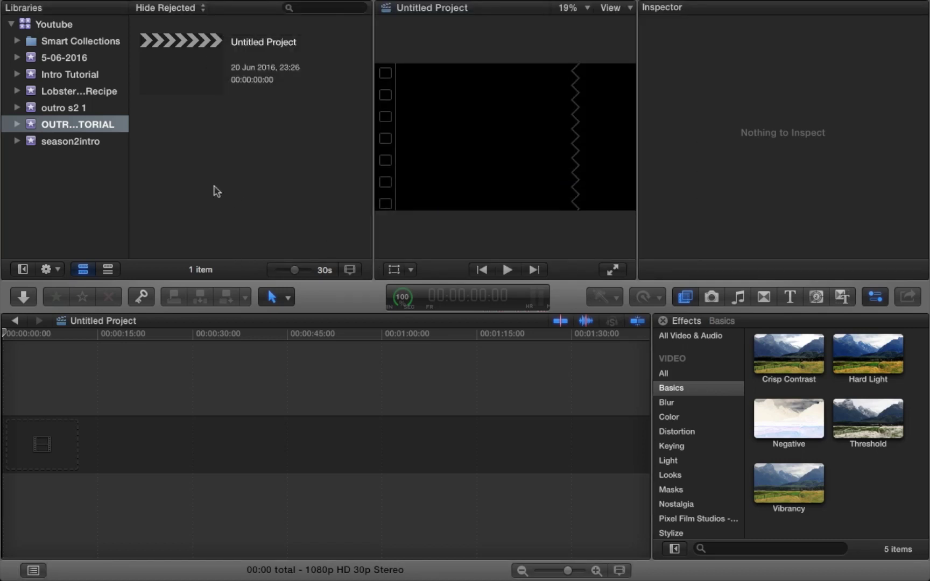
Place the Custom generator at the timeline start and extend it to 29:04
click(790, 297)
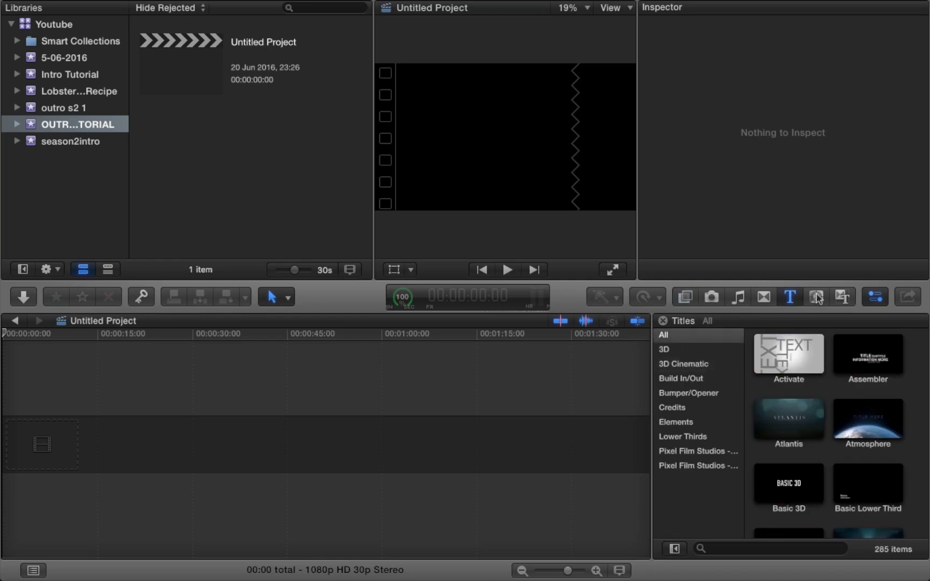
click(816, 296)
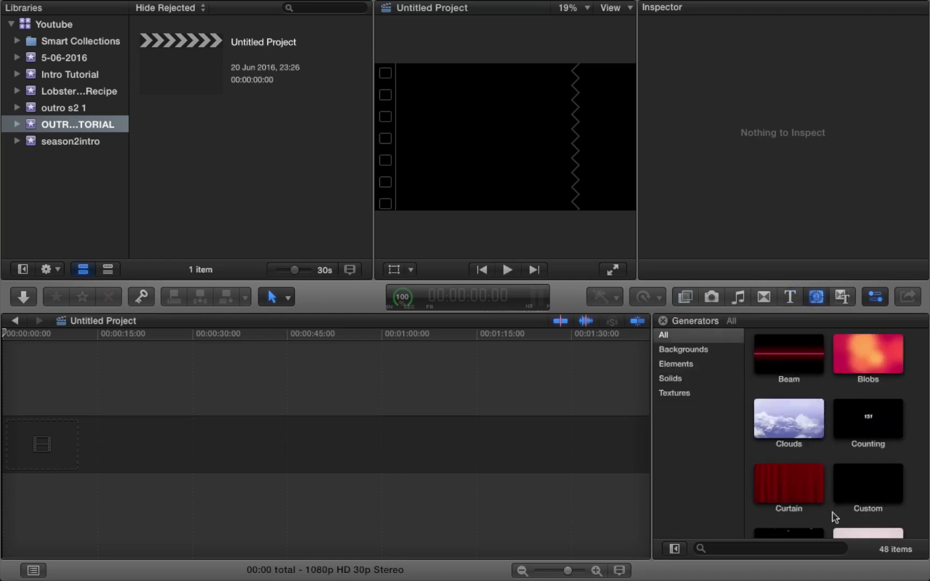
click(864, 492)
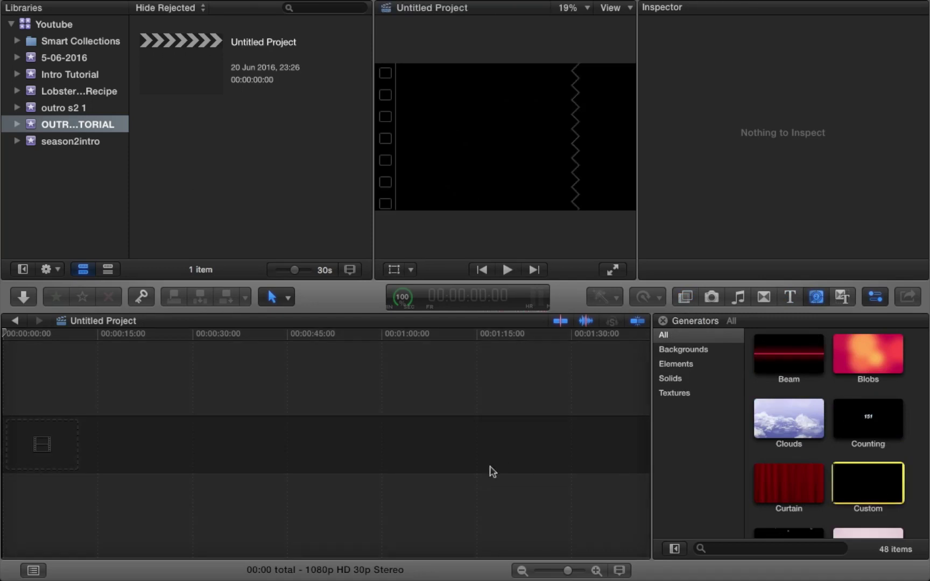
drag(492, 471, 449, 469)
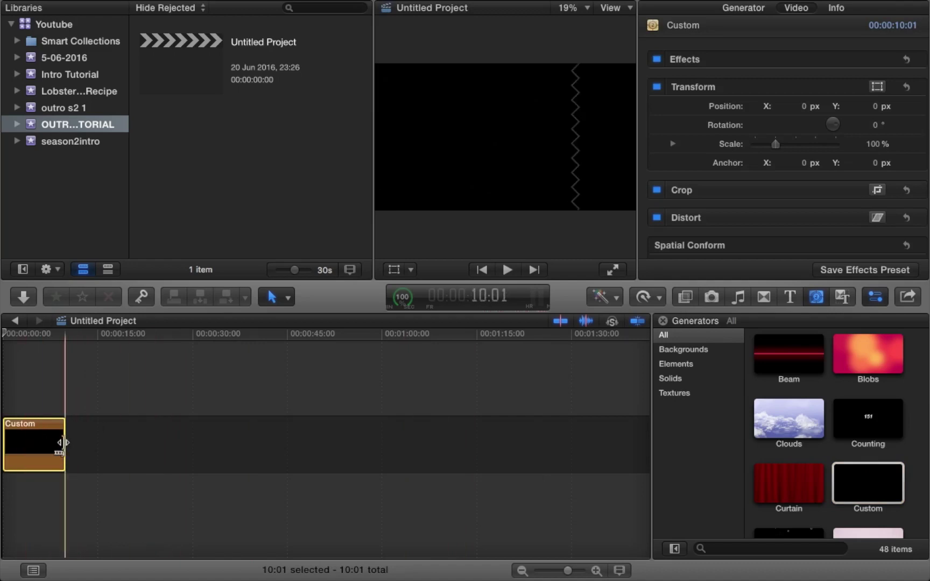
drag(63, 443, 184, 439)
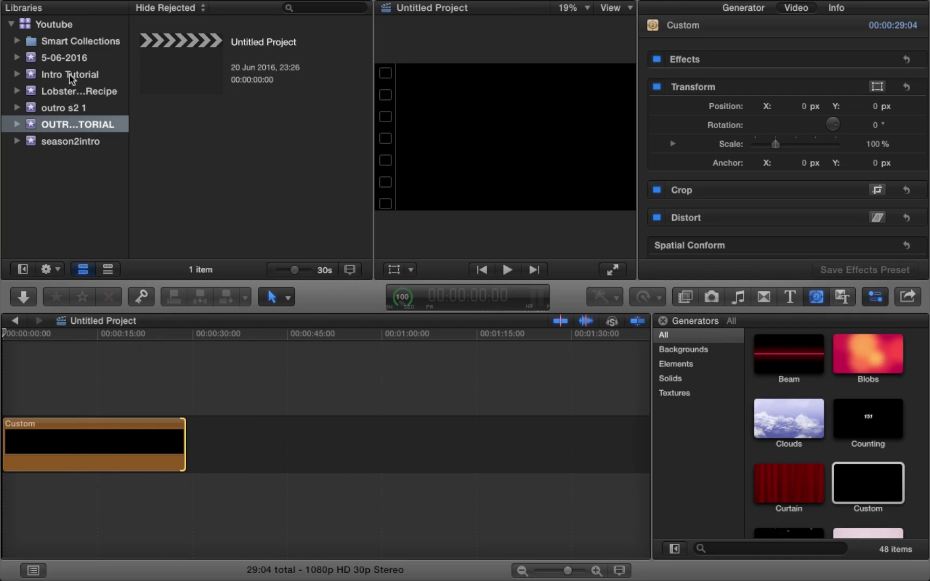
Connect a 10-second range of YOUTUBER TIPS from the 5-06-2016 event above the Custom clip
click(70, 58)
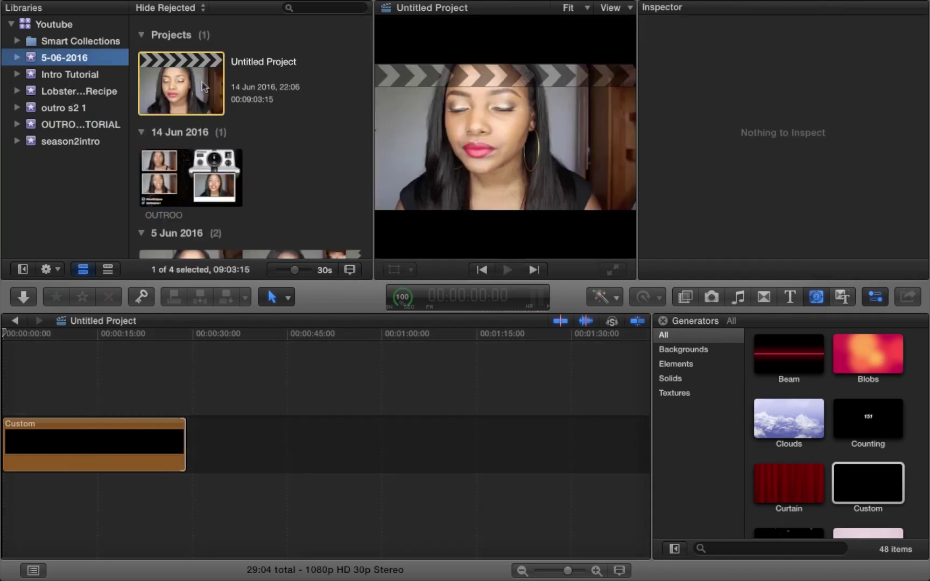
scroll(307, 163, down, 10)
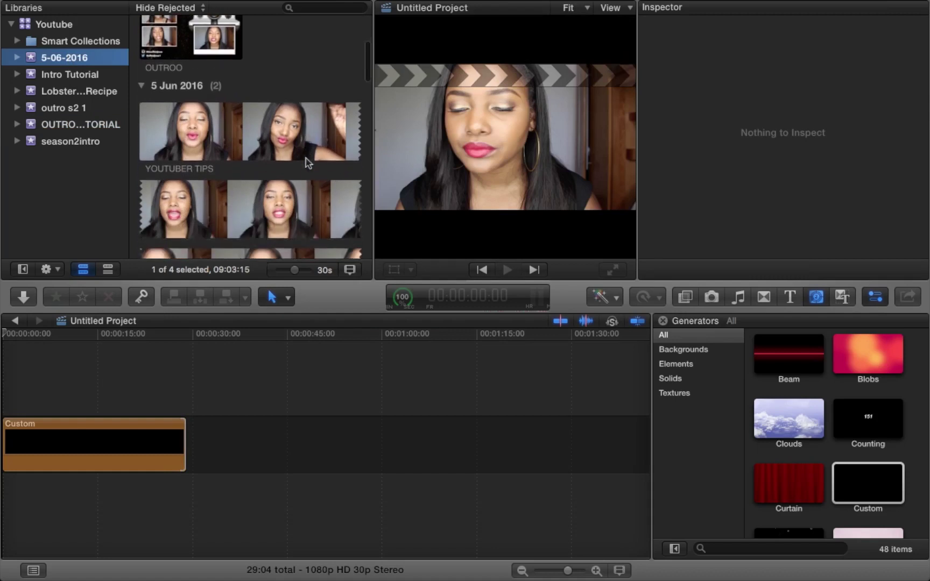
scroll(308, 163, down, 2)
click(200, 123)
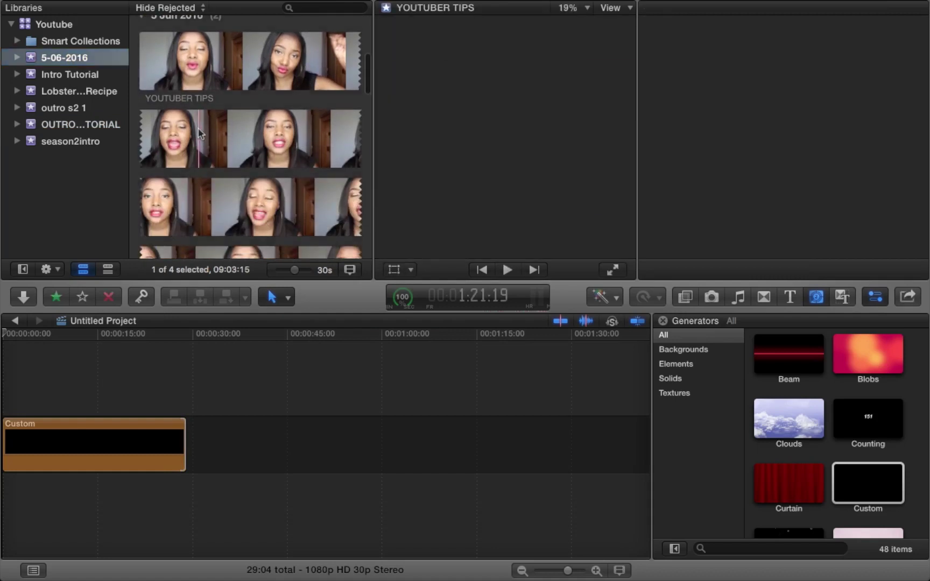
key(super+4)
click(141, 63)
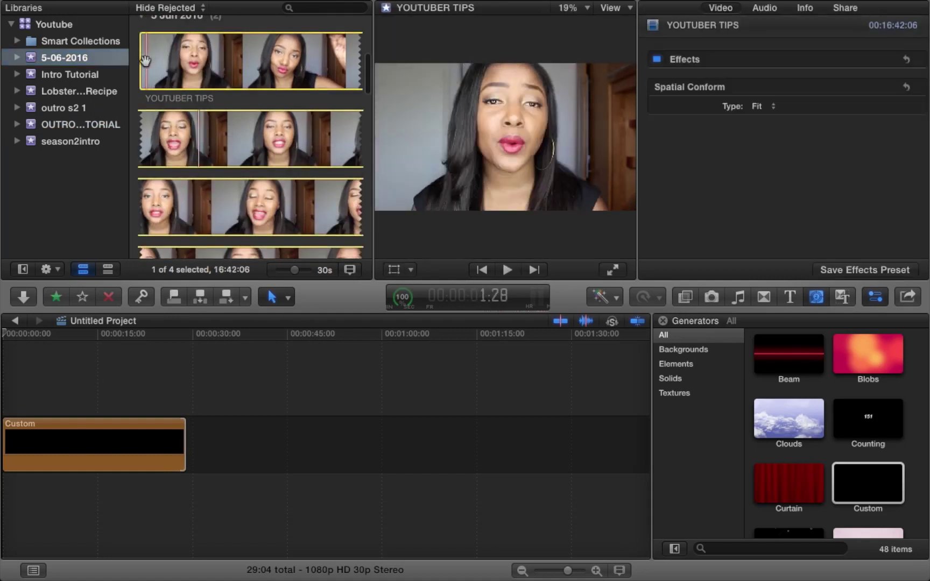
drag(141, 64, 232, 76)
scroll(238, 136, down, 3)
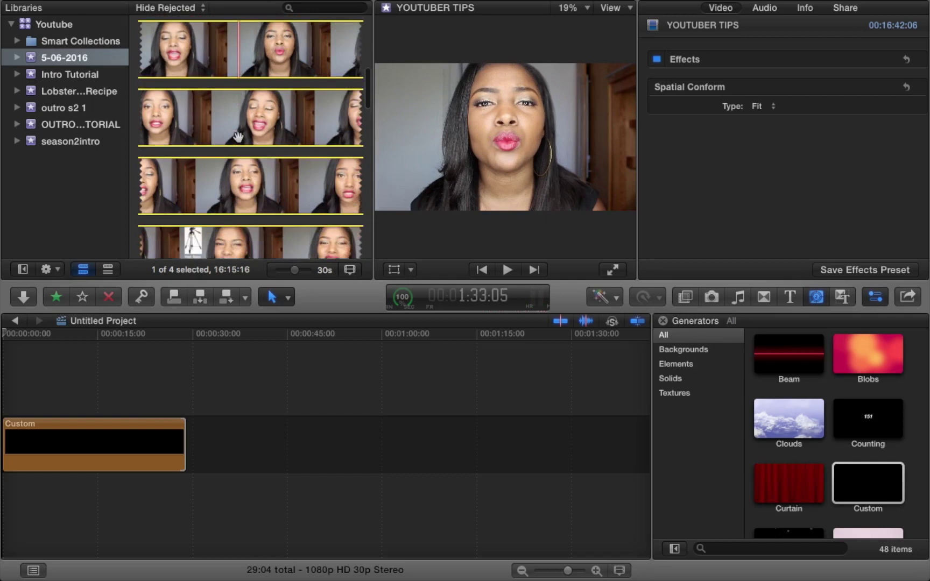
scroll(239, 138, down, 5)
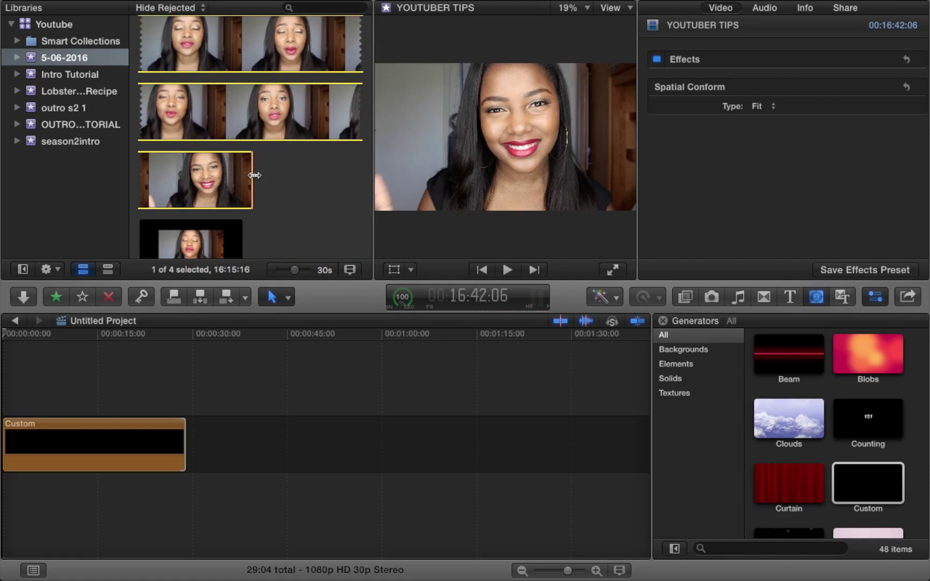
drag(254, 175, 105, 368)
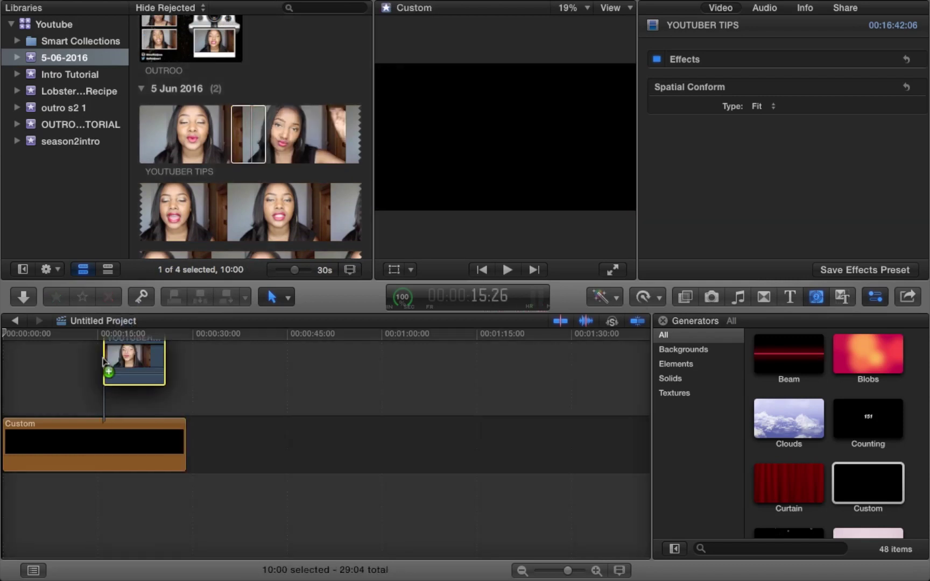
Move the YOUTUBER TIPS clip to 00:00 so it spans the Custom clip to 29:04
click(222, 378)
scroll(210, 377, left, 1)
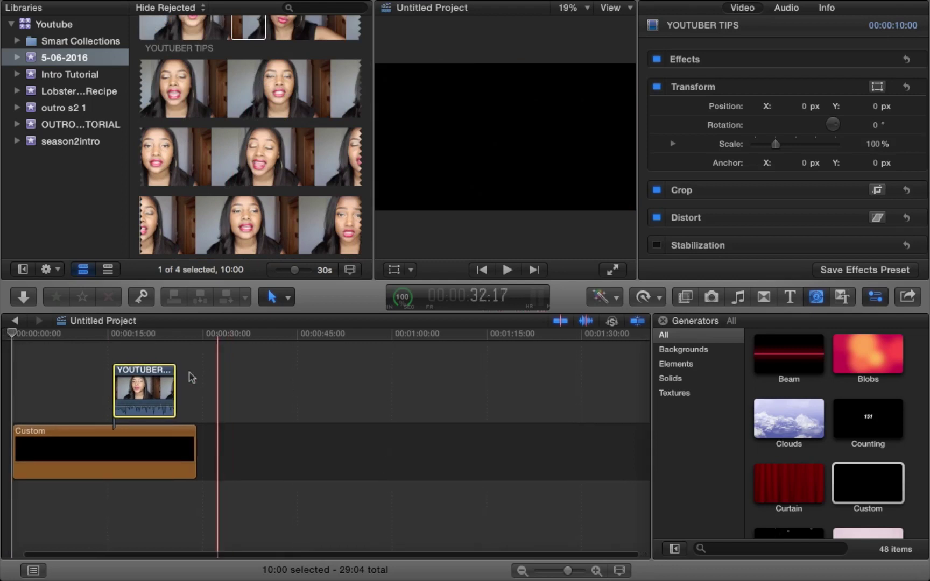
drag(142, 377, 194, 382)
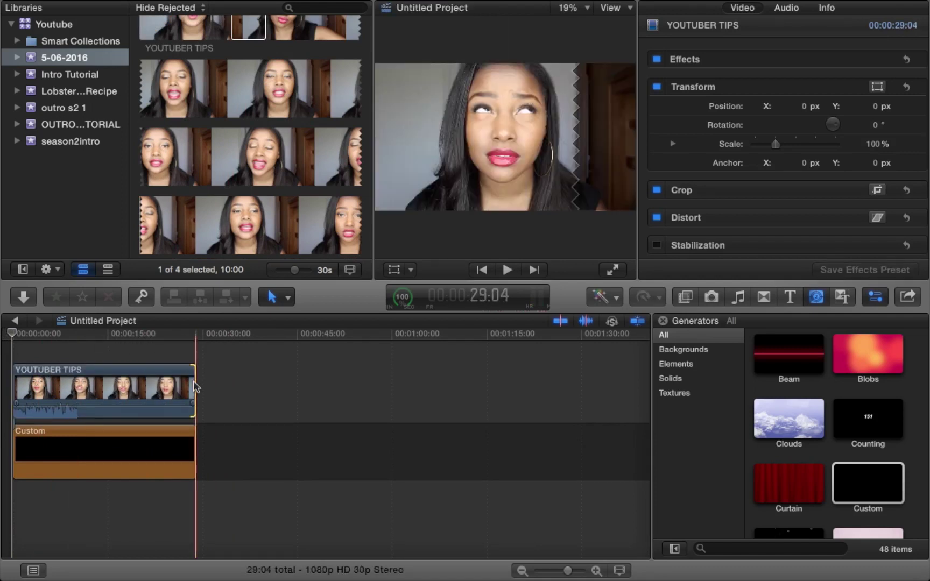
Scale the YOUTUBER TIPS video to 49.61% at position -24.2, 12.6 px, then select the Custom clip
click(394, 270)
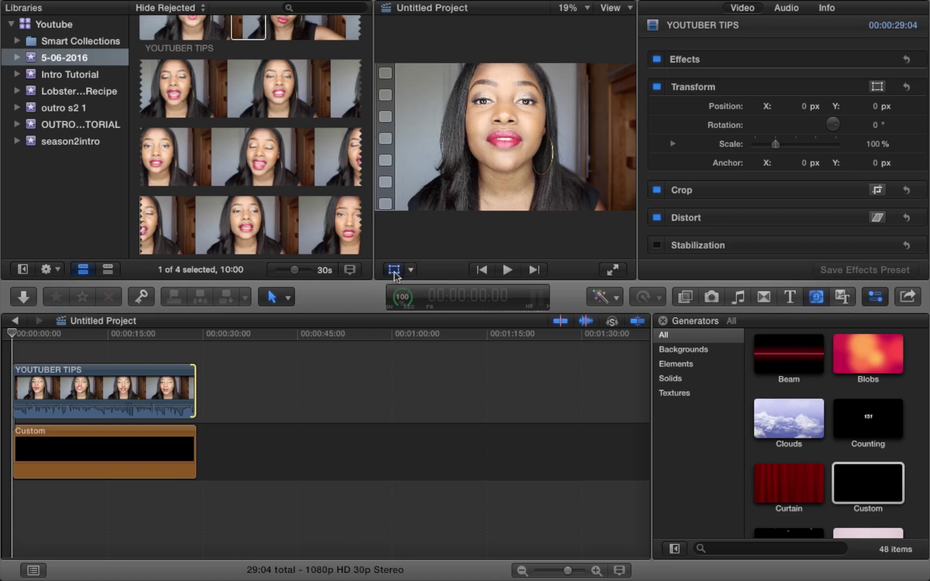
click(139, 357)
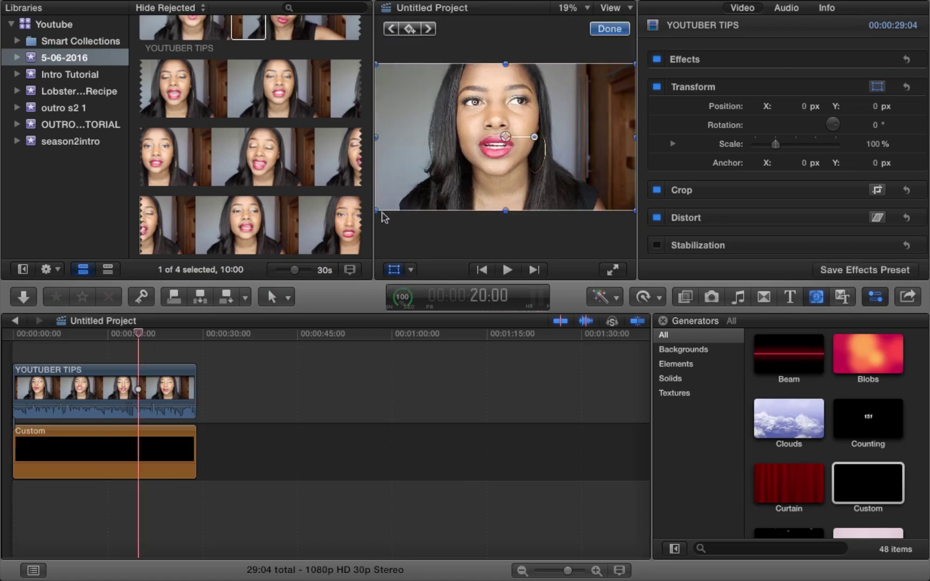
drag(377, 211, 441, 173)
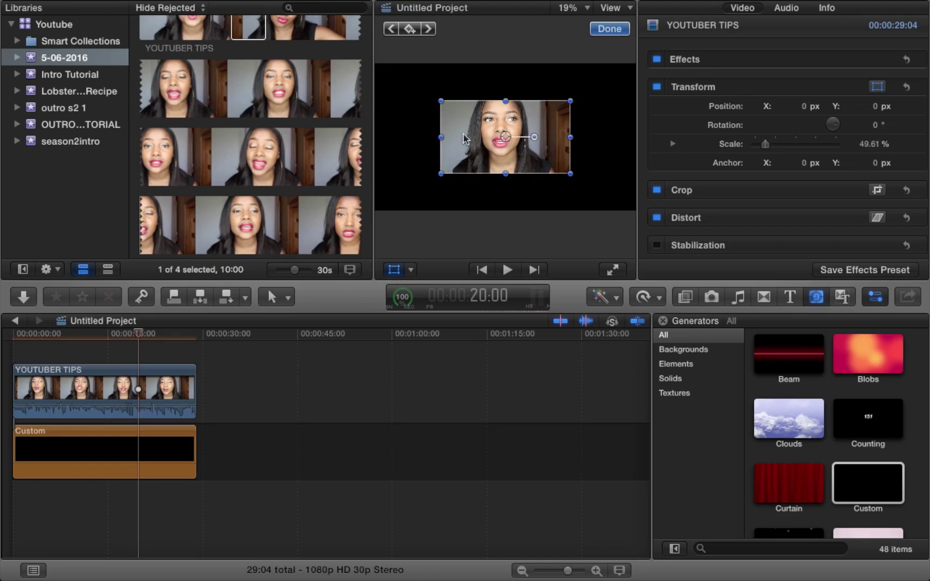
drag(463, 139, 460, 137)
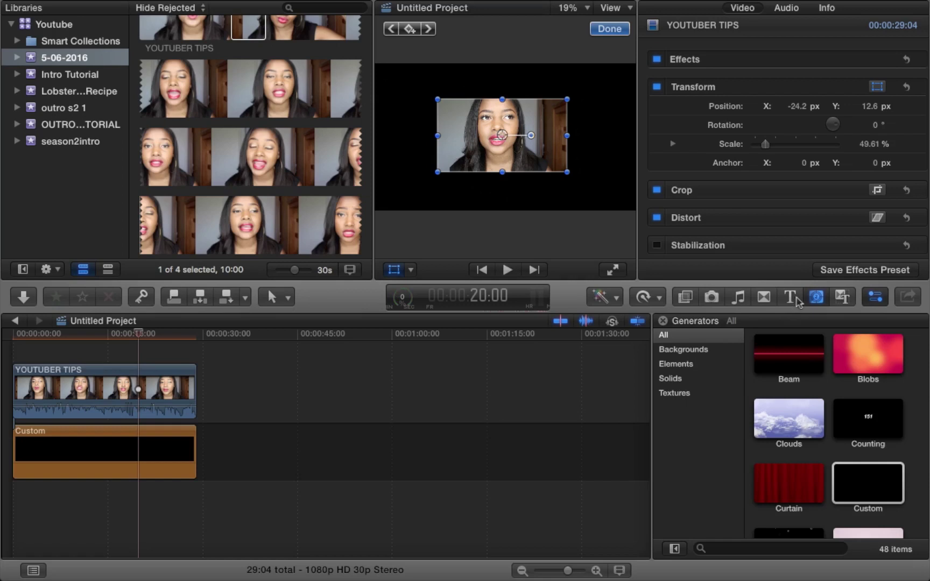
click(856, 482)
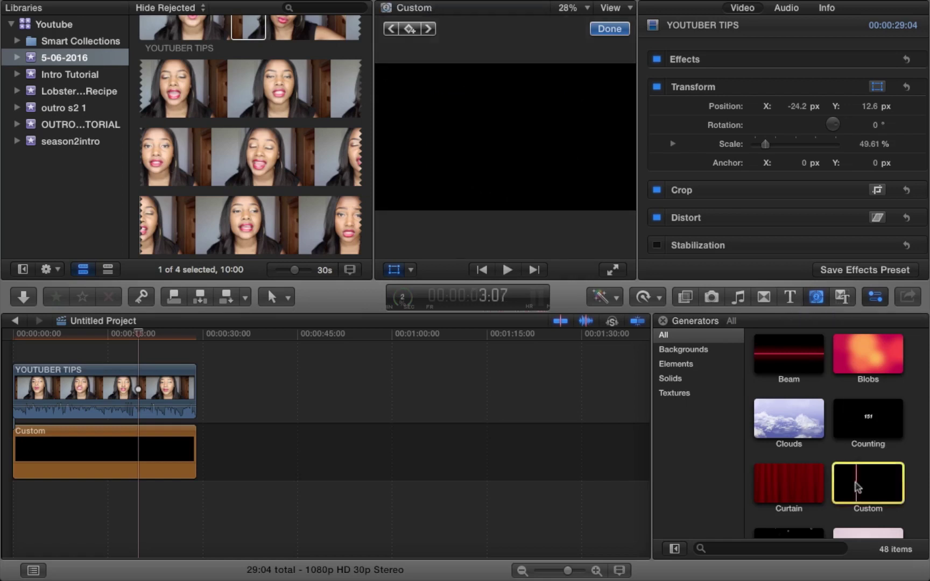
click(162, 454)
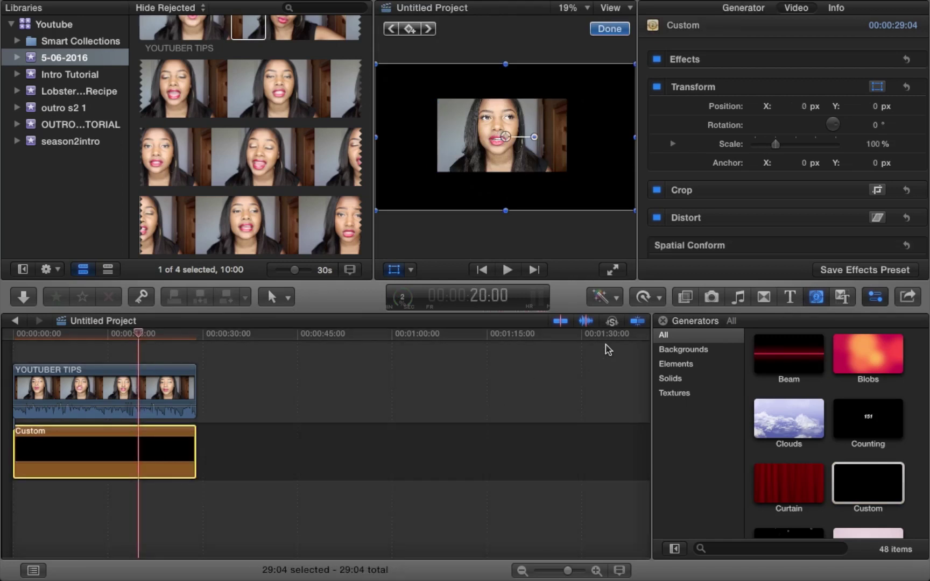
Change the Custom generator colour from black to a pale pinkish white using the colour wheel
click(753, 11)
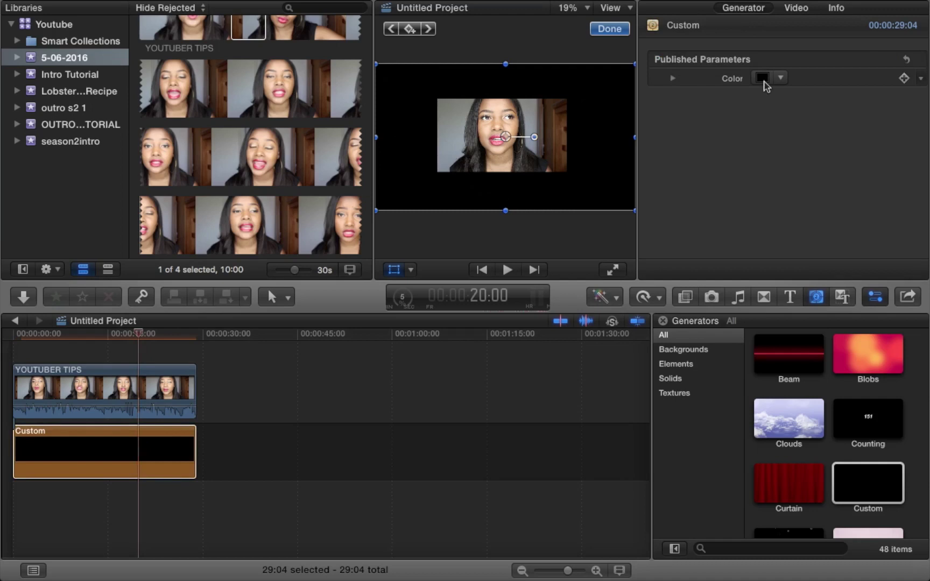
click(764, 79)
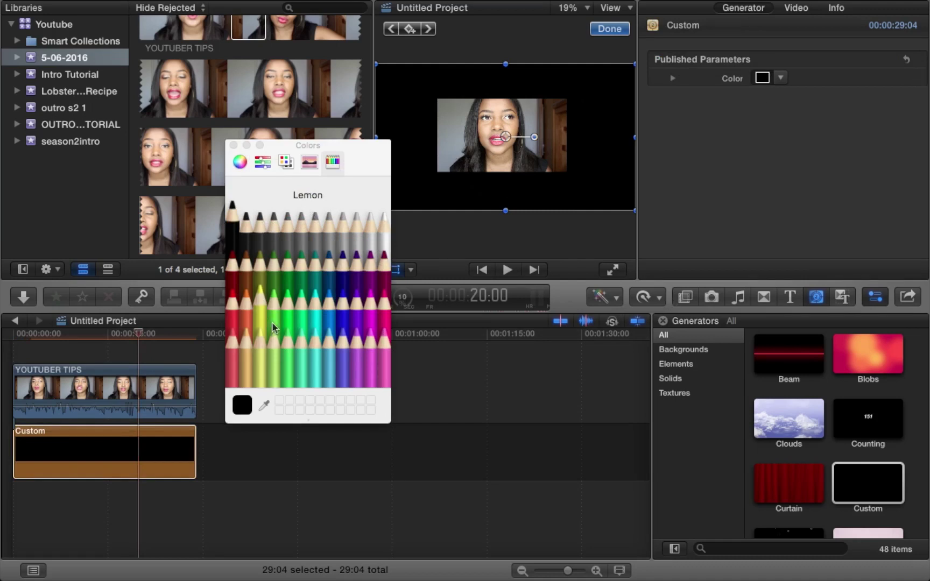
click(240, 162)
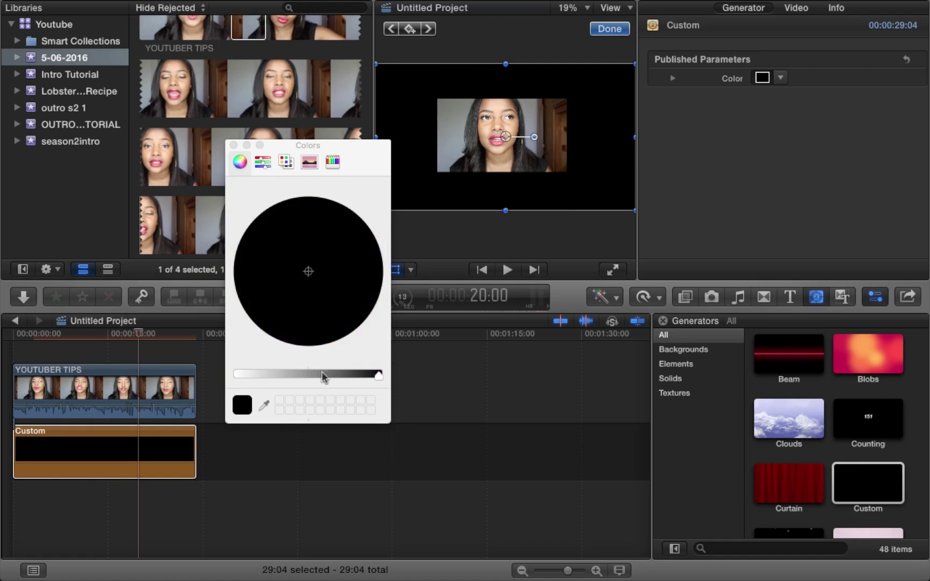
drag(378, 382, 212, 376)
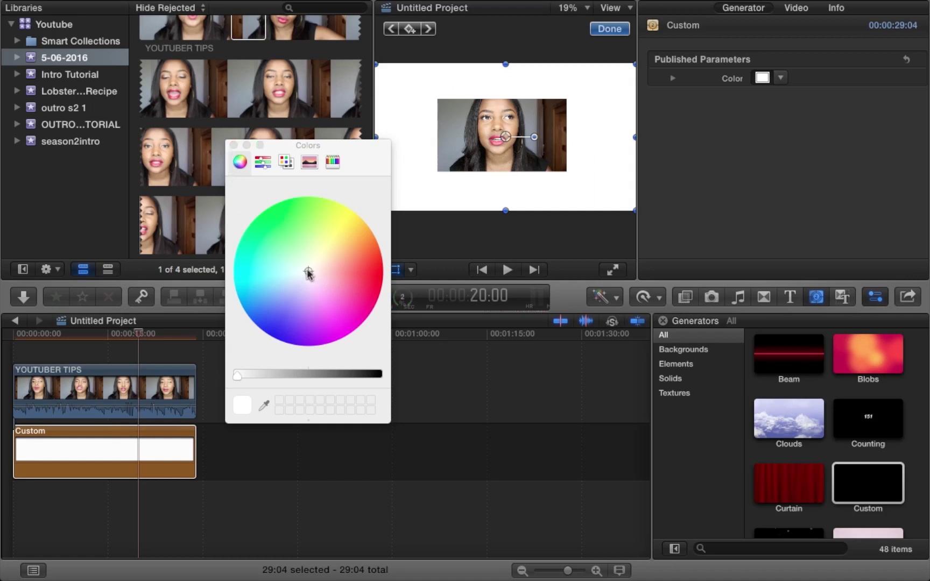
click(357, 297)
click(362, 284)
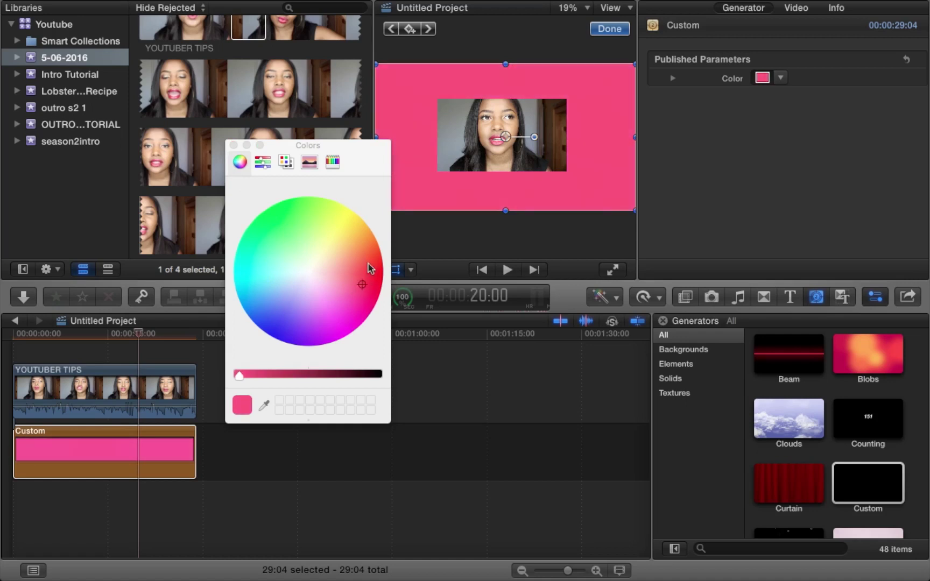
drag(369, 264, 343, 316)
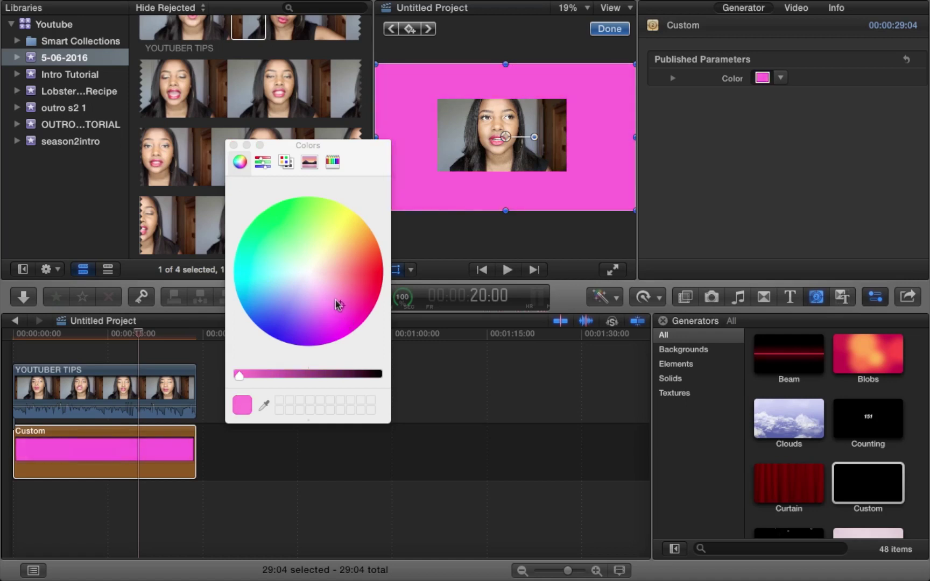
drag(337, 305, 312, 274)
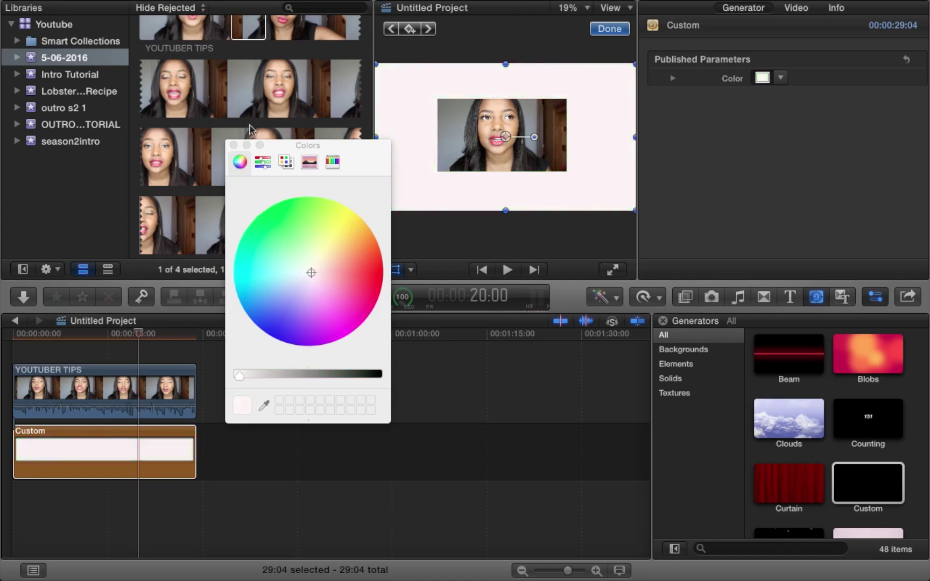
click(234, 145)
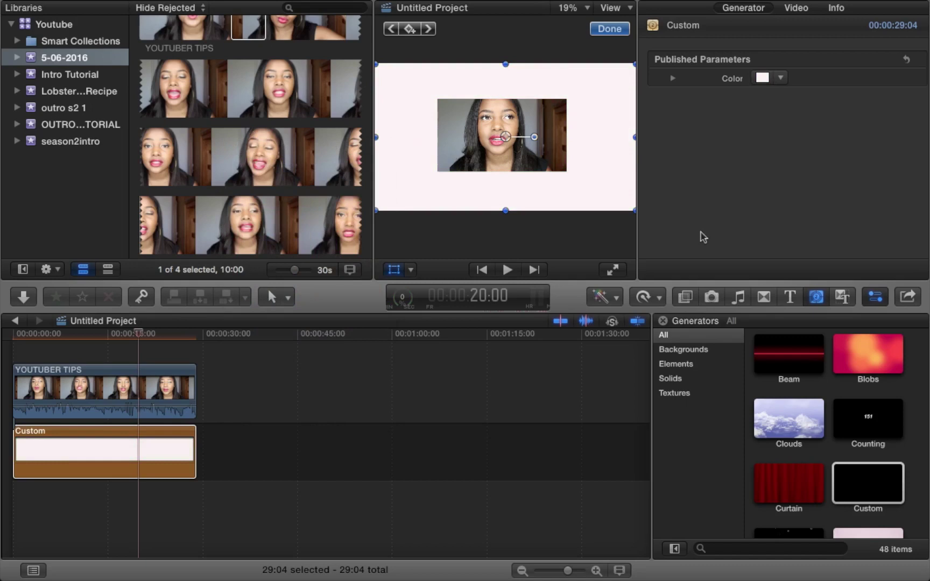
Add a Basic Title above the video, starting at 00:00 and stretched to 29:04
click(790, 297)
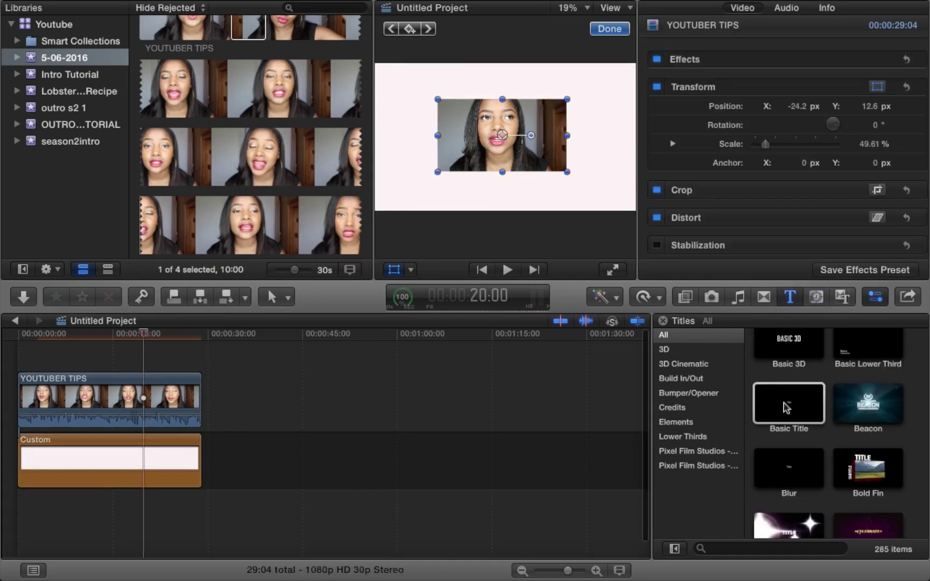
drag(787, 408, 150, 354)
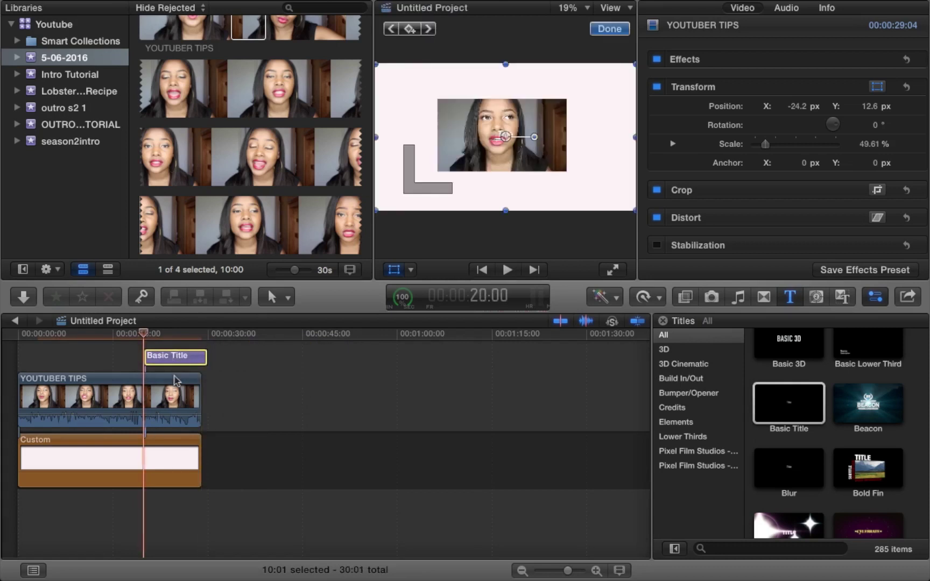
click(172, 359)
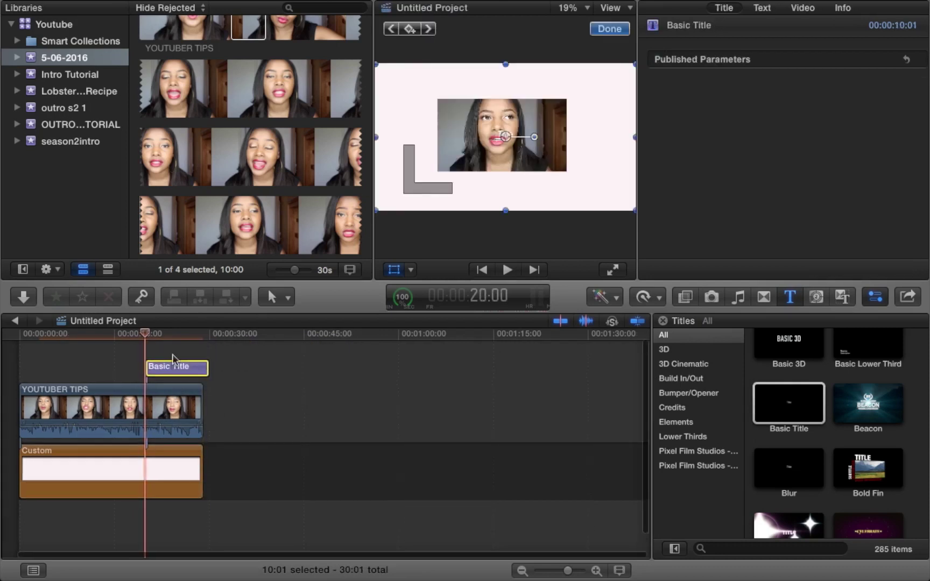
drag(182, 375, 28, 367)
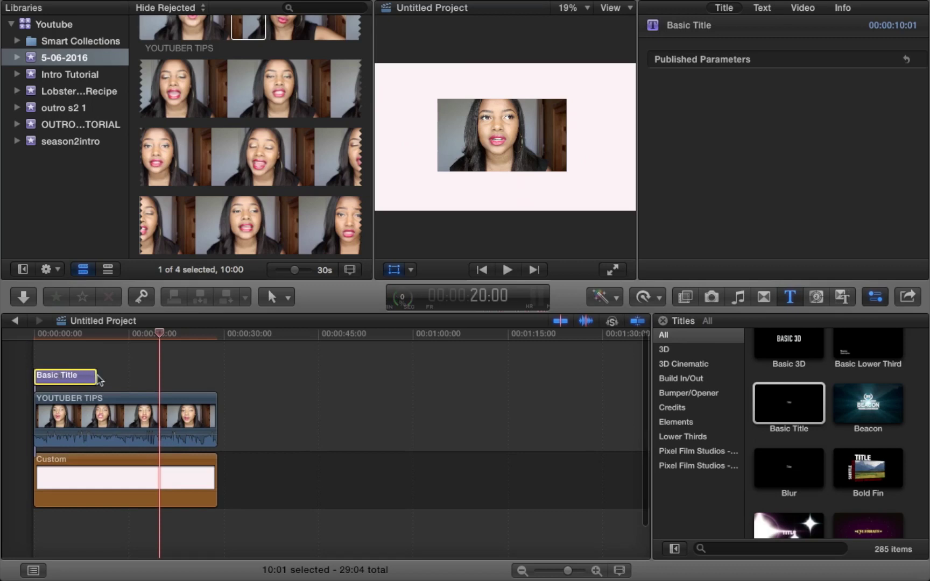
drag(97, 379, 214, 384)
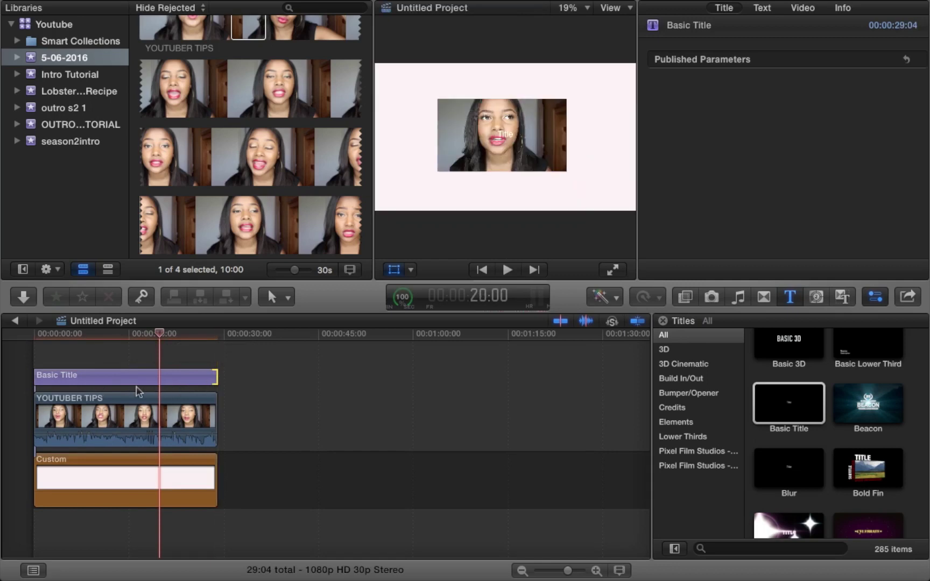
click(101, 365)
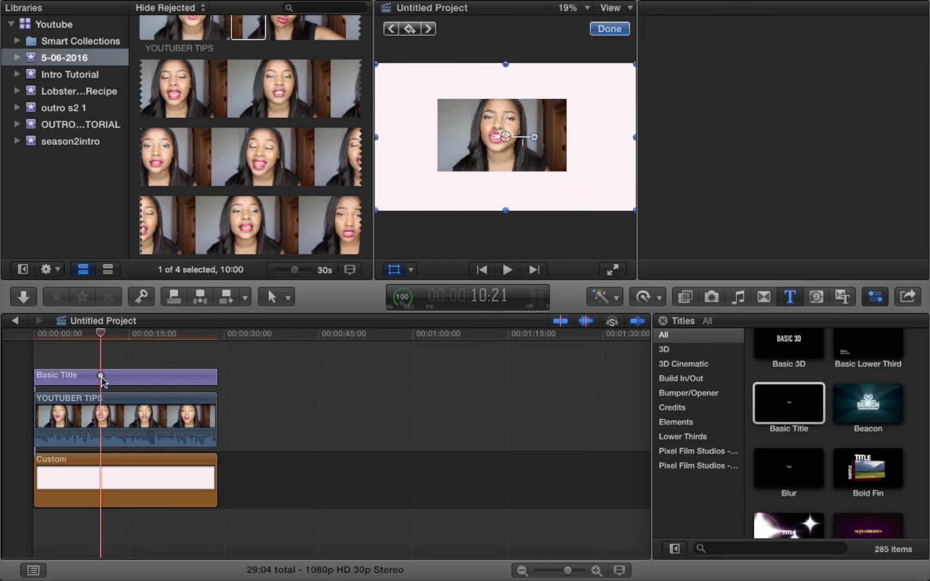
Move the Basic Title text up toward the top of the frame
click(103, 381)
double_click(104, 381)
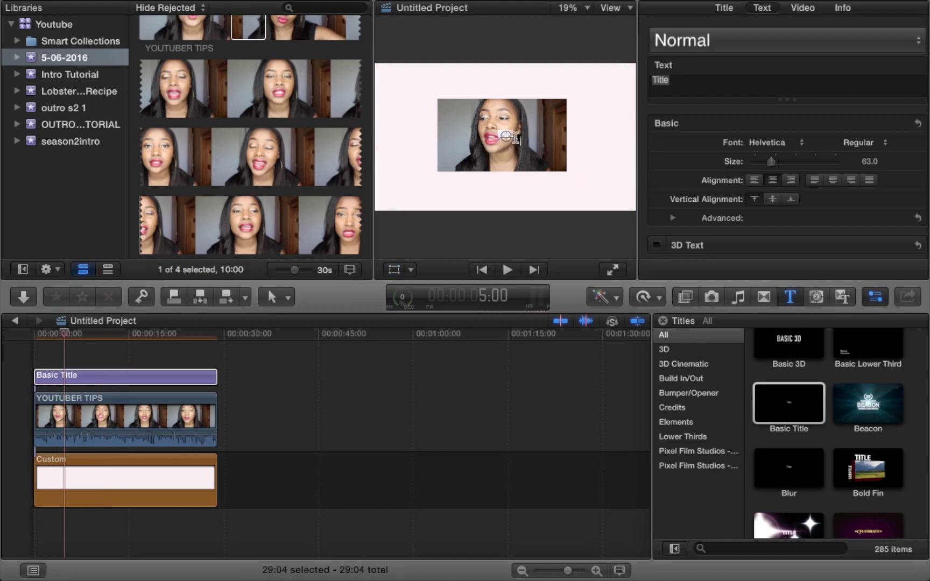
drag(506, 137, 500, 84)
Set the title's Face colour to black
scroll(716, 214, down, 5)
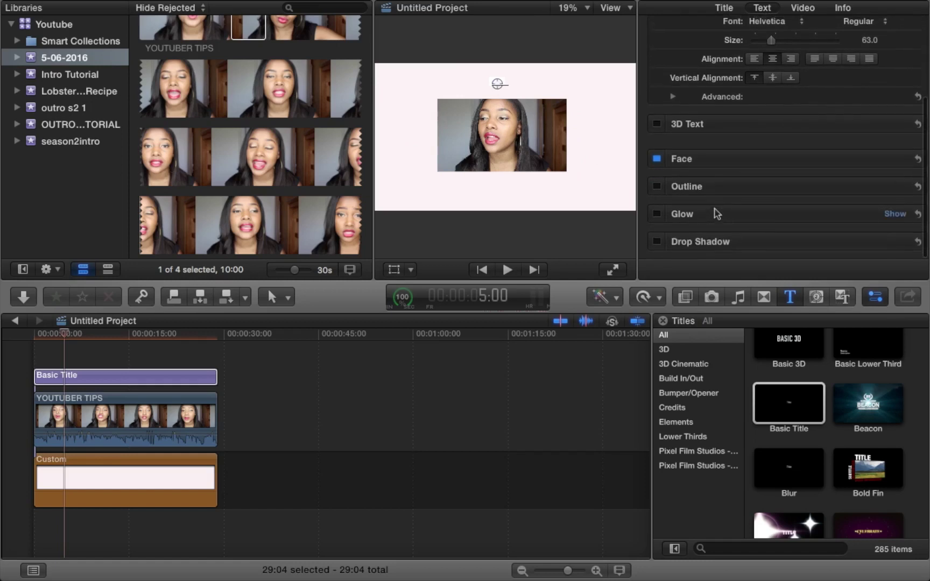
click(897, 159)
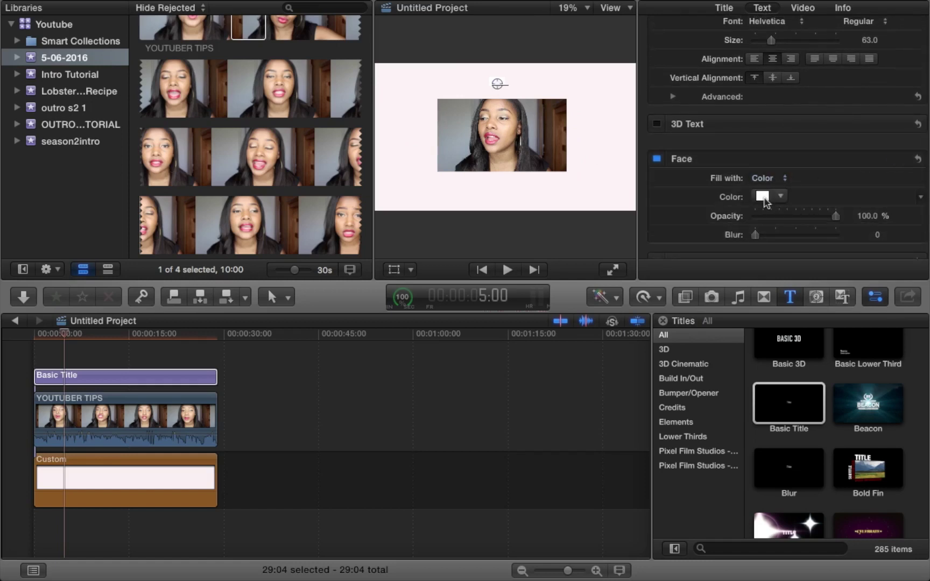
click(762, 196)
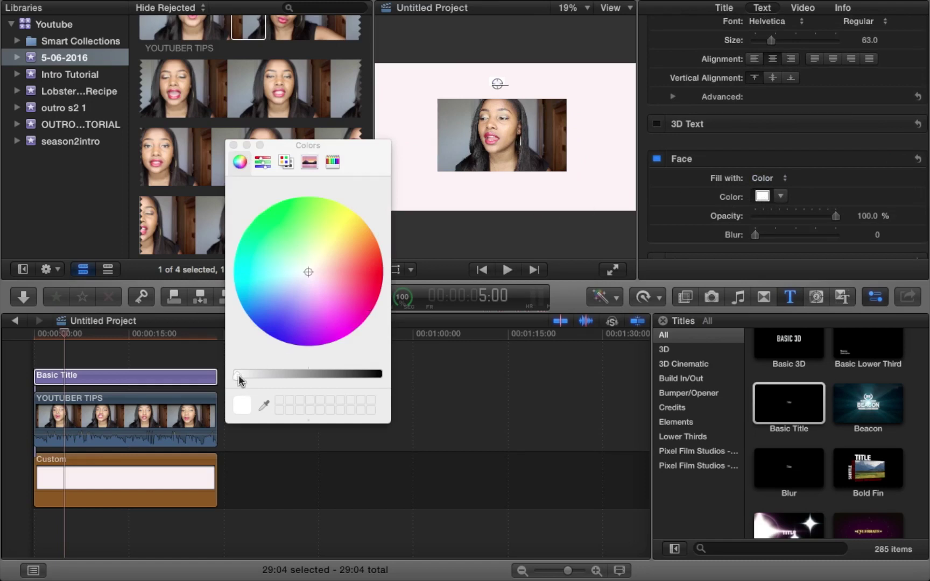
drag(239, 381, 385, 381)
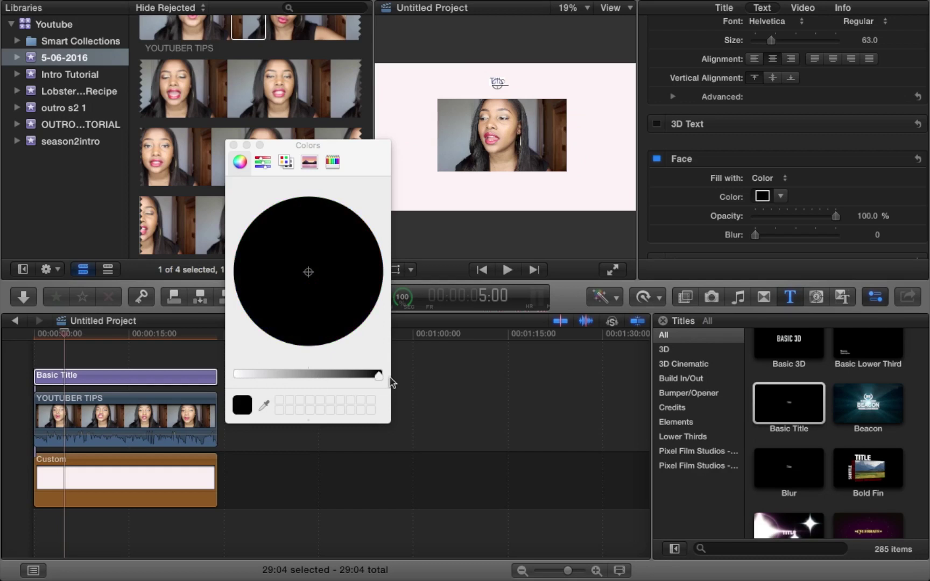
click(233, 144)
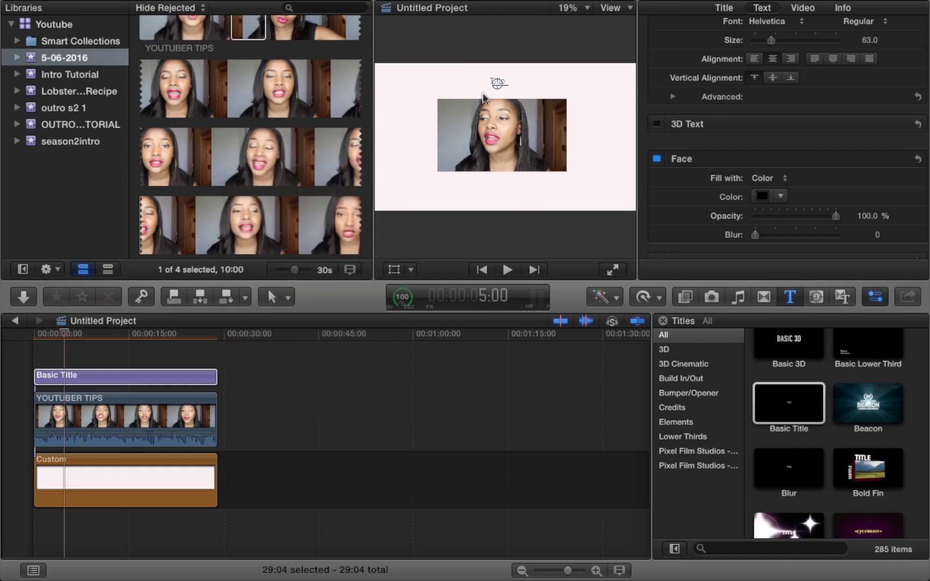
scroll(689, 112, up, 5)
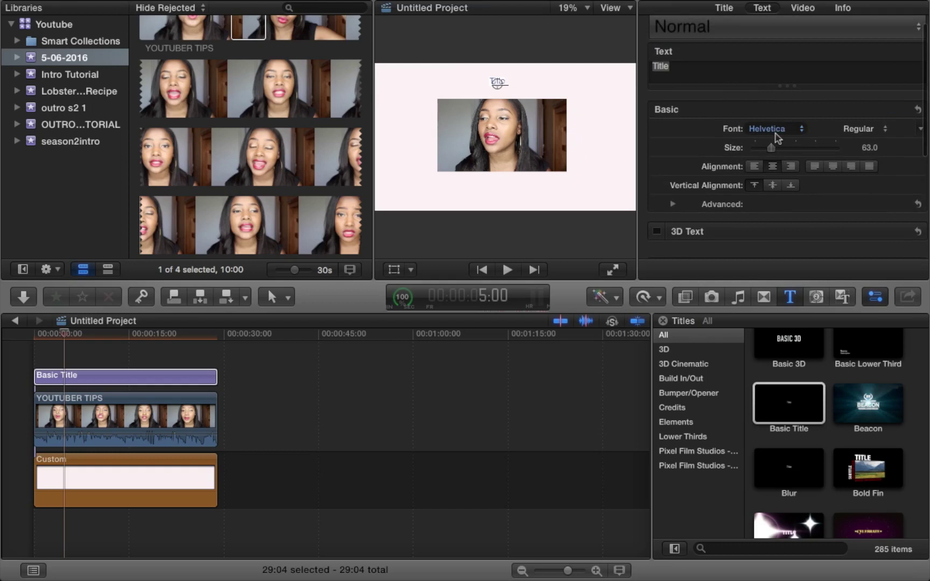
Set the title font to Champagne & Limousines at size 122
click(775, 134)
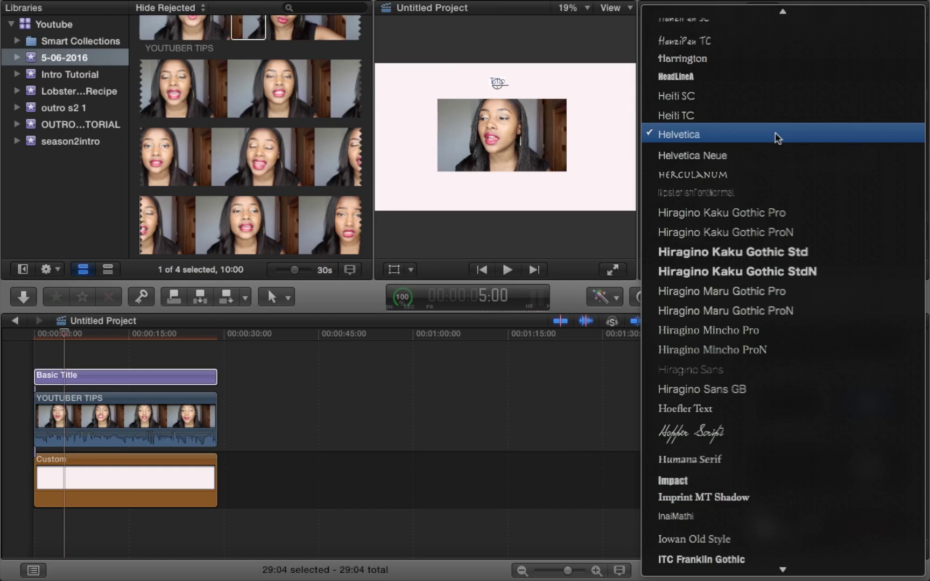
text(cham)
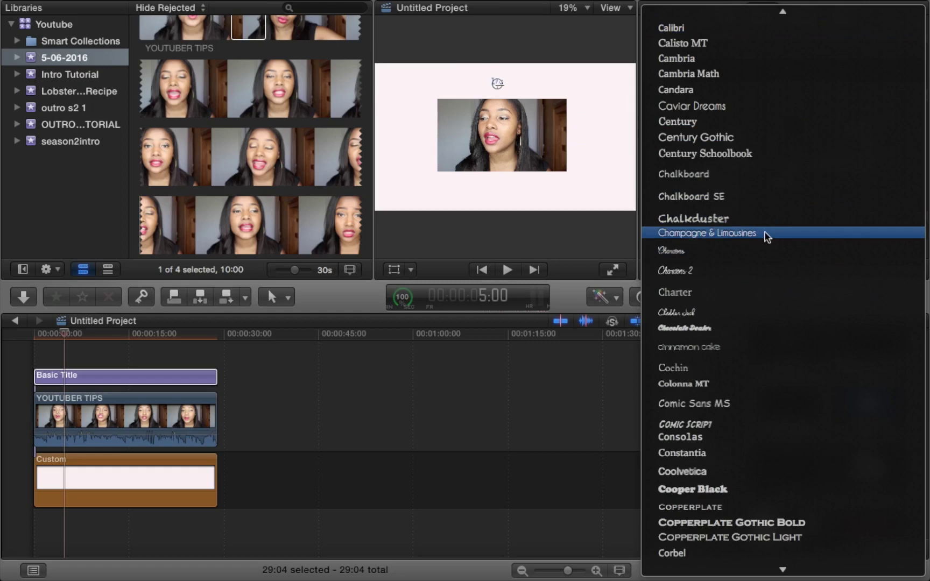
click(767, 233)
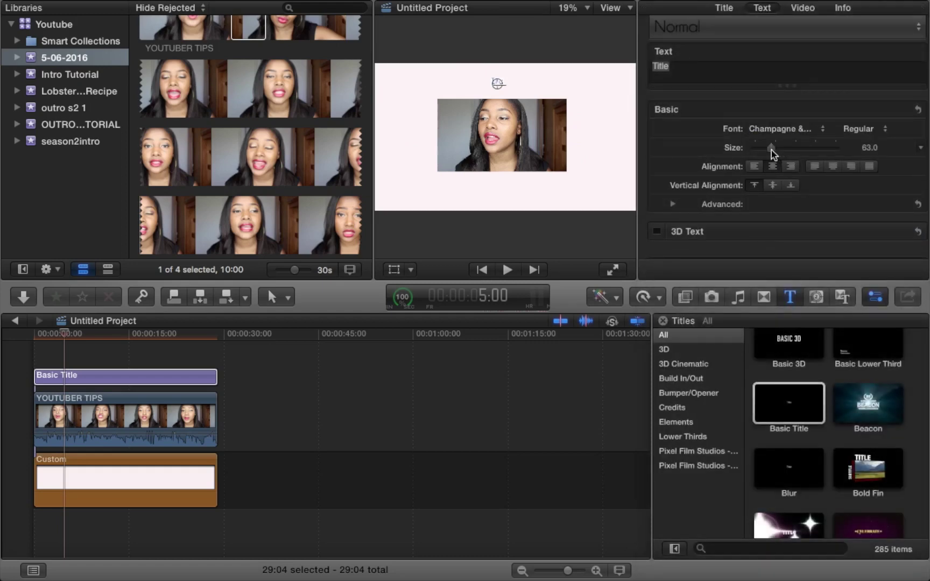
drag(771, 151, 789, 150)
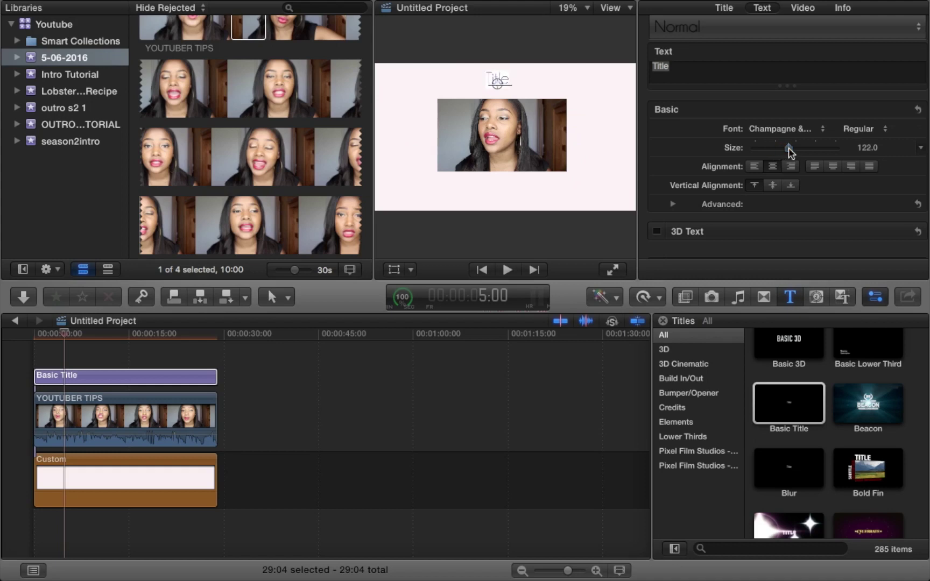
drag(497, 82, 497, 85)
click(498, 85)
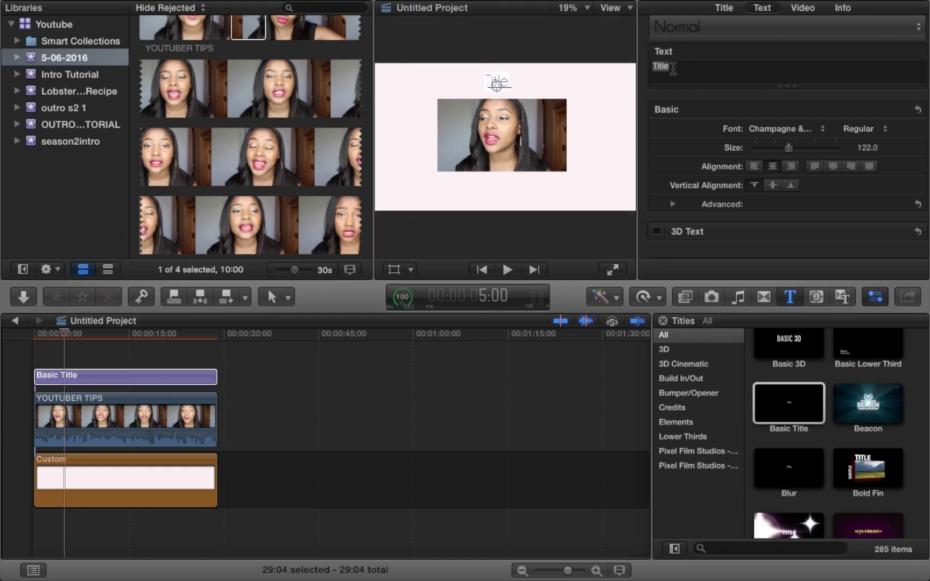
Change the title text to CLICK HERE FOR at size 107, and add a second Basic Title
double_click(653, 67)
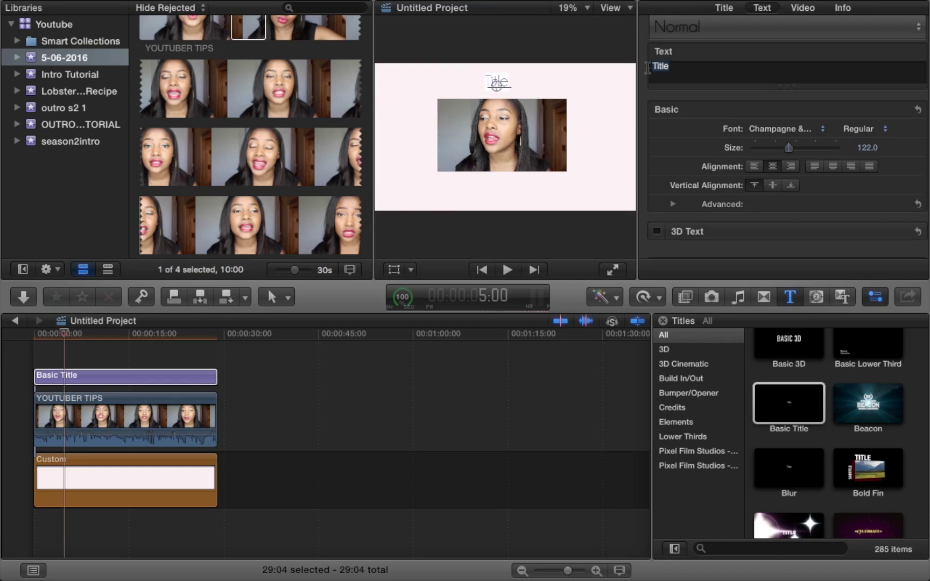
text(CLICK)
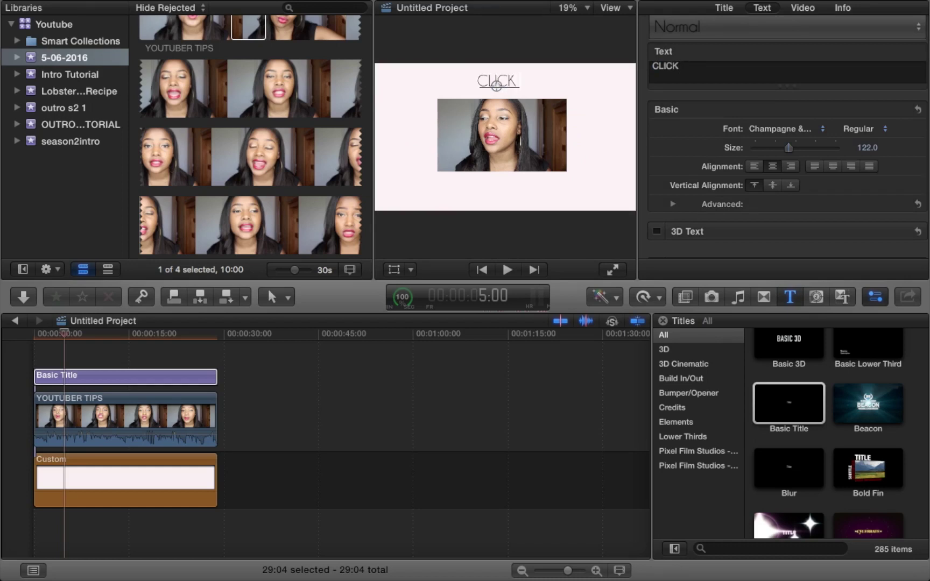
text( HERE)
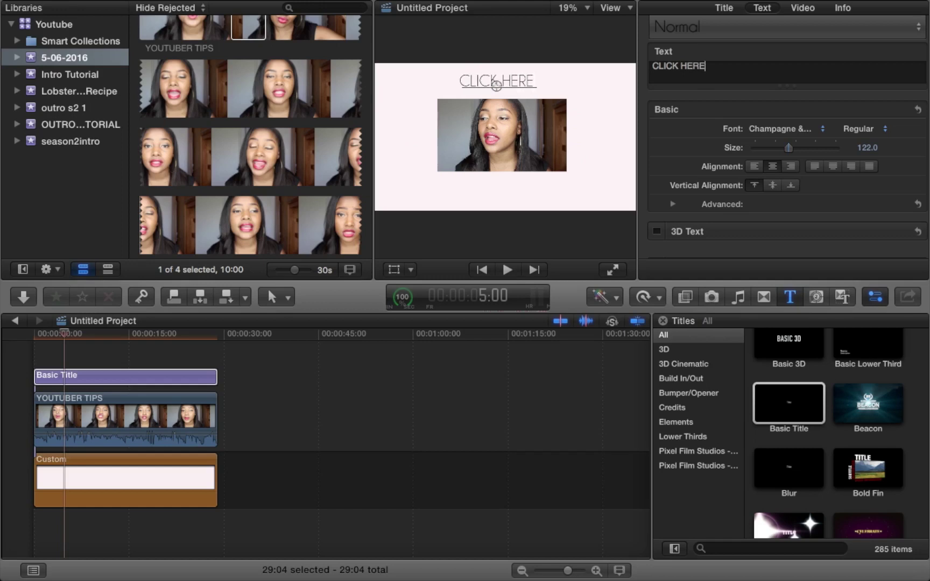
key(BackSpace)
key(BackSpace)
key(BackSpace)
key(BackSpace)
key(BackSpace)
key(BackSpace)
key(BackSpace)
key(BackSpace)
key(BackSpace)
key(BackSpace)
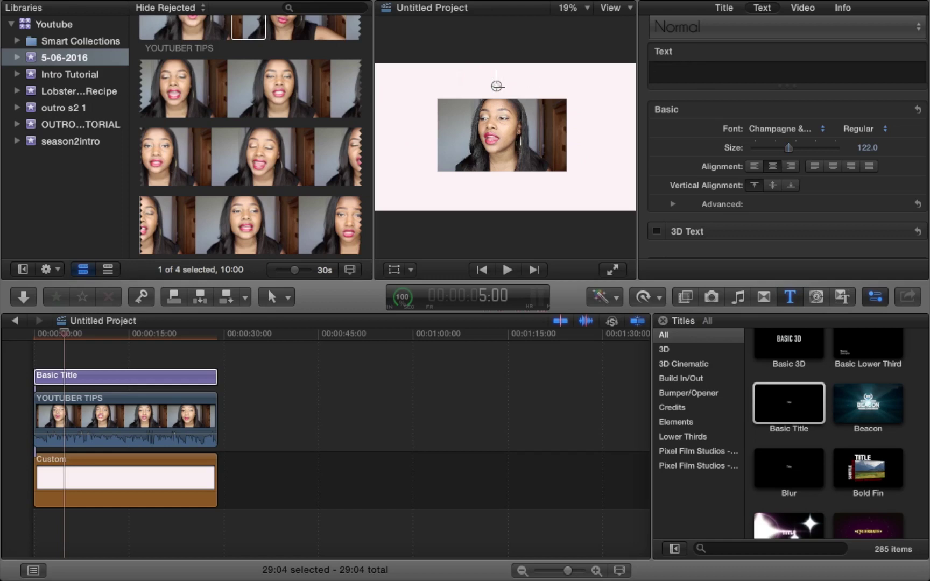
text(CLICK HERE)
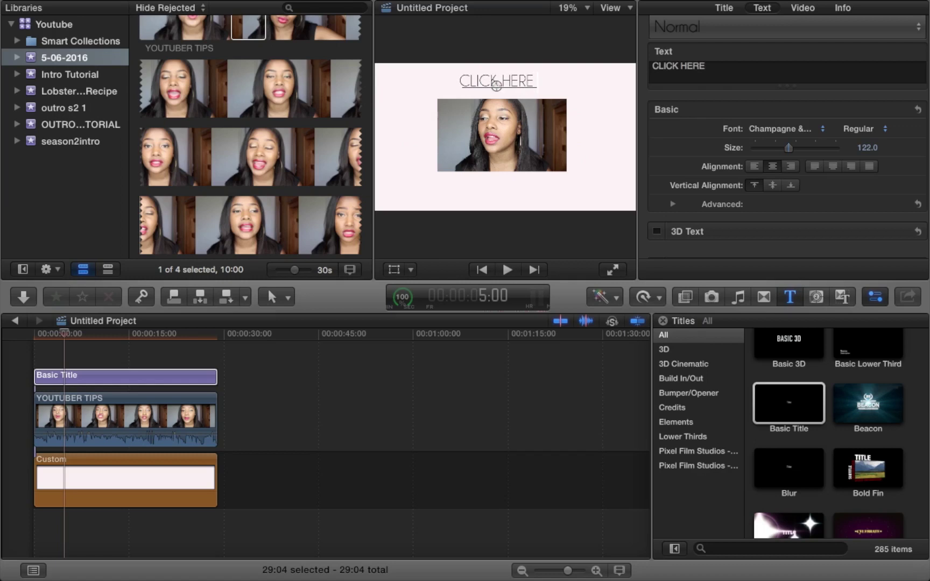
text( FOR)
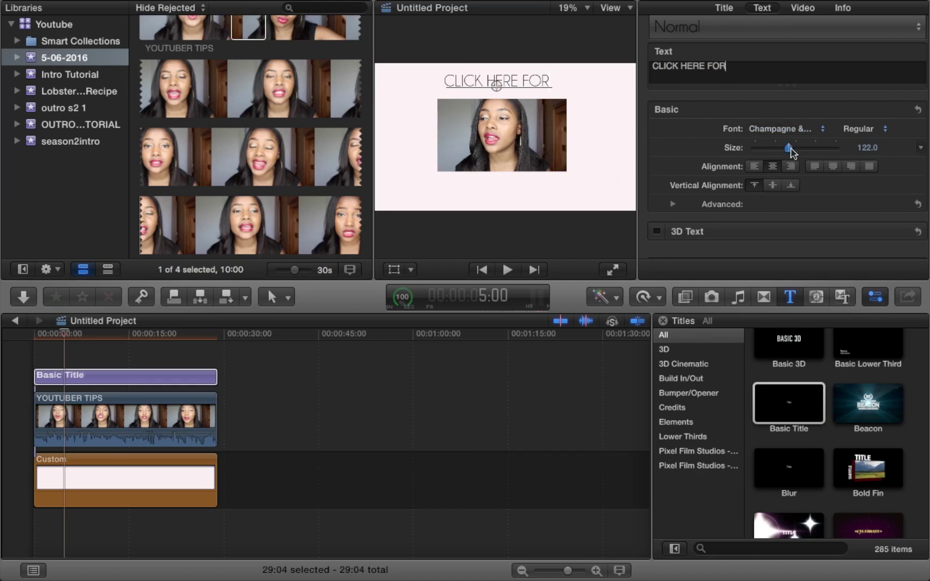
drag(791, 151, 787, 153)
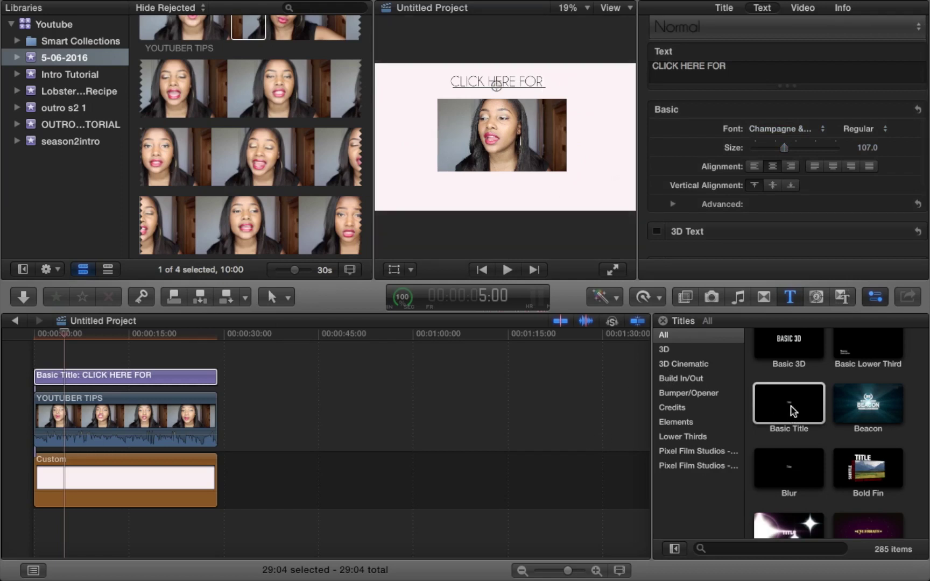
drag(791, 412, 46, 338)
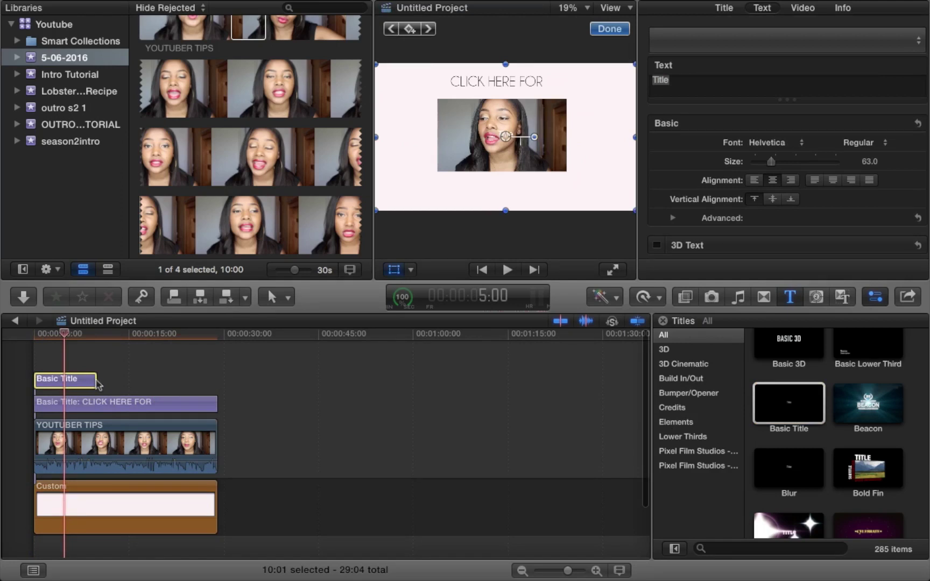
Stretch the second Basic Title to 29:04 and drag its placeholder text below the video
drag(96, 381, 203, 387)
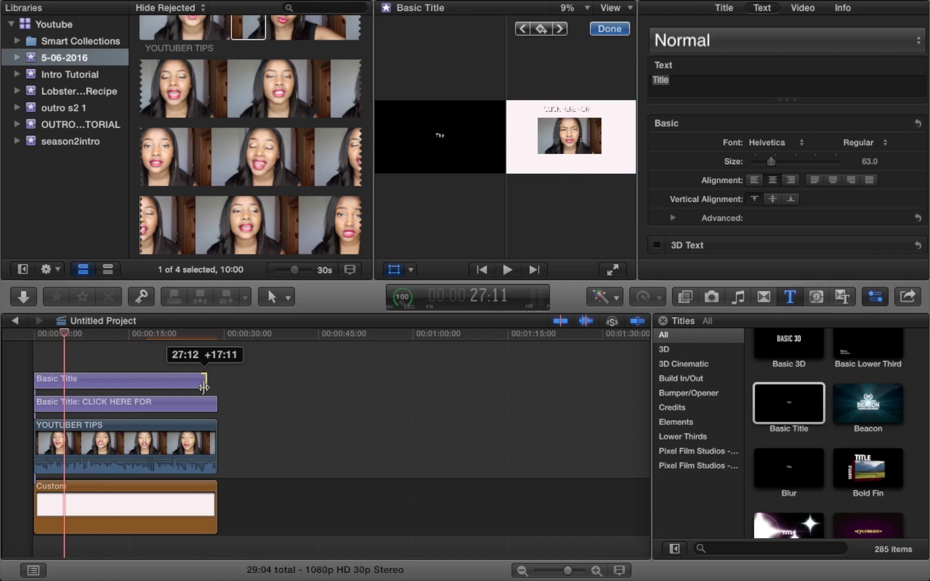
mouse_move(203, 387)
mouse_down()
mouse_move(234, 384)
mouse_move(218, 386)
mouse_up()
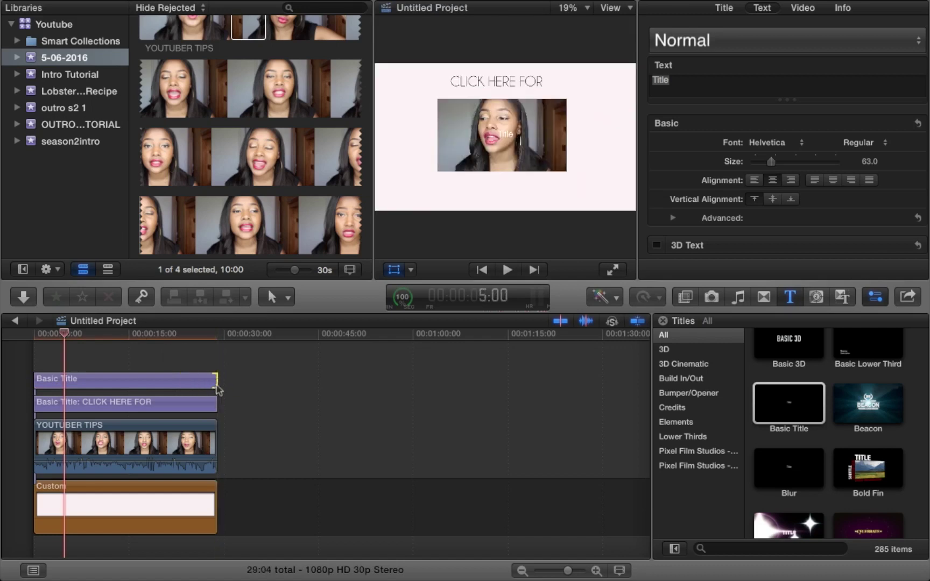
click(510, 141)
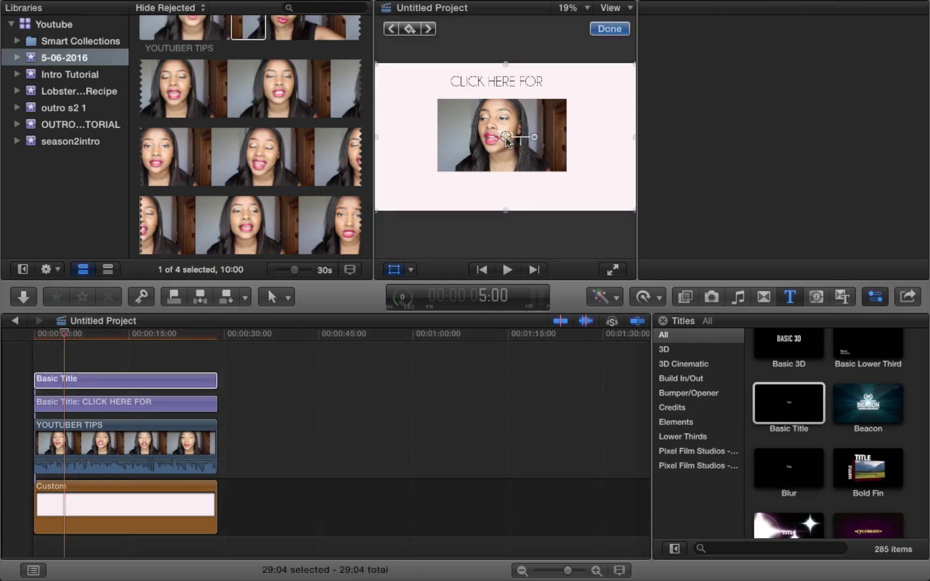
click(501, 187)
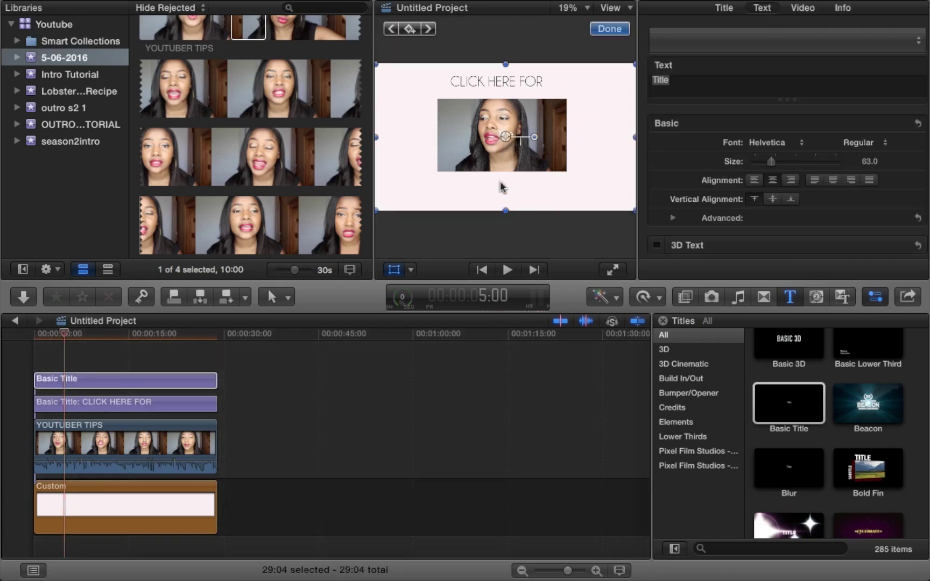
drag(500, 187, 498, 195)
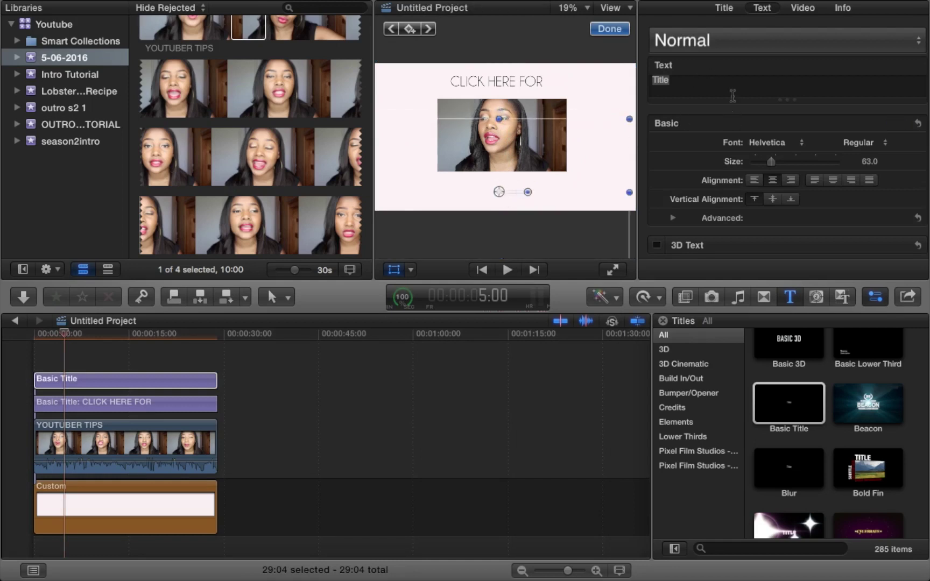
Set the lower title's face colour to black
scroll(776, 136, down, 3)
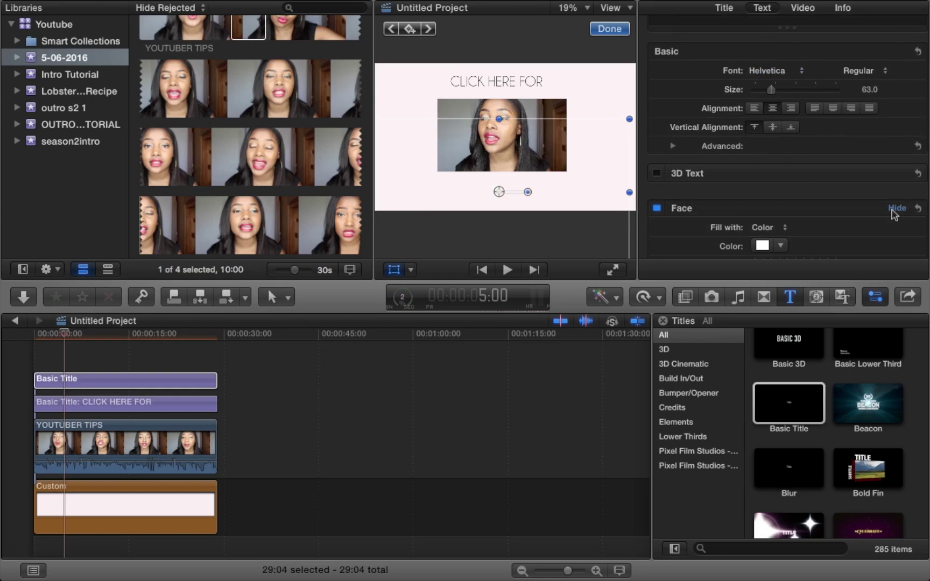
scroll(791, 191, down, 2)
click(764, 179)
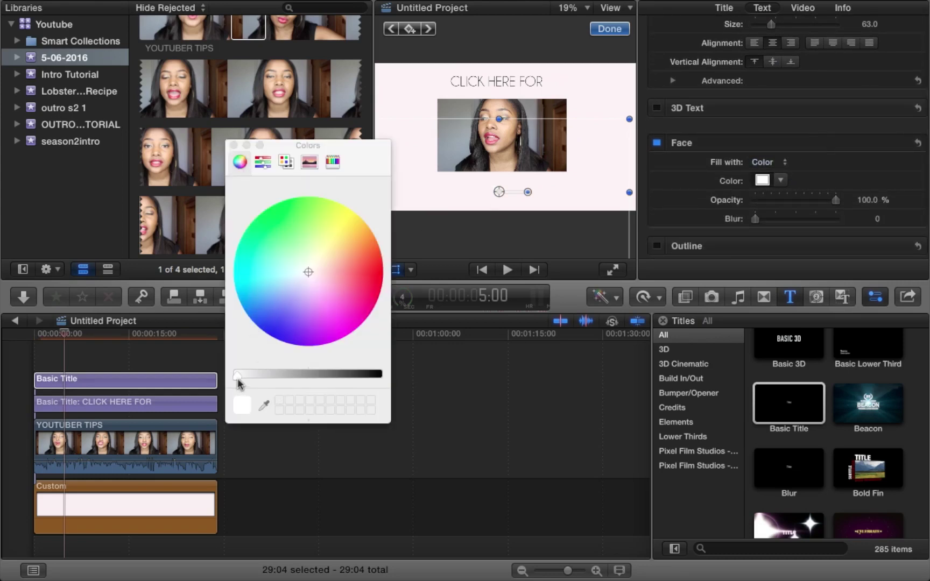
drag(238, 378, 391, 375)
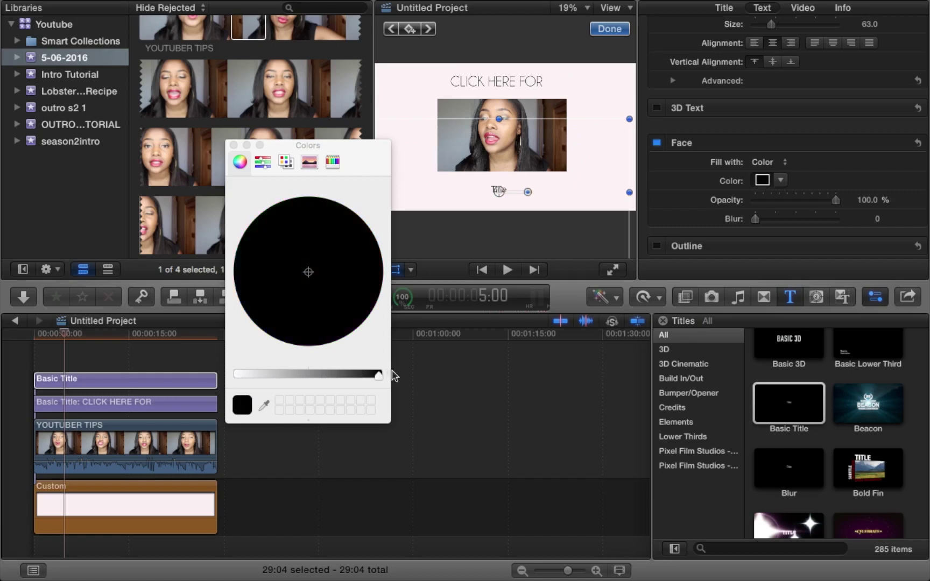
click(234, 145)
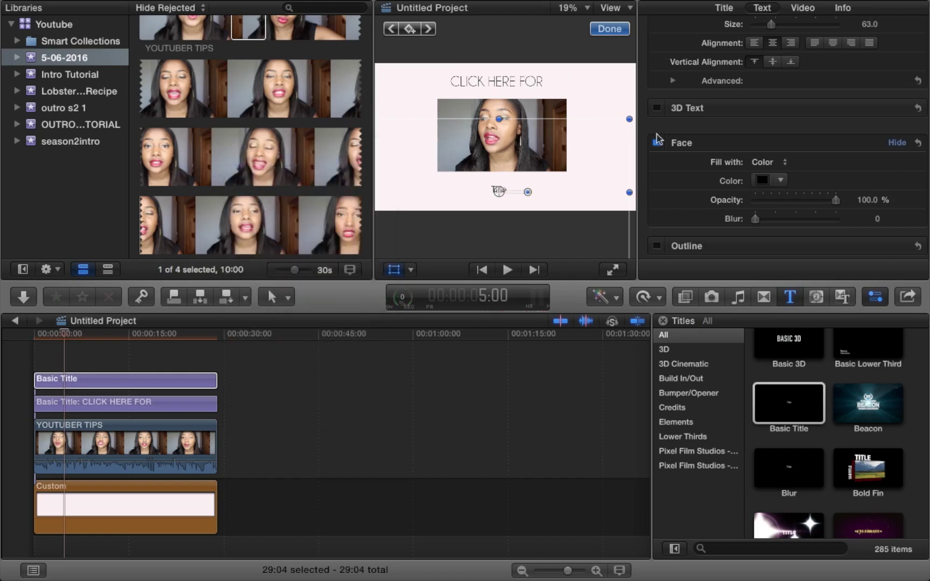
Change the title font to Champagne & Limousines
scroll(736, 110, up, 4)
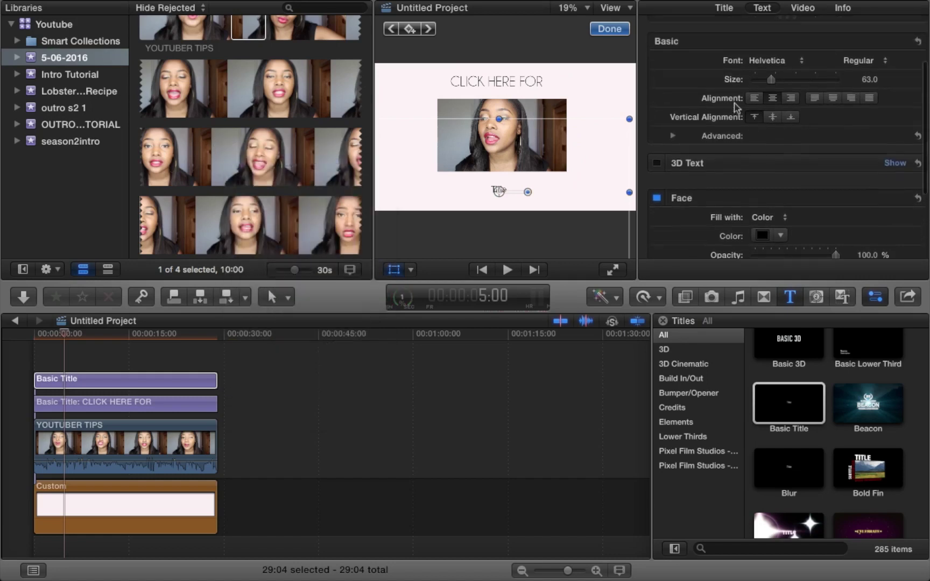
scroll(736, 106, up, 2)
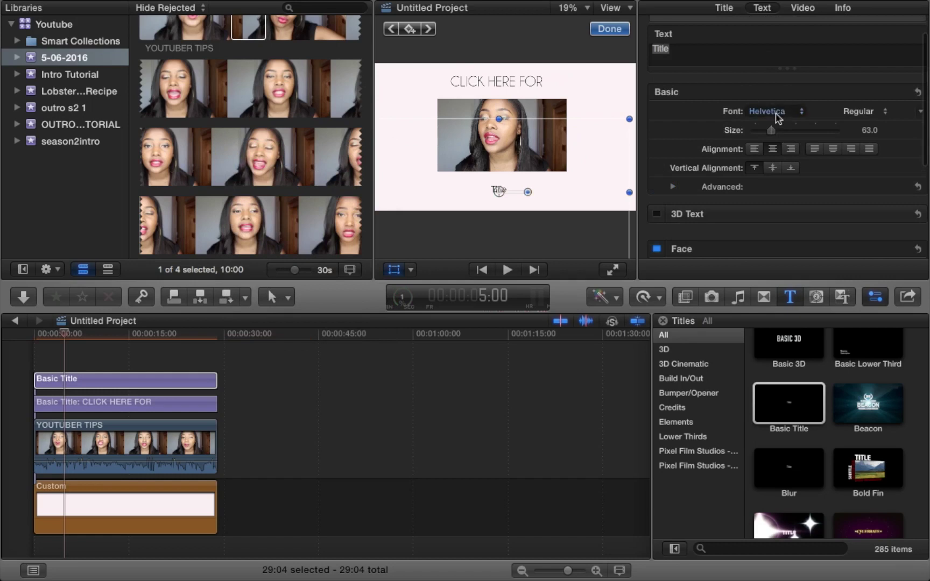
click(777, 113)
text(cham)
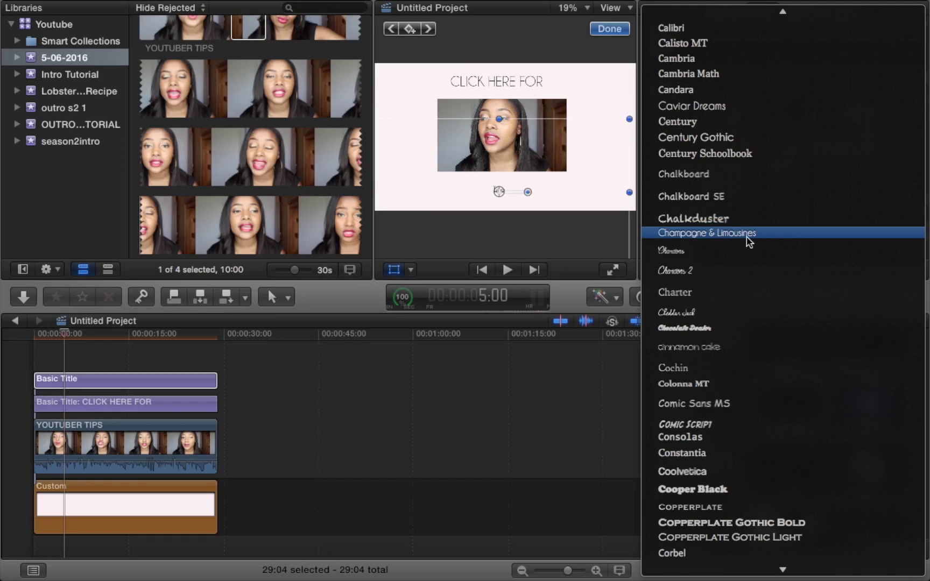
click(764, 239)
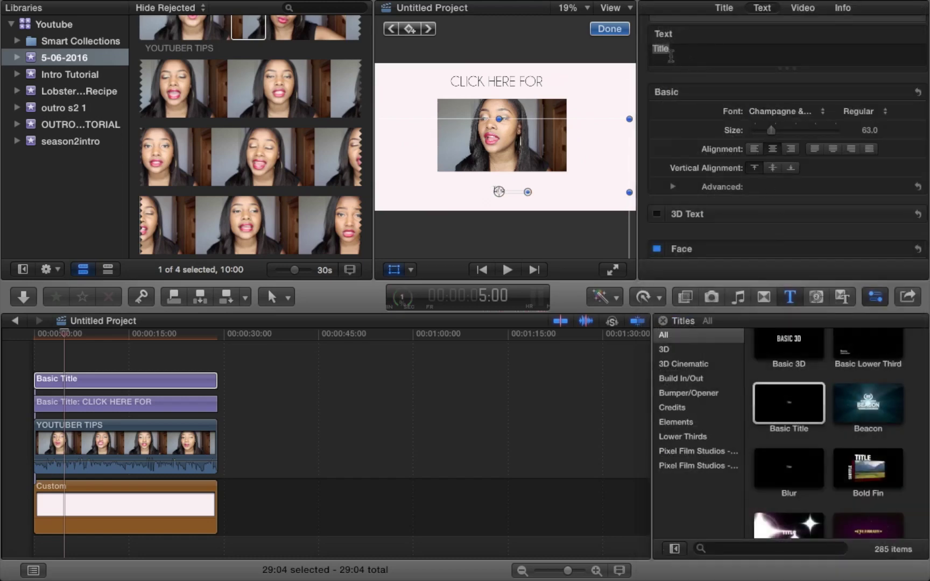
Replace 'Title' with 'MY PREVIOUS VIDEO', raise the size to 92 and nudge it under the video
drag(650, 50, 666, 48)
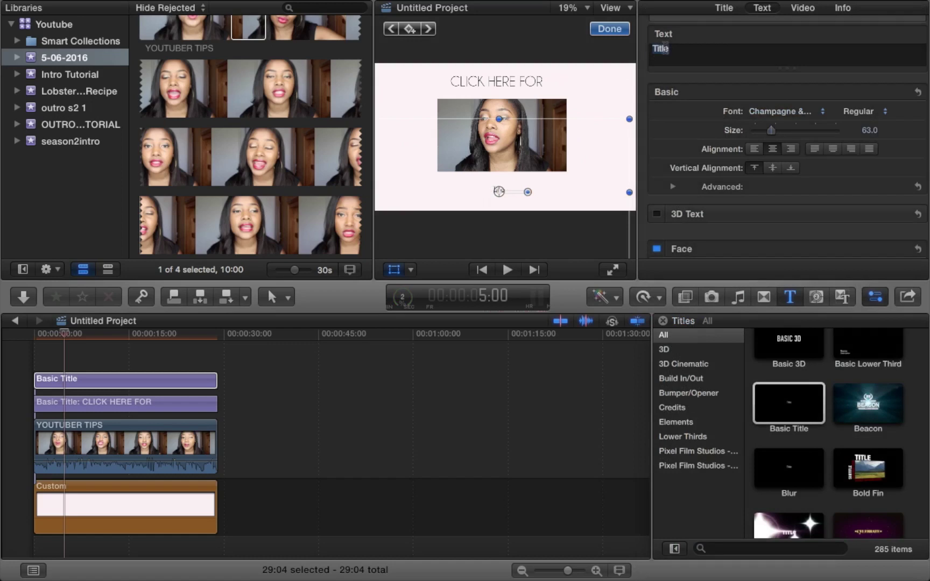
text(MY PREVIO)
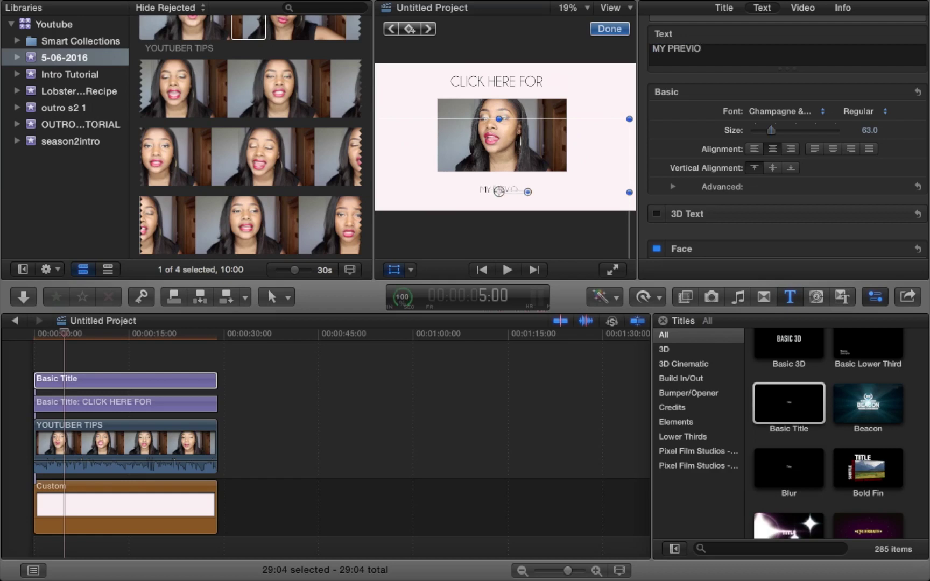
text(US)
text(VIDEO)
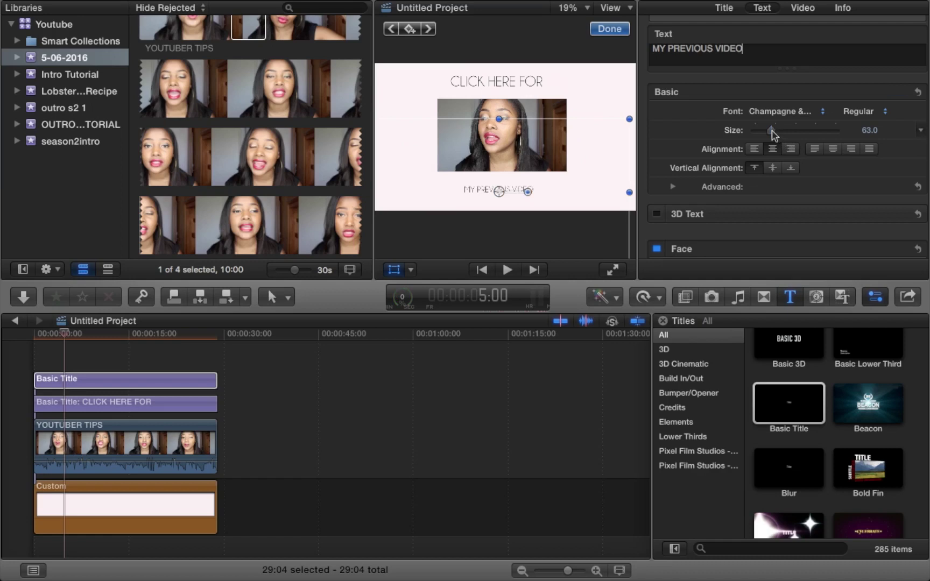
drag(772, 130, 780, 133)
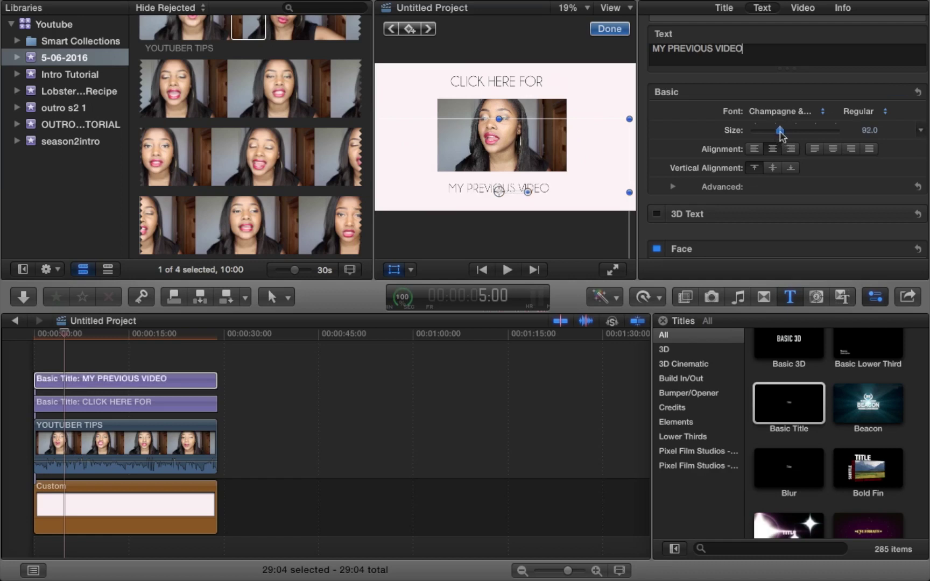
drag(499, 191, 501, 192)
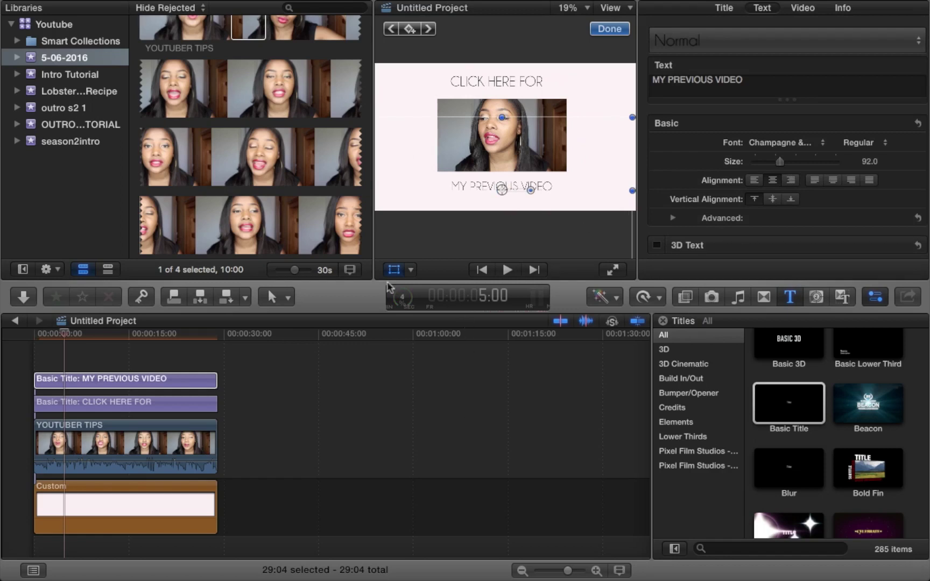
Play the outro from 00:00 to preview the titles over the video
click(34, 356)
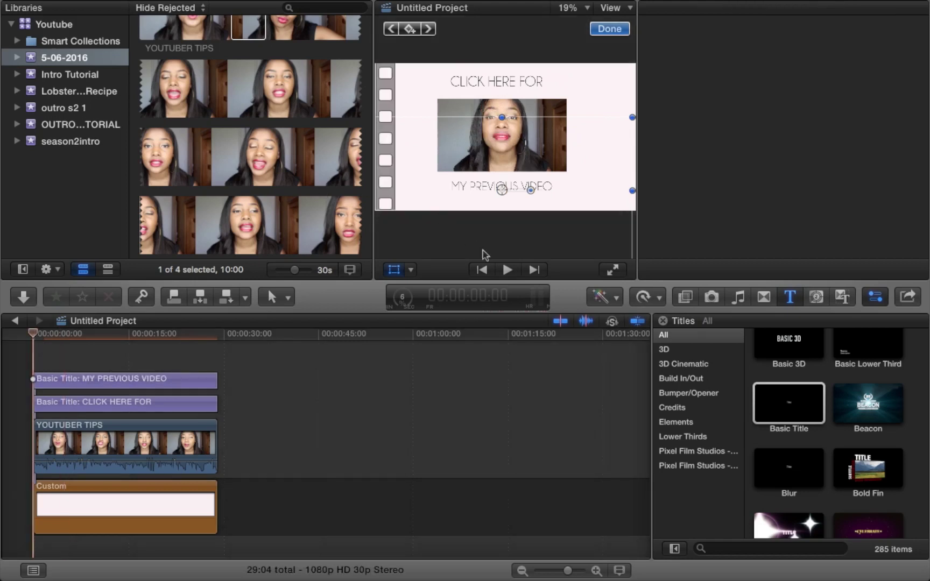
click(506, 270)
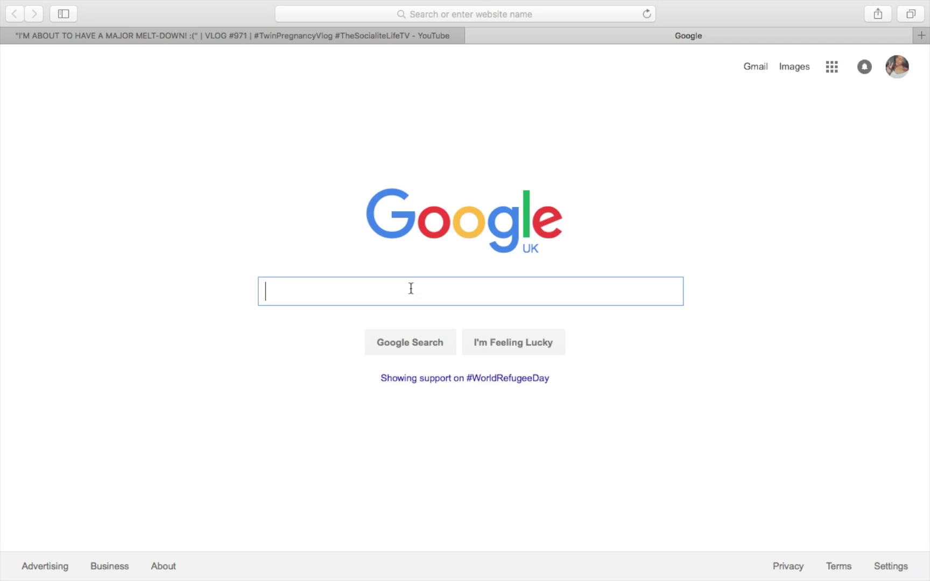
Search Google Images for 'INSTAGRAM PNG' and save the black camera icon to Downloads
text(INST)
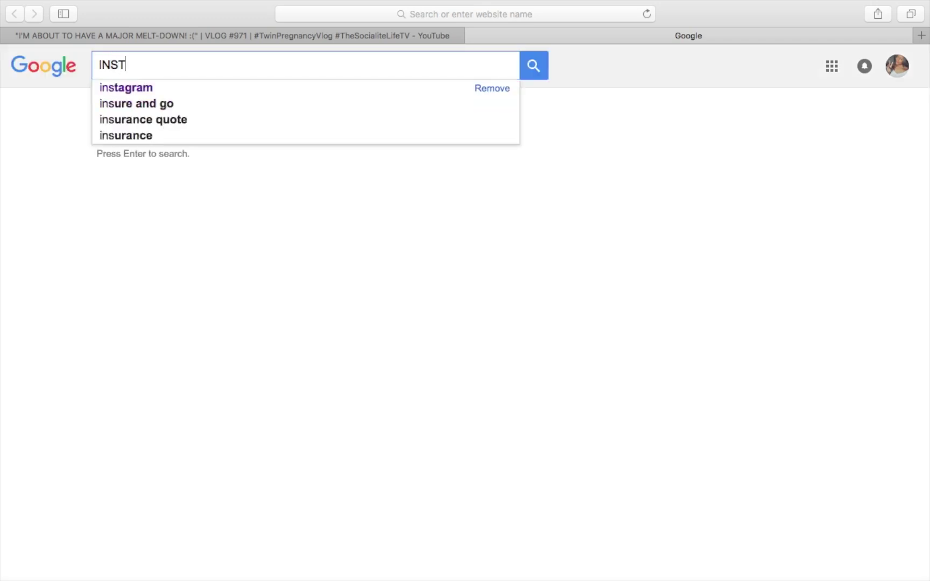
text(AG)
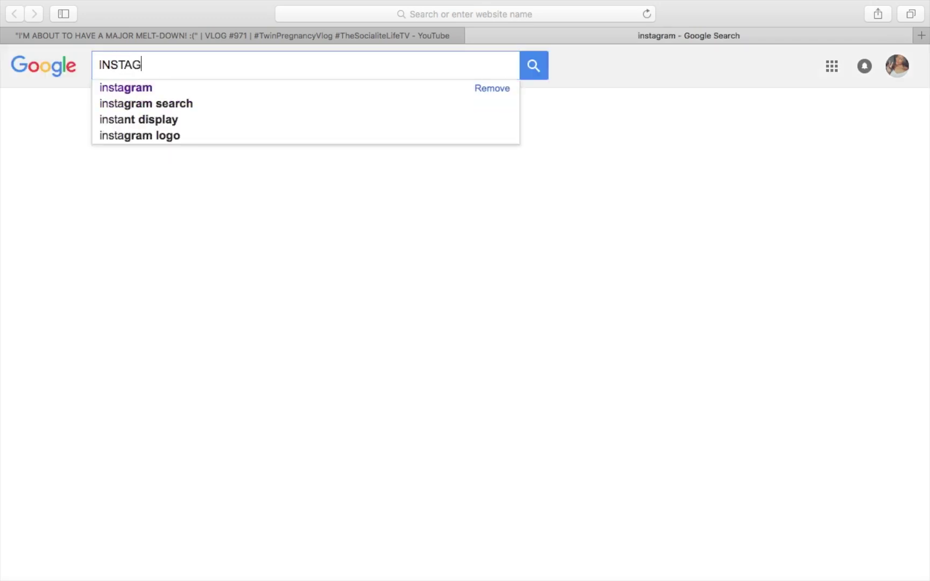
text(RAM P)
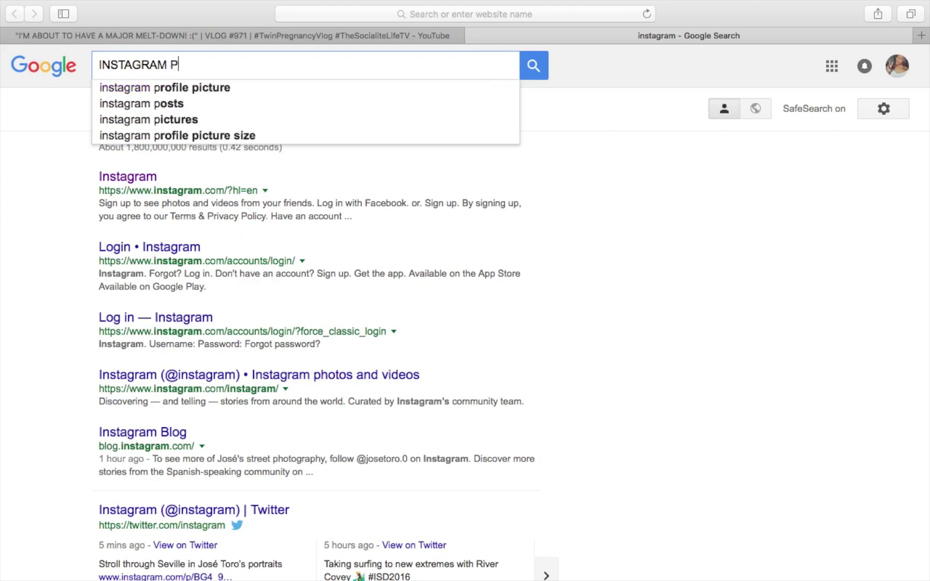
text(NG)
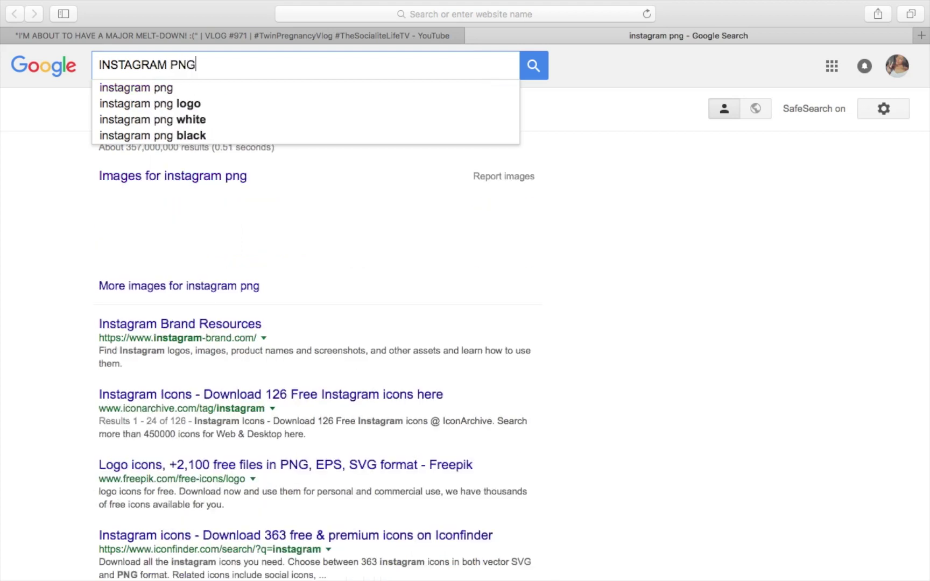
key(Return)
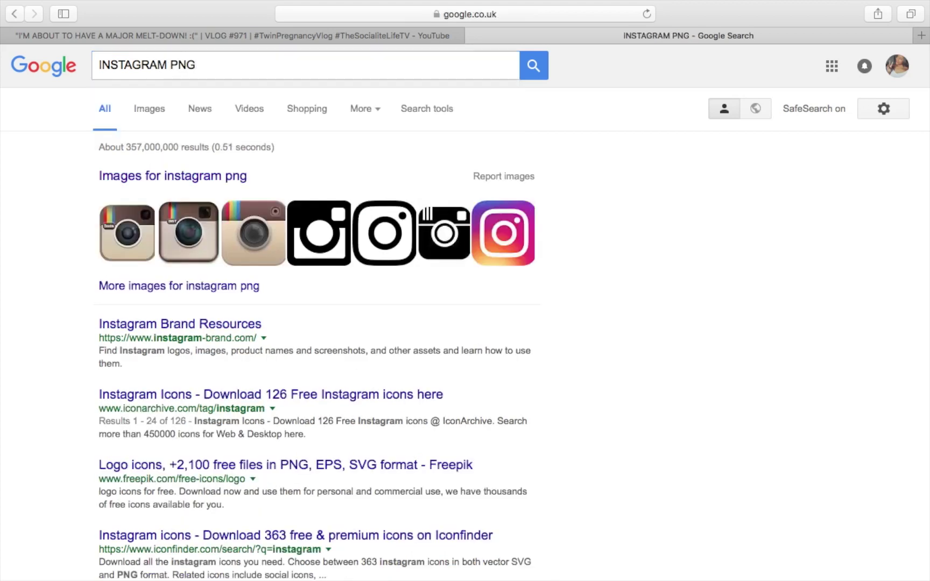
click(159, 181)
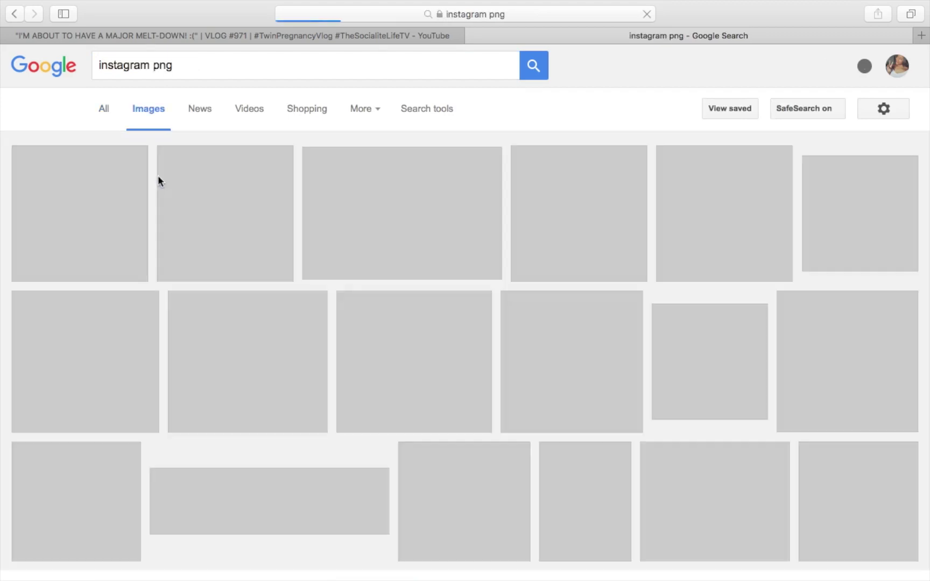
click(270, 328)
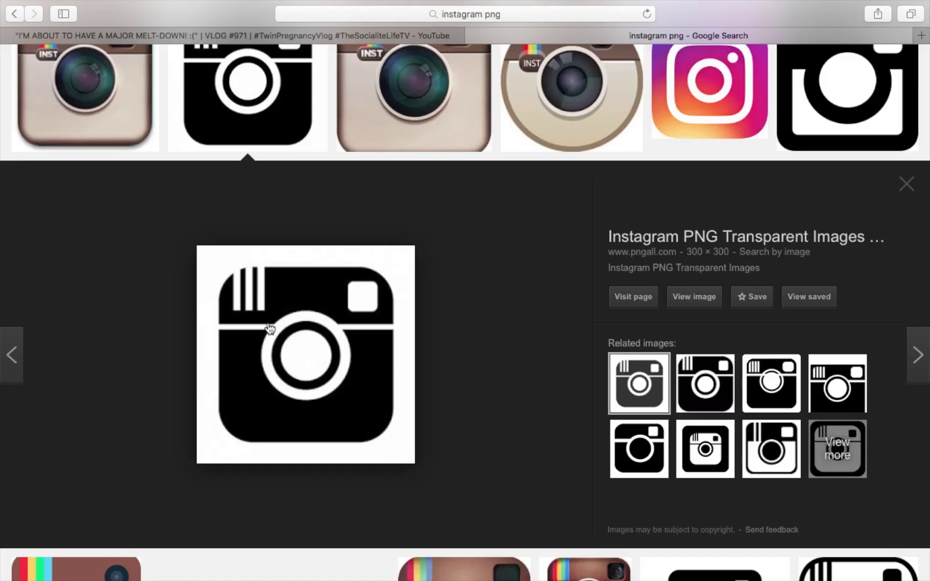
right_click(308, 342)
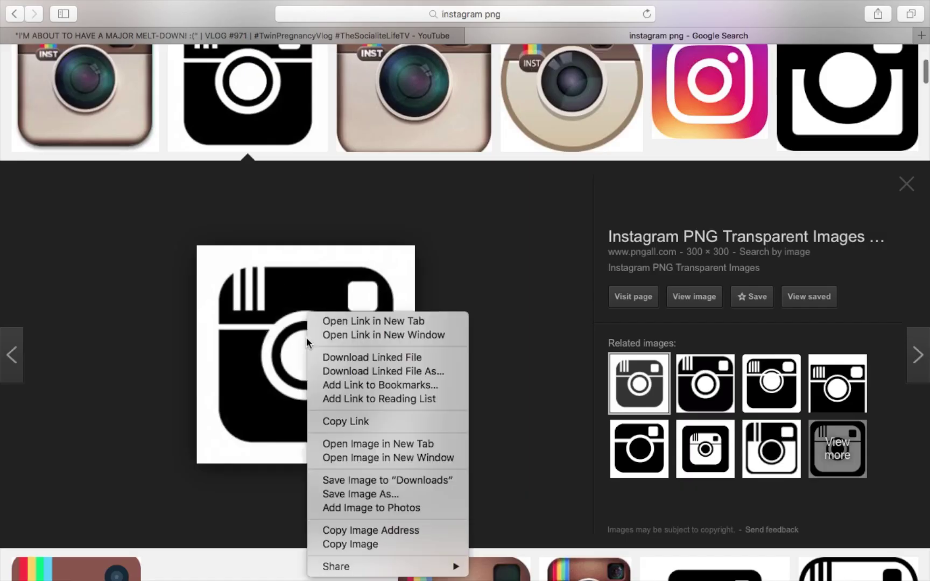
click(385, 481)
scroll(358, 272, up, 5)
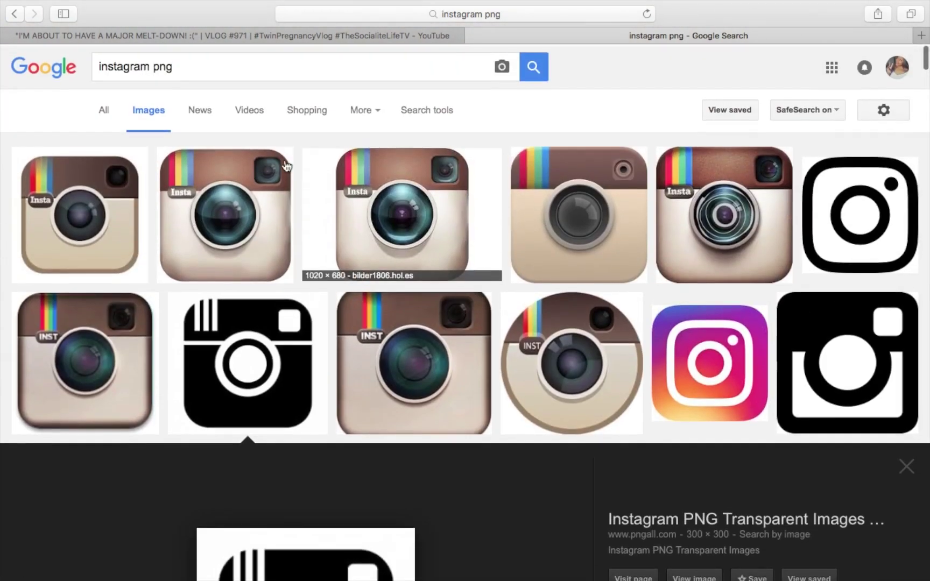
click(196, 63)
Search Google Images for 'twitter logo png' and save the black bird logo to Downloads
key(super+a)
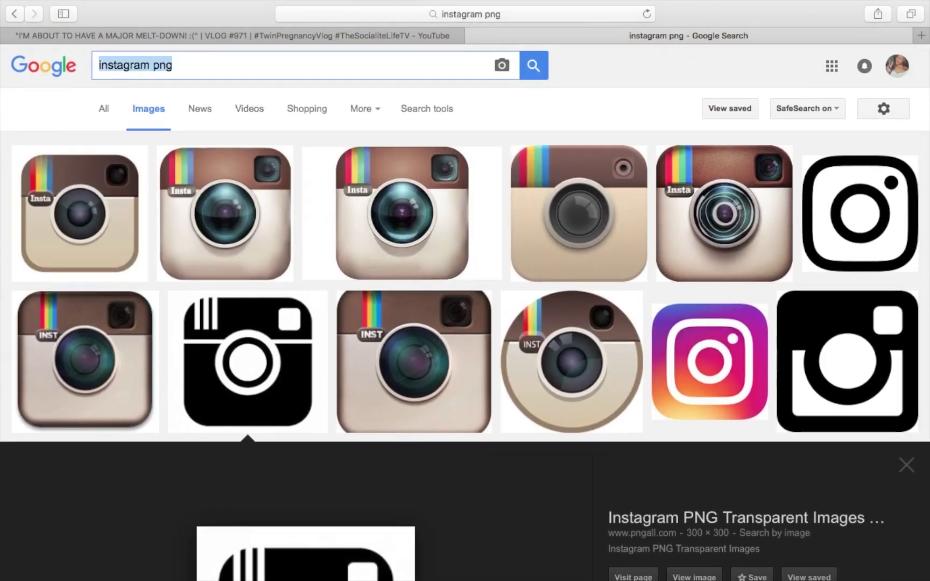
text(TWITTR)
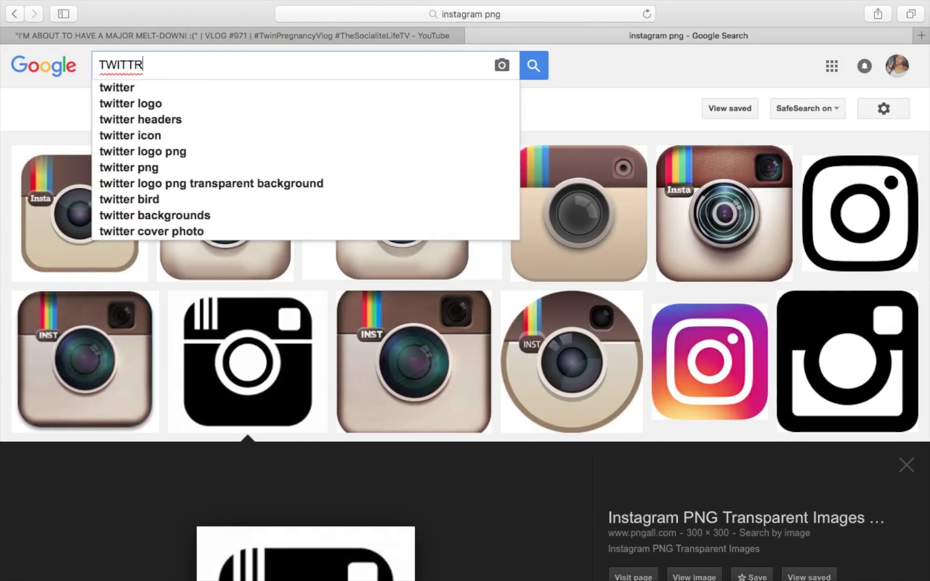
key(BackSpace)
text(ER)
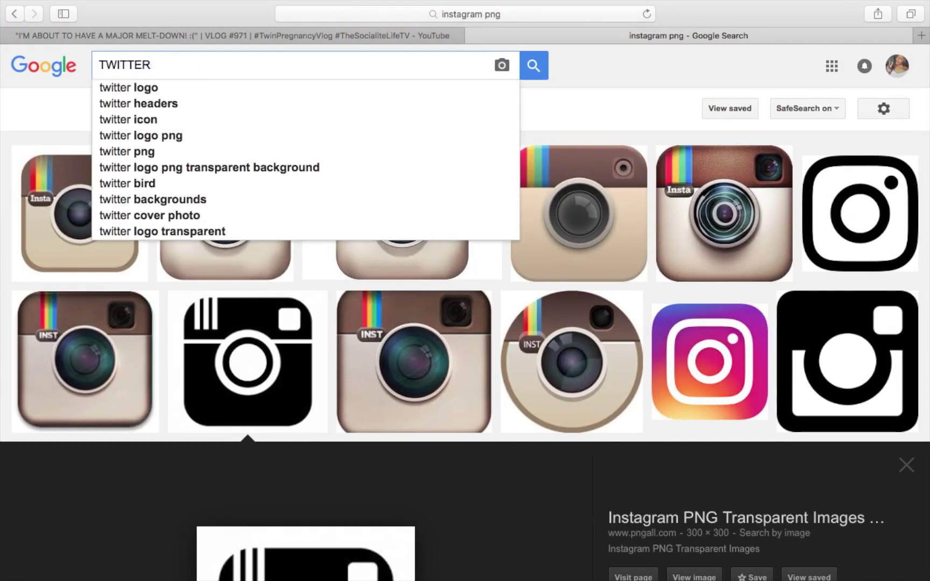
key(Down)
key(Down)
key(Down)
key(Down)
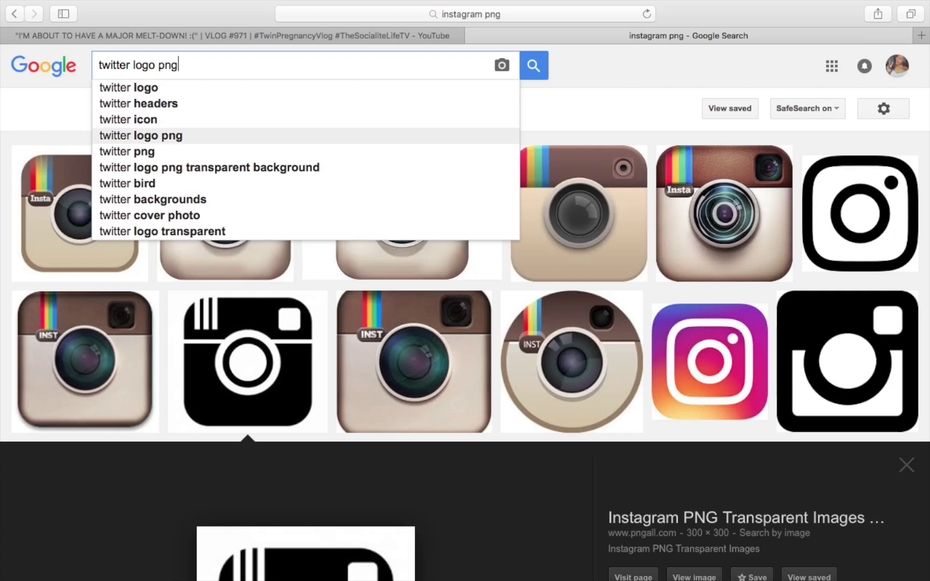
key(Return)
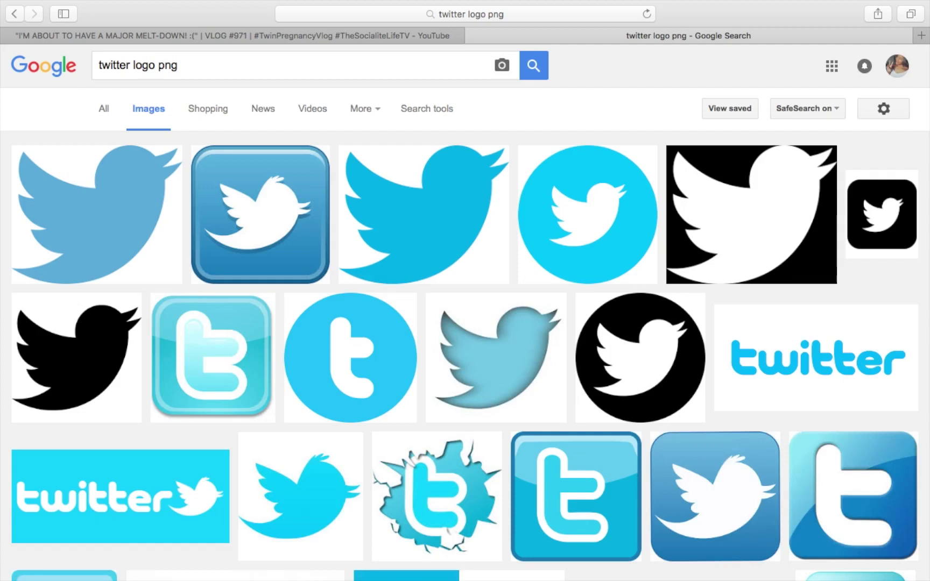
click(54, 388)
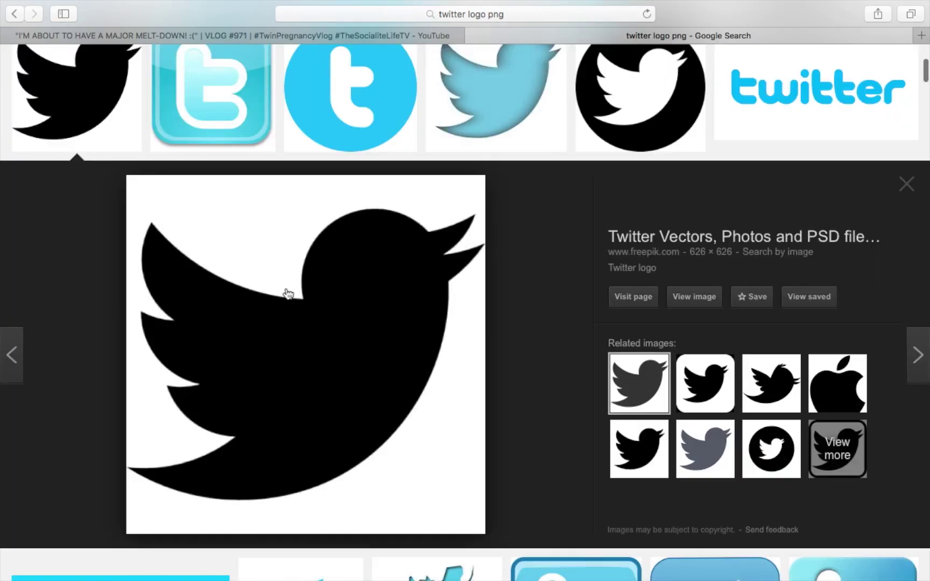
right_click(348, 343)
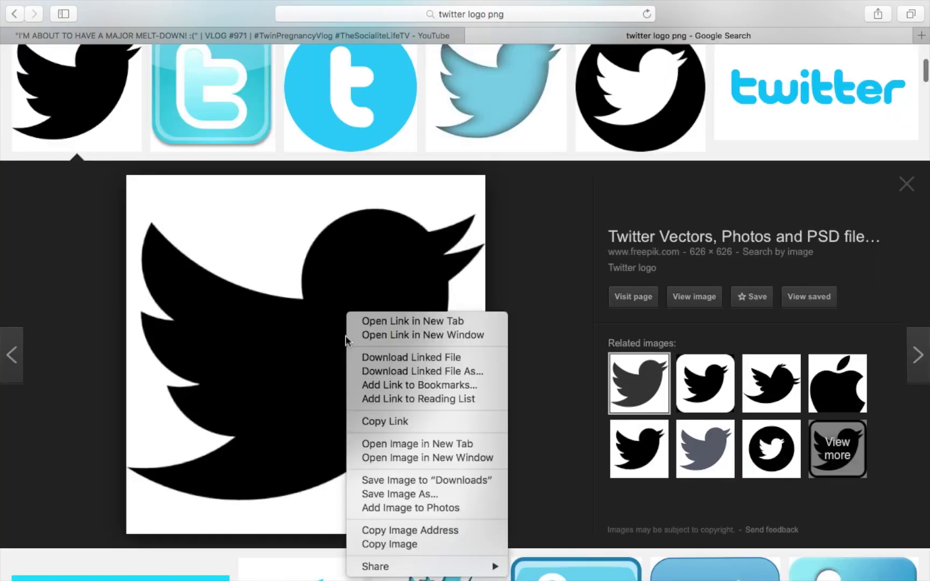
click(447, 484)
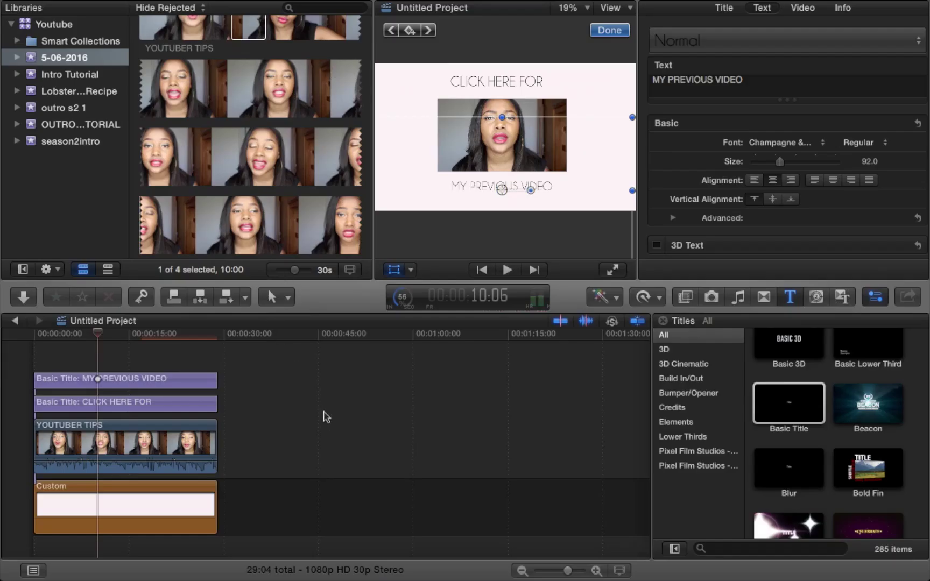
Import all downloads and place the Twitter logo above the titles, extended to about 25 seconds
click(26, 301)
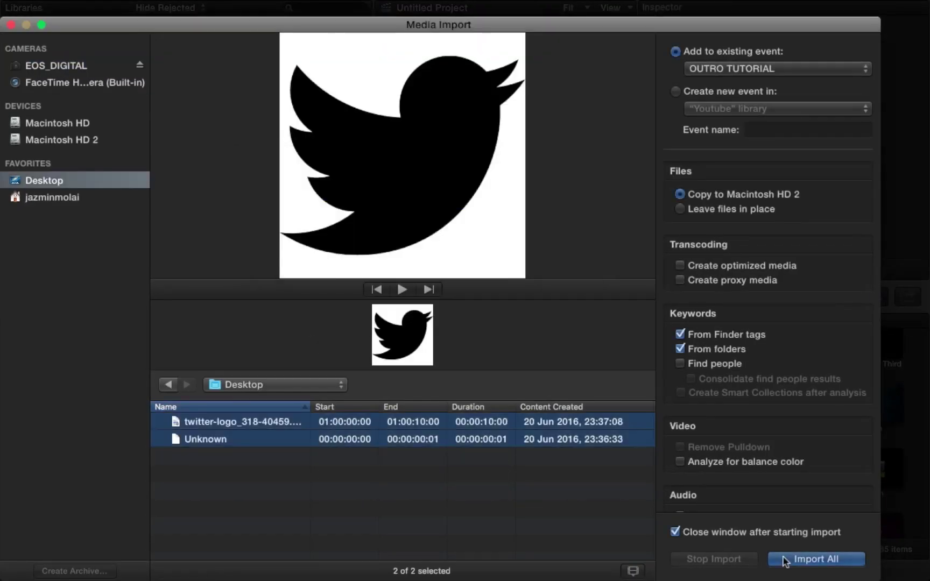
click(784, 560)
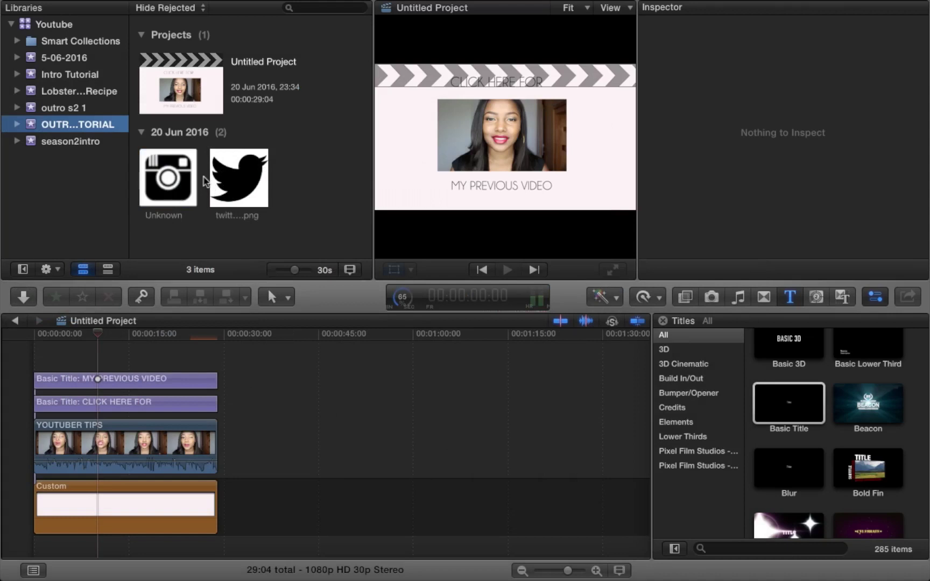
click(230, 180)
drag(231, 180, 39, 351)
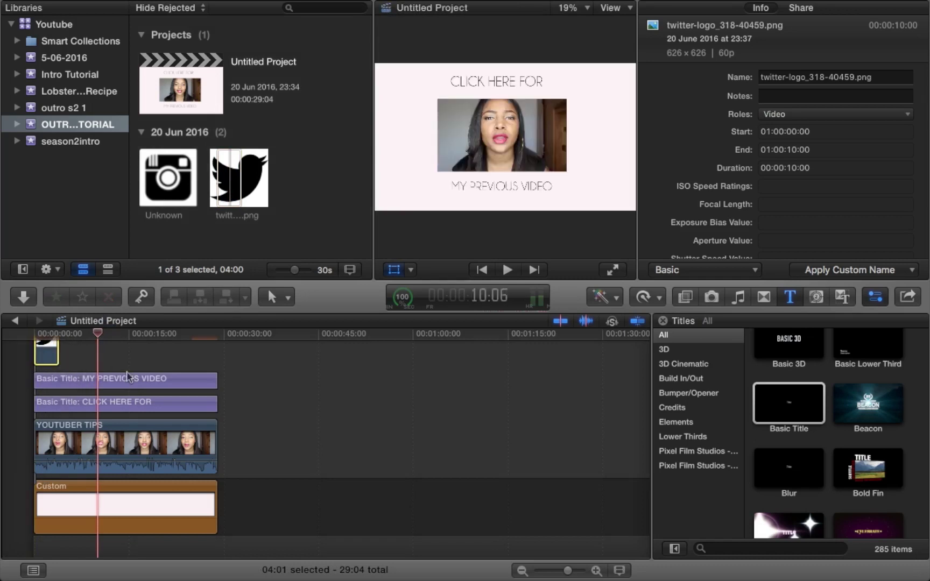
scroll(127, 376, up, 3)
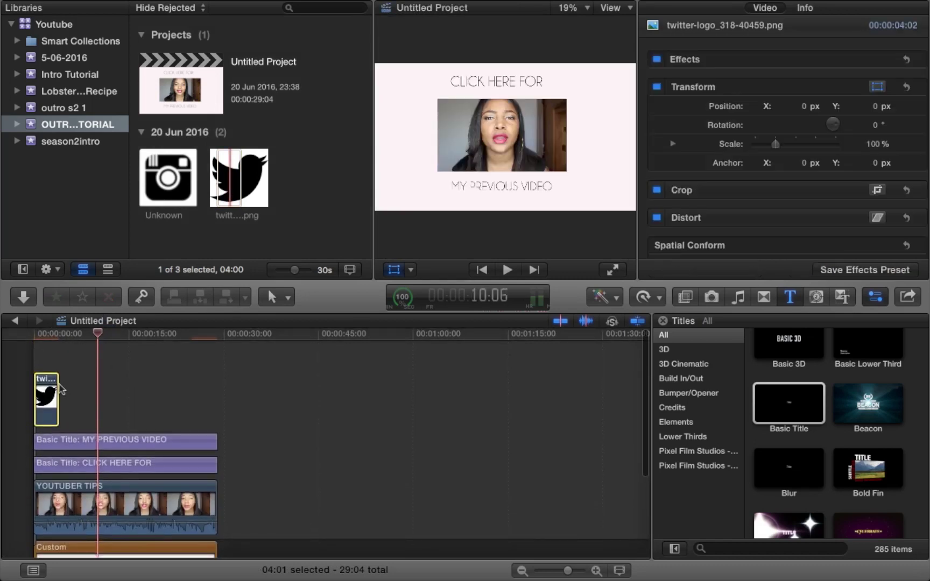
drag(57, 384, 217, 406)
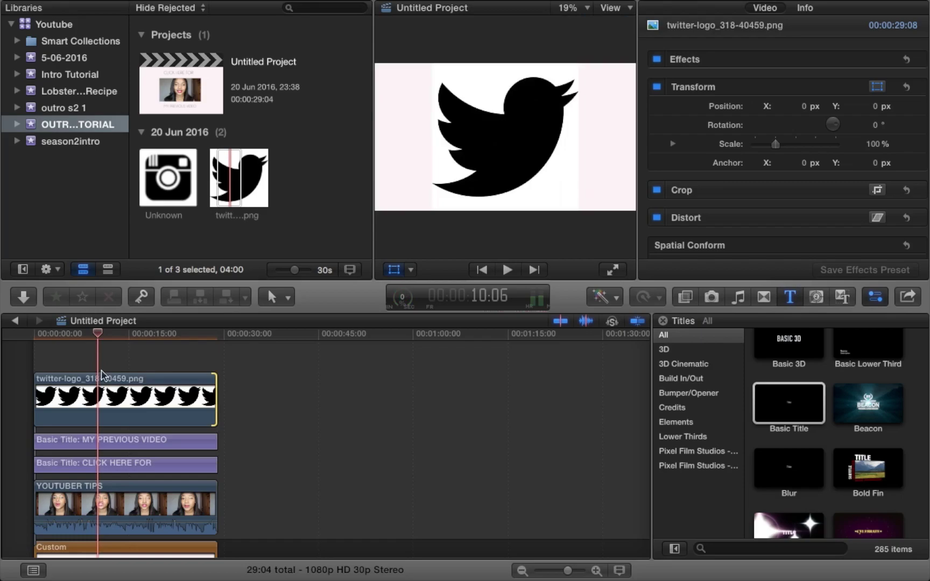
click(102, 391)
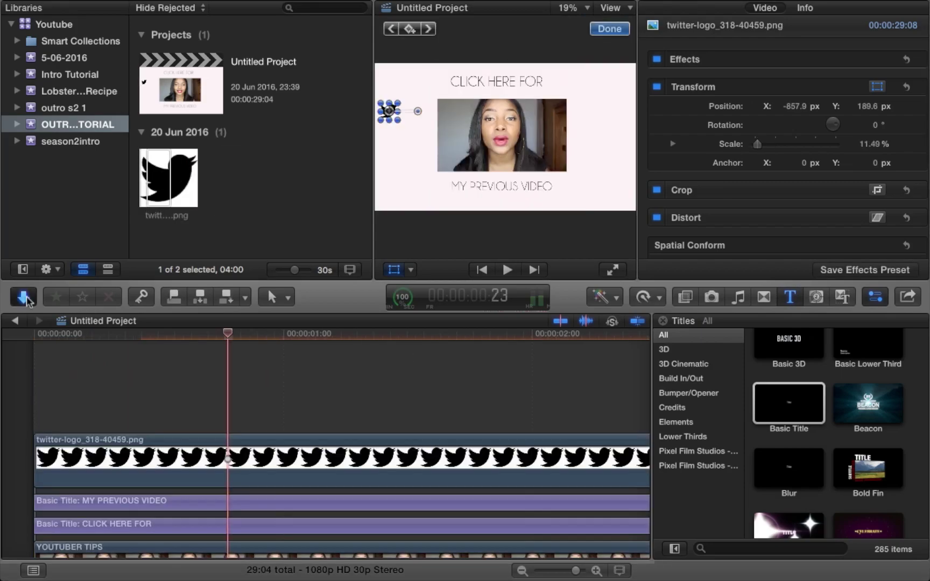
Import only the instagram-logo file into the OUTRO TUTORIAL event and select it
click(23, 297)
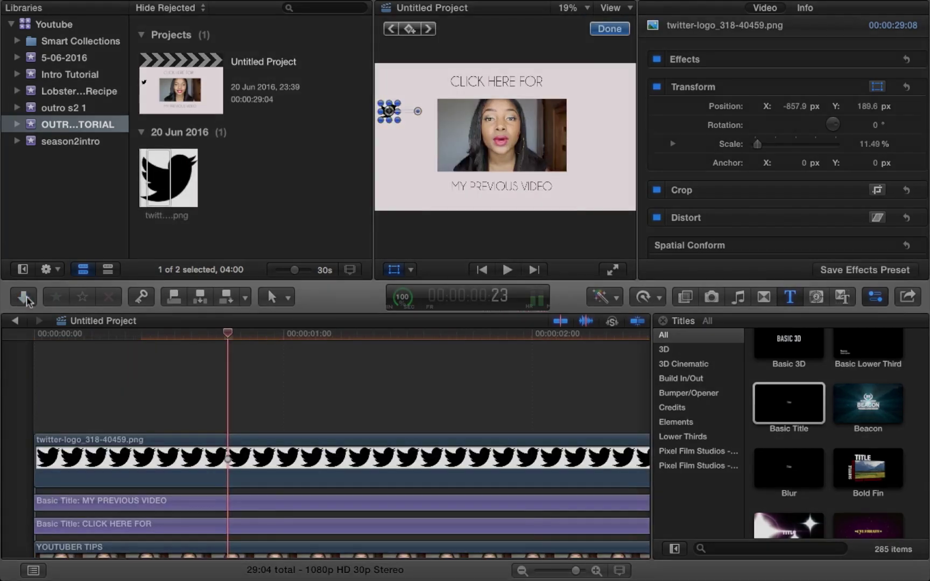
click(221, 442)
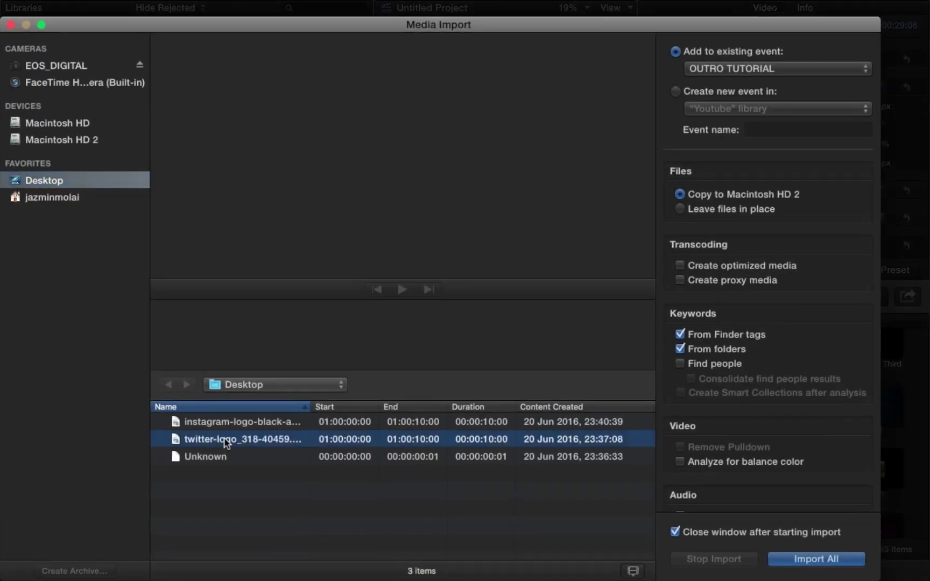
click(233, 426)
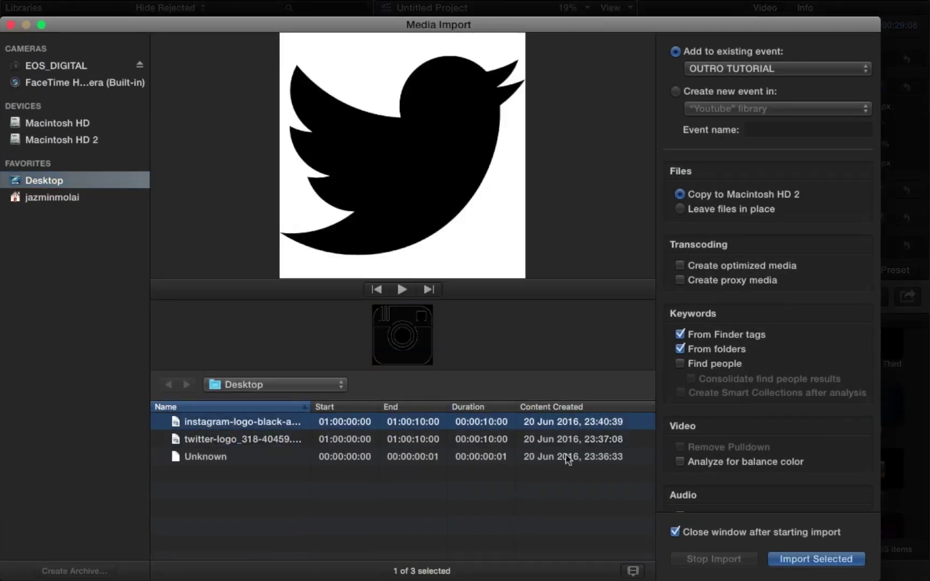
click(777, 563)
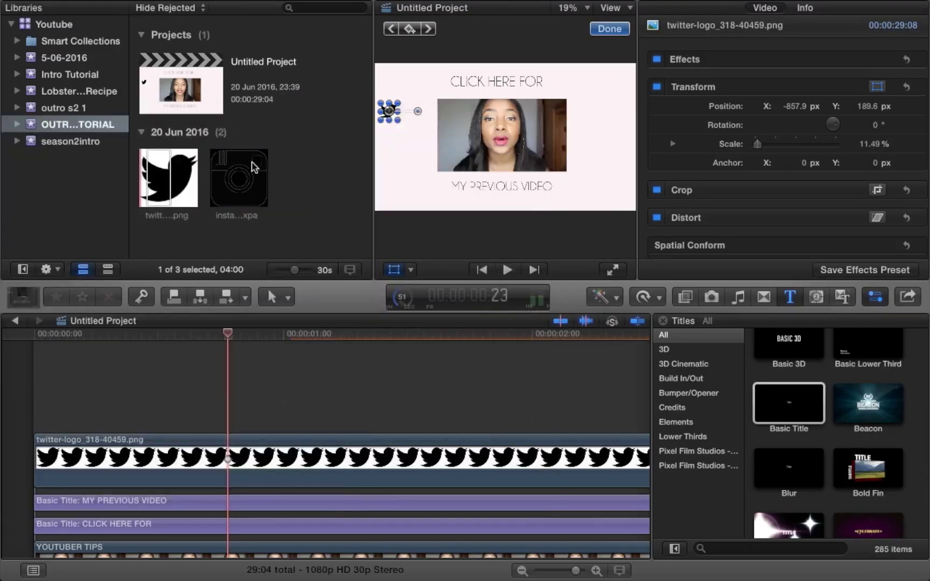
click(232, 171)
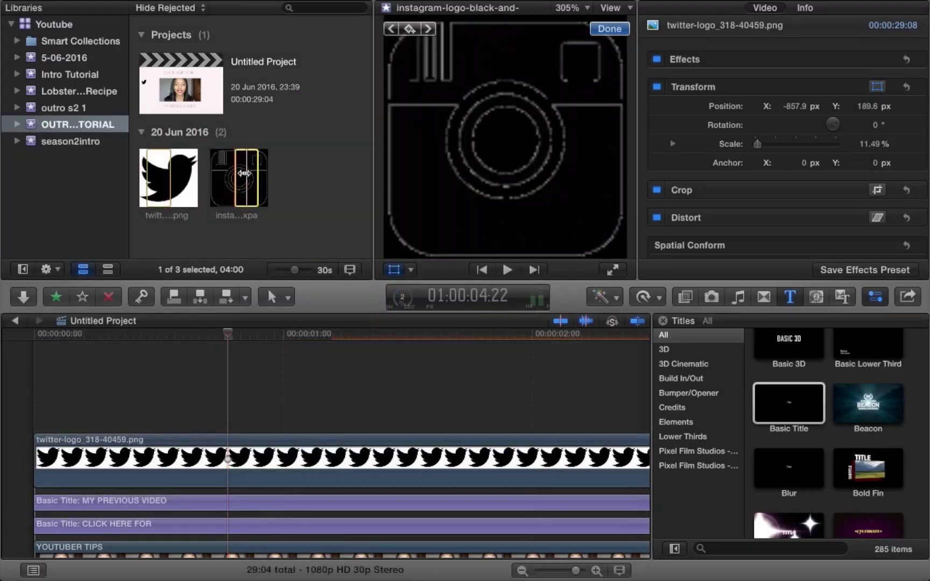
Place the Instagram logo above the Twitter clip and scale it to 12.64% below the bird
drag(243, 173, 39, 398)
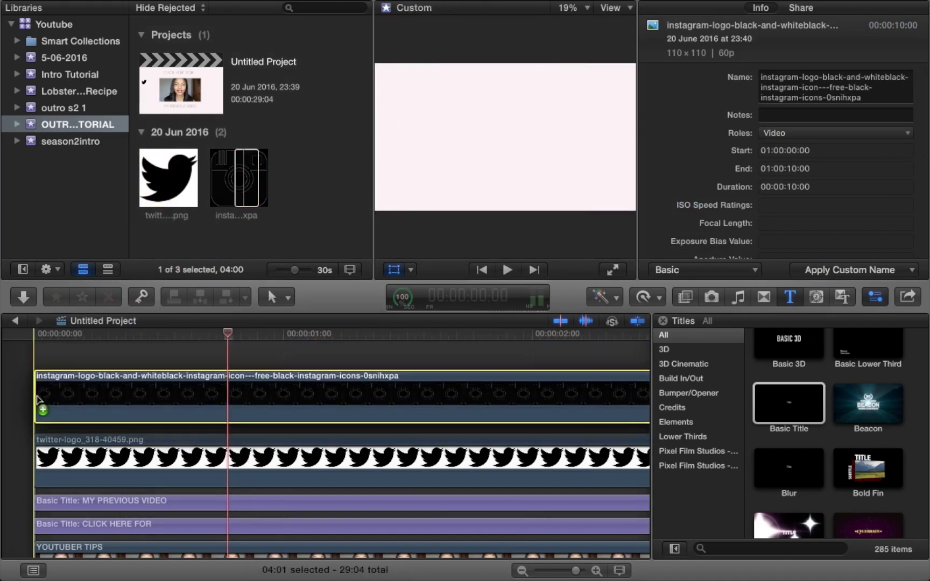
key(shift+t)
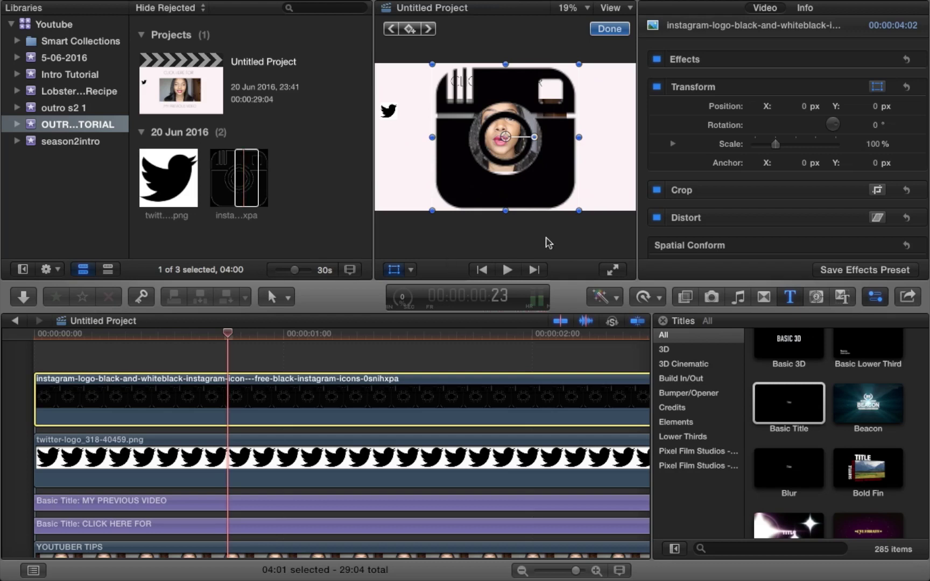
drag(580, 211, 399, 142)
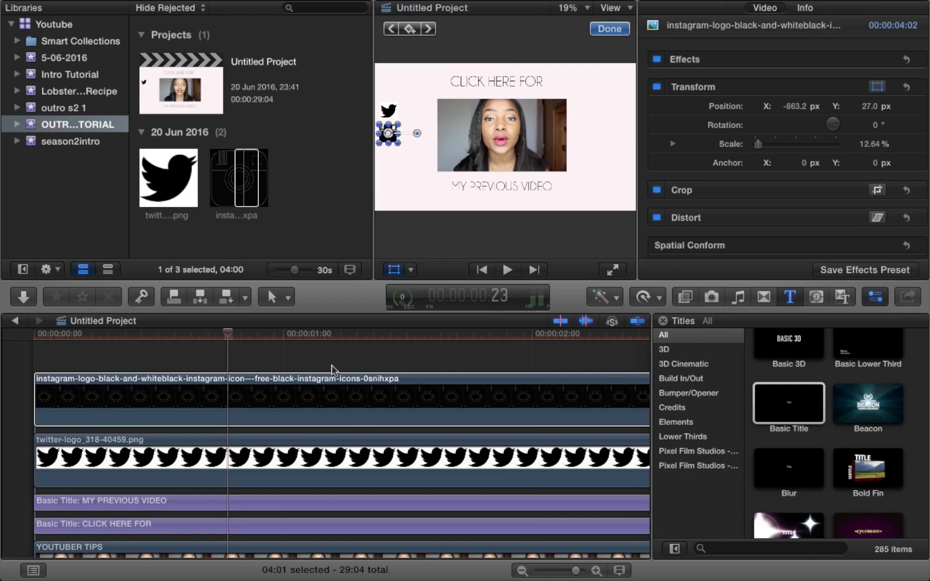
Stretch the Instagram clip from 4:02 to about 21:54, zooming the timeline out
scroll(377, 347, down, 3)
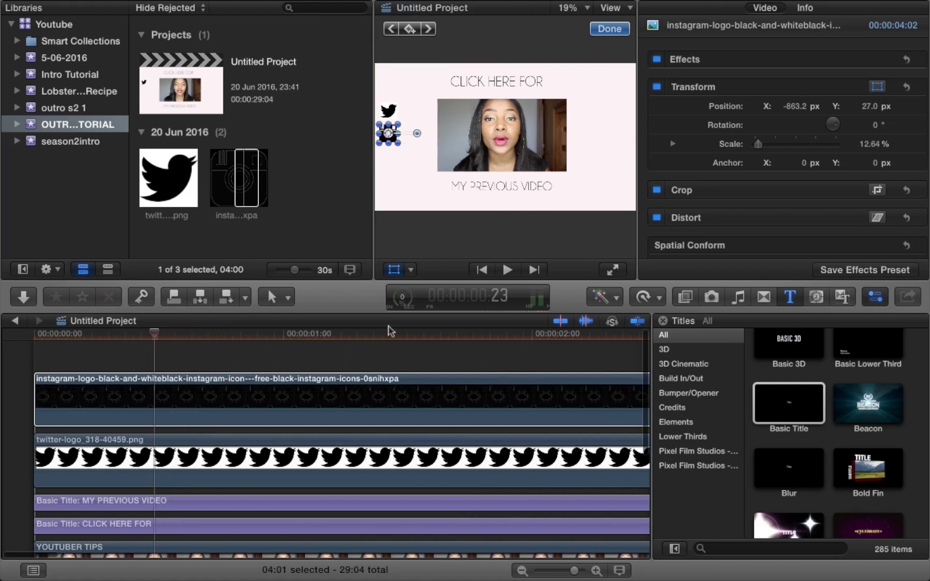
scroll(416, 411, down, 5)
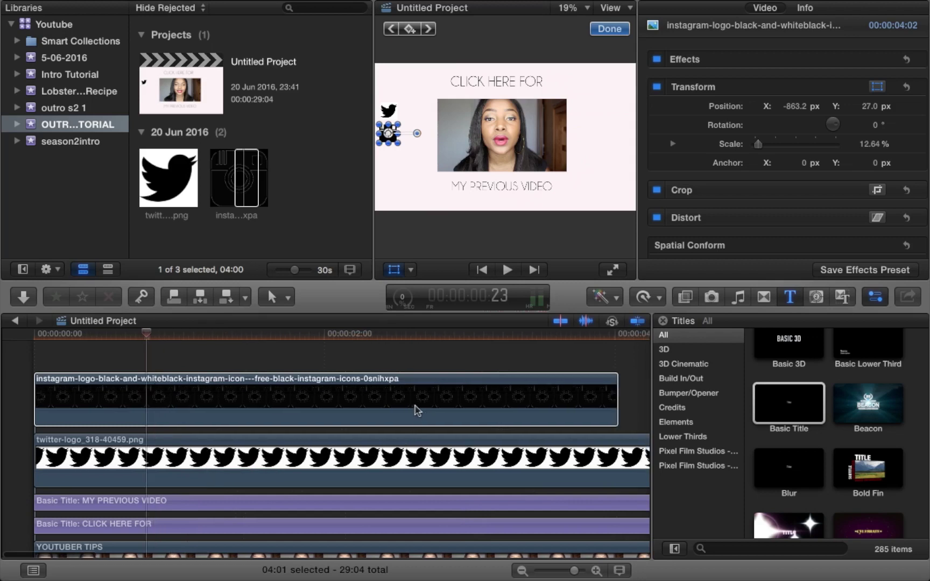
scroll(416, 412, down, 5)
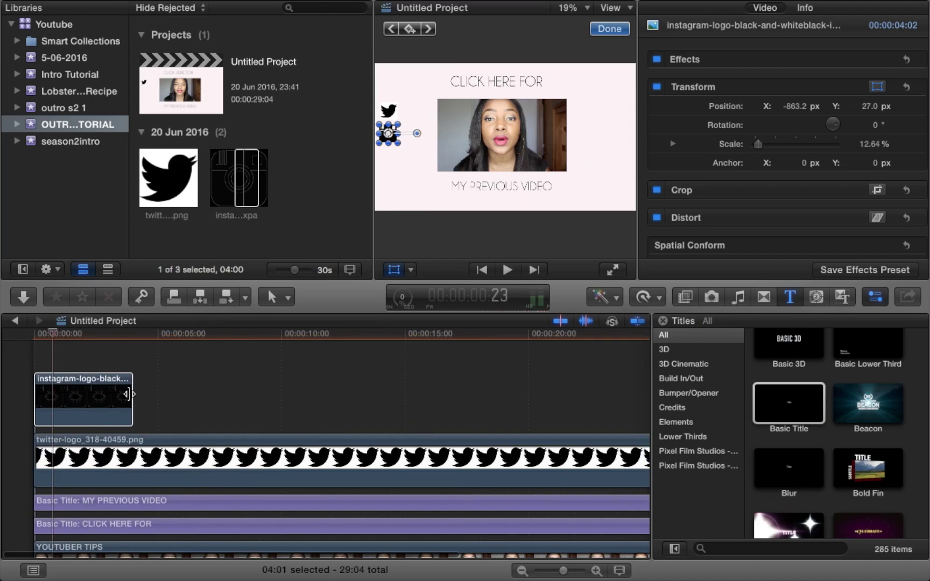
drag(131, 394, 574, 379)
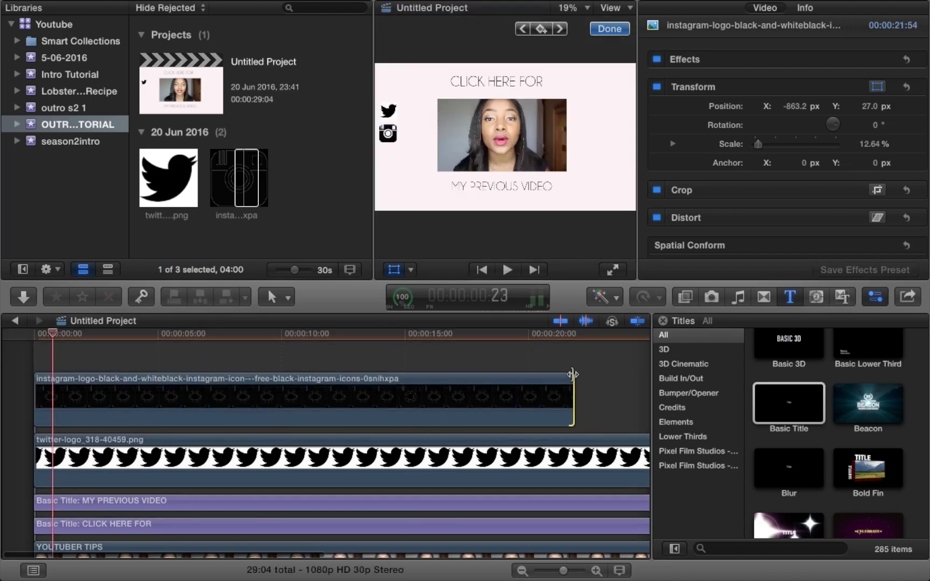
key(super+minus)
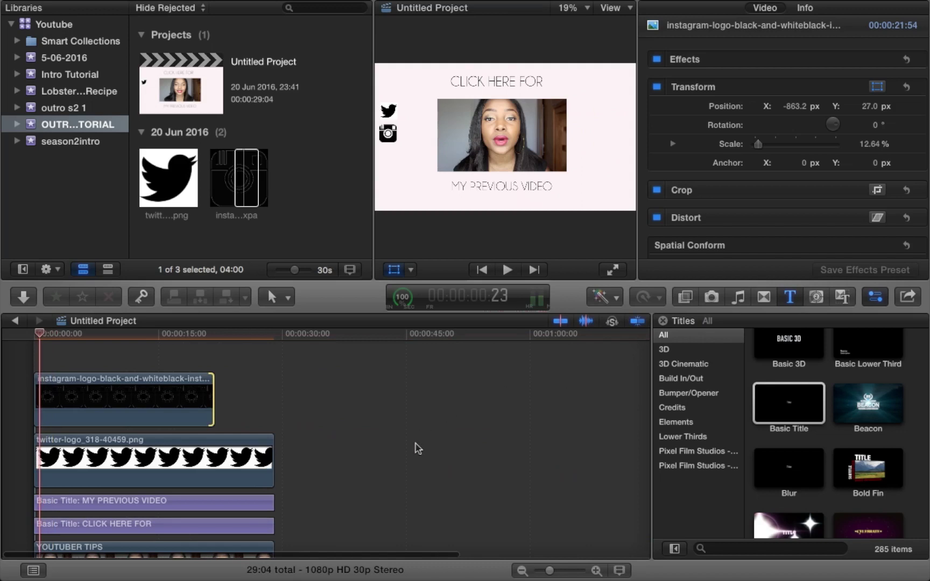
scroll(415, 446, down, 2)
scroll(415, 447, up, 2)
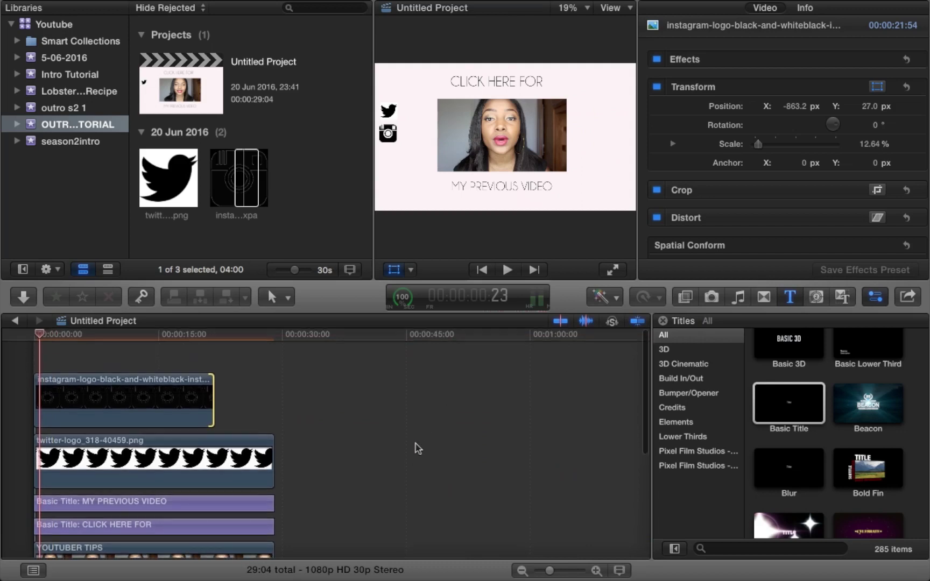
click(33, 359)
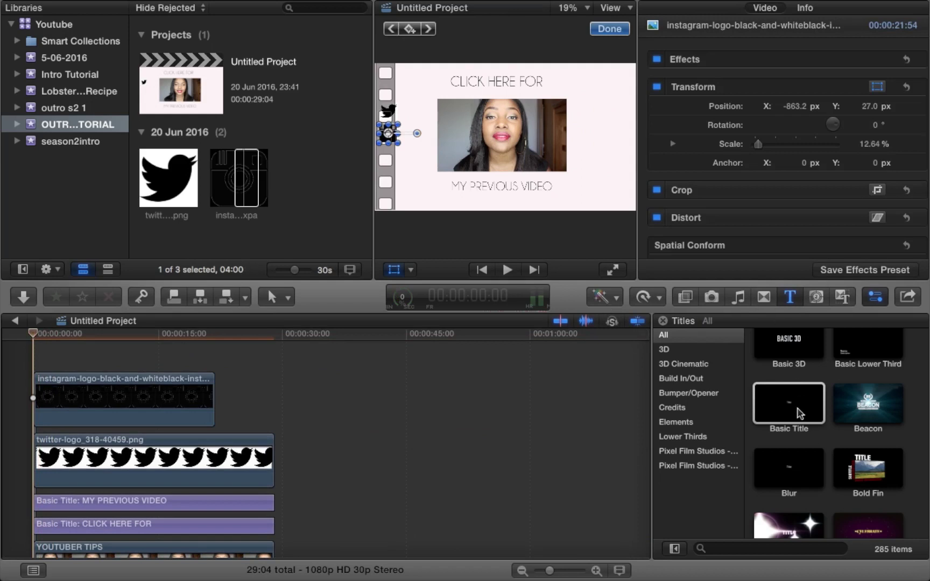
Add a Basic Title above the logos and extend it and the Instagram clip to 29:04
drag(797, 414, 46, 351)
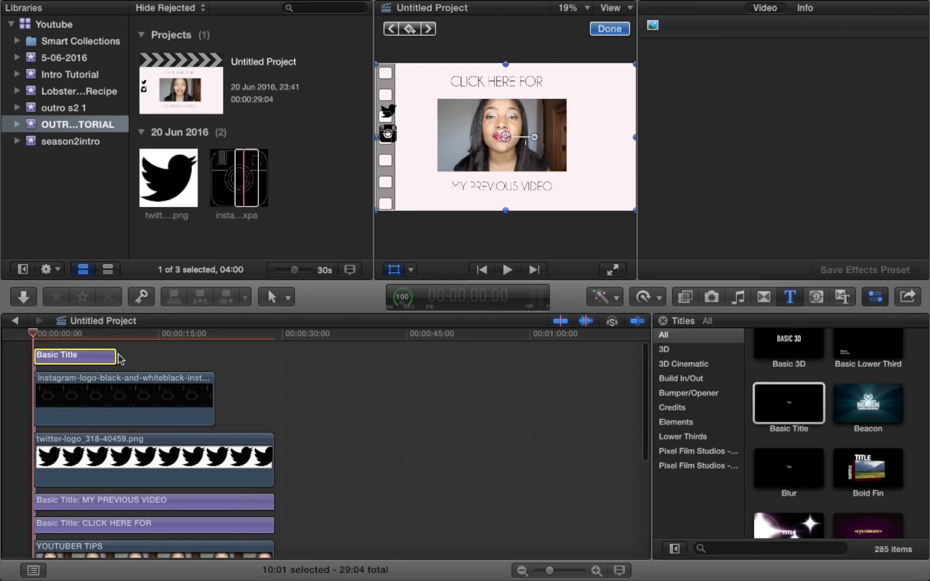
click(178, 385)
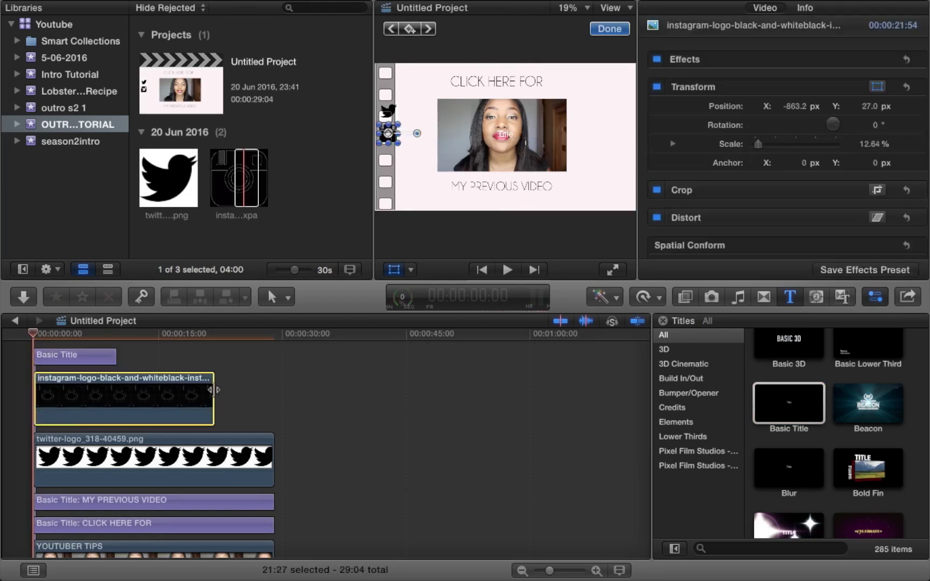
drag(214, 395, 274, 398)
click(85, 356)
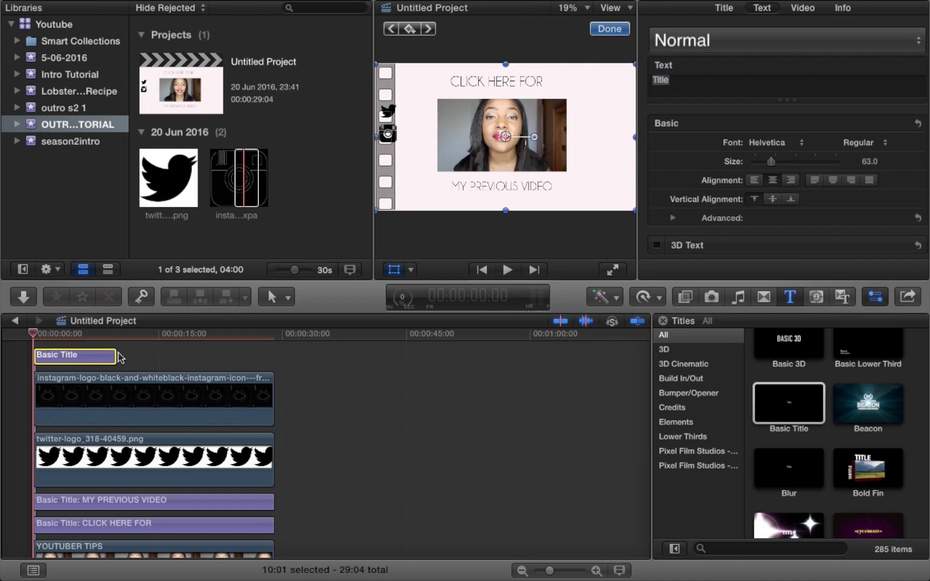
drag(114, 356, 272, 354)
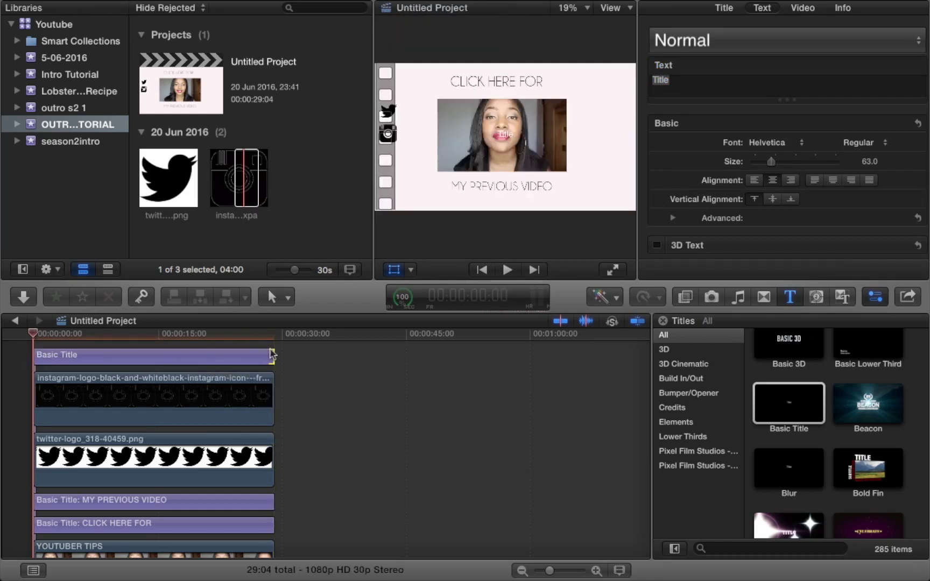
Replace the new title's placeholder 'Title' text with the creator's @ username in the Text inspector
click(671, 80)
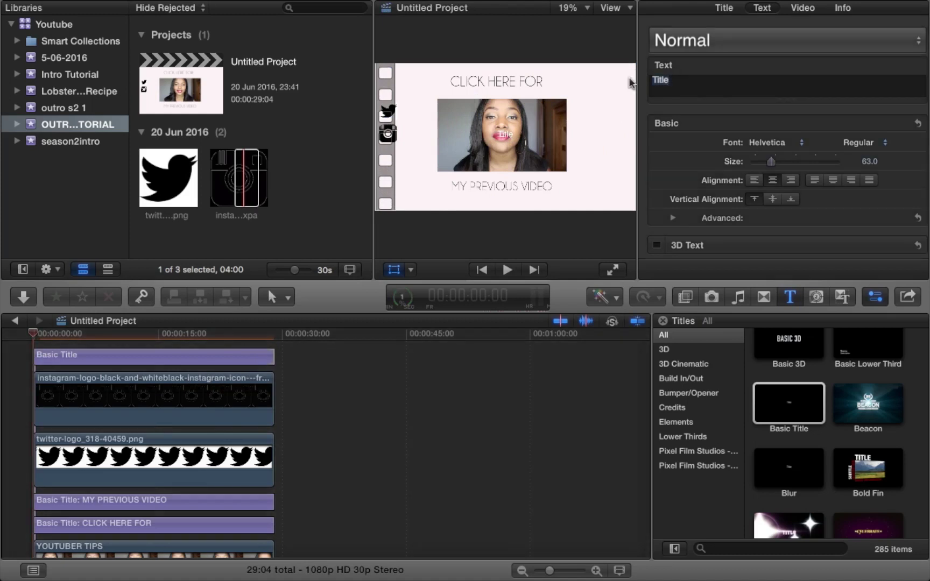
text(@USER)
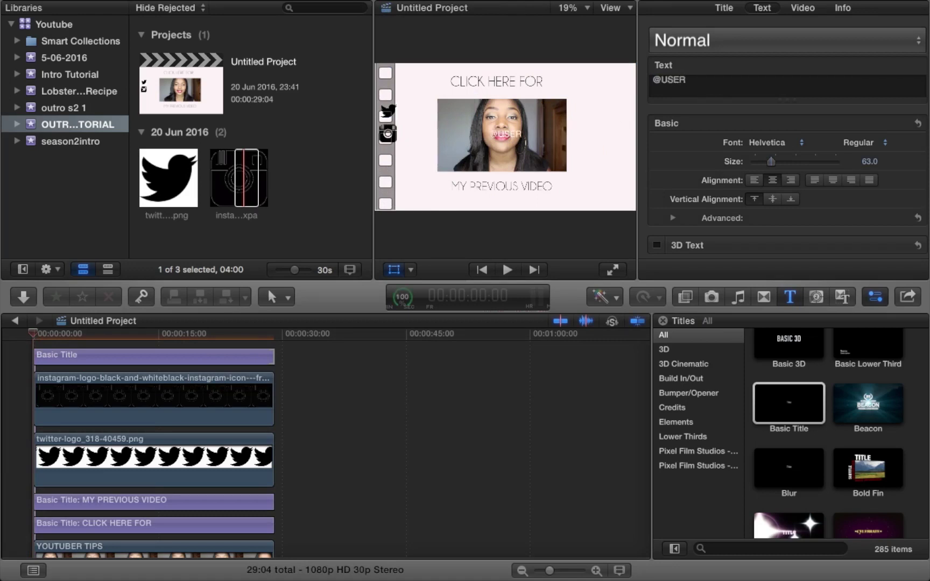
key(BackSpace)
key(BackSpace)
key(BackSpace)
key(BackSpace)
text(theofficialjr)
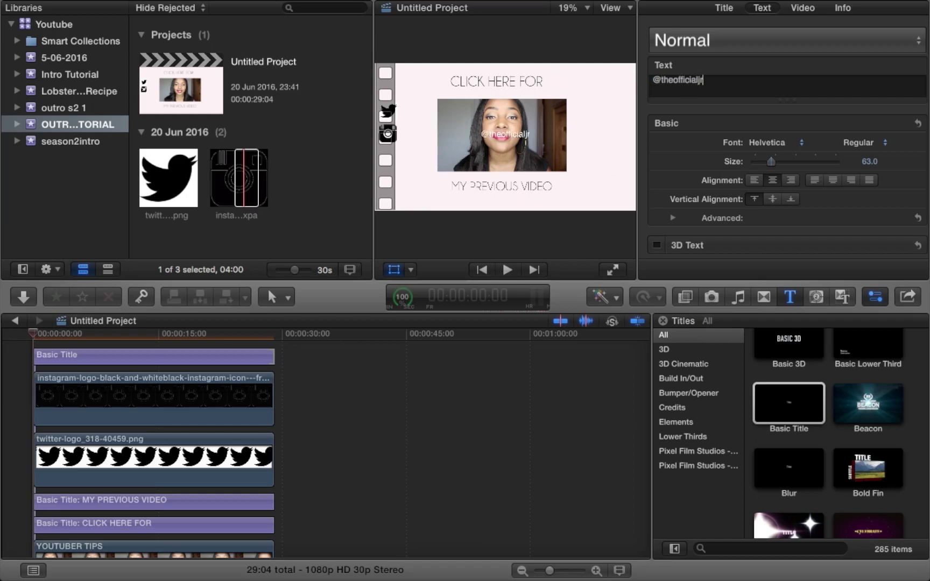
text(ose)
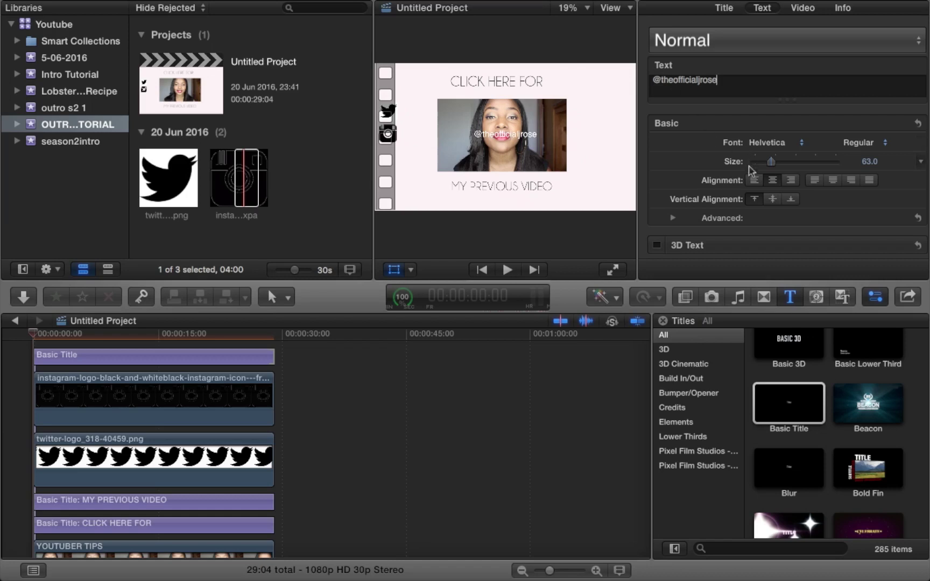
scroll(692, 151, down, 3)
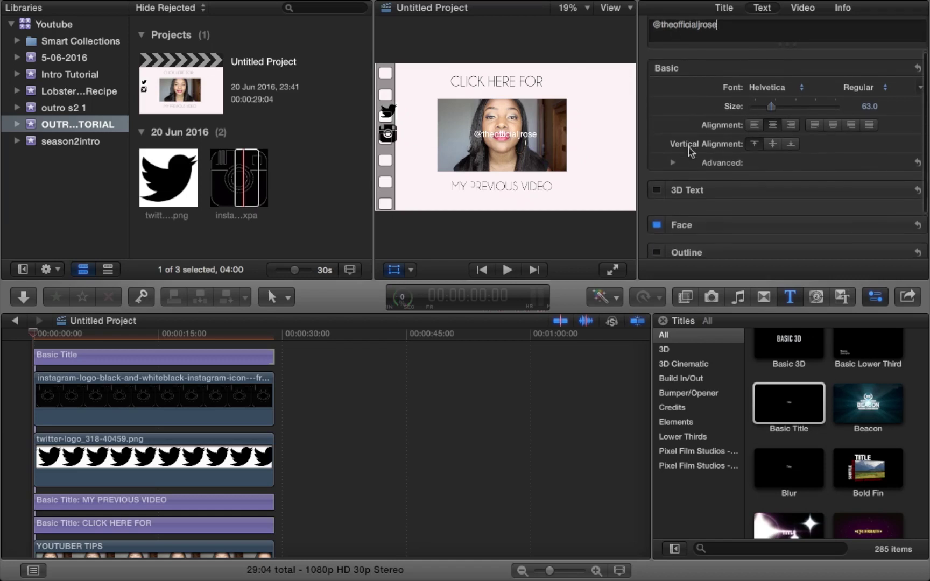
Change the username title's Face colour from white to purple using the colour wheel
click(896, 220)
scroll(749, 210, down, 3)
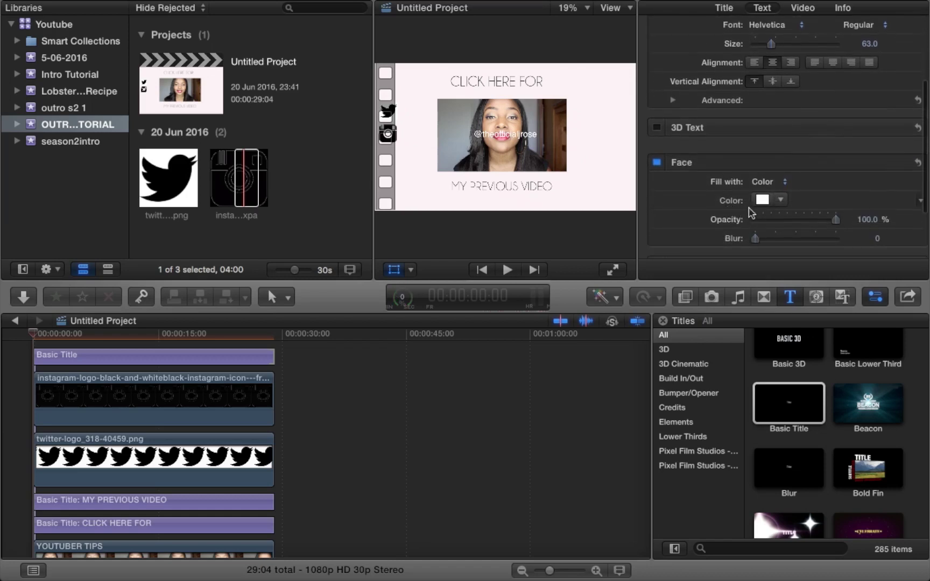
click(763, 201)
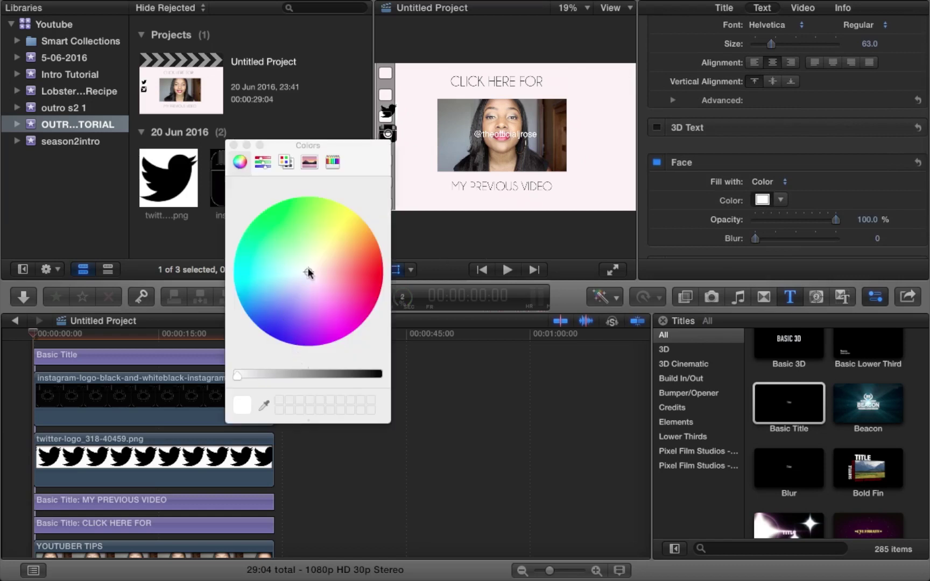
drag(309, 276, 372, 284)
drag(364, 321, 307, 360)
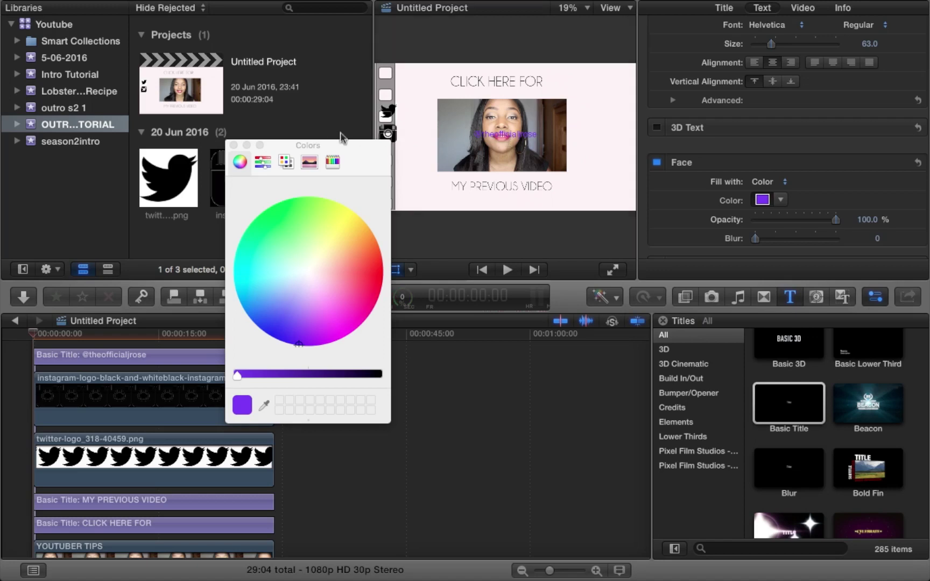
click(507, 137)
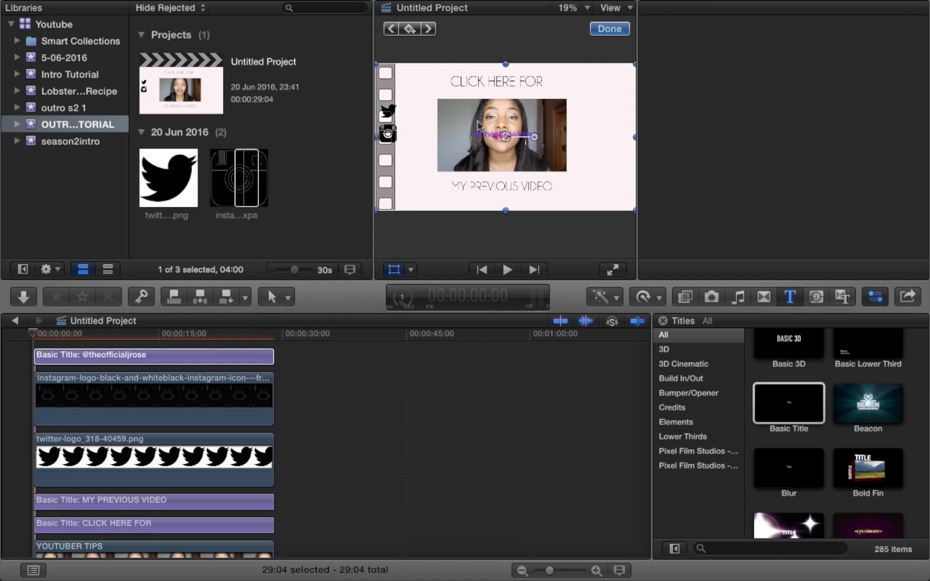
Shrink the purple handle to size 39 beside the Twitter icon, then add another Basic Title
drag(477, 125, 431, 115)
drag(768, 163, 764, 163)
drag(430, 124, 418, 116)
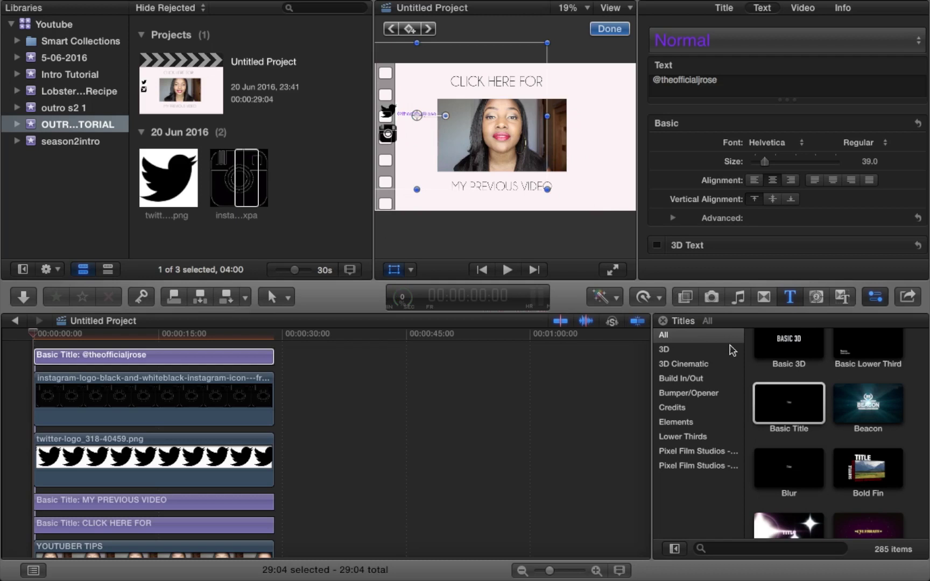
scroll(385, 419, up, 2)
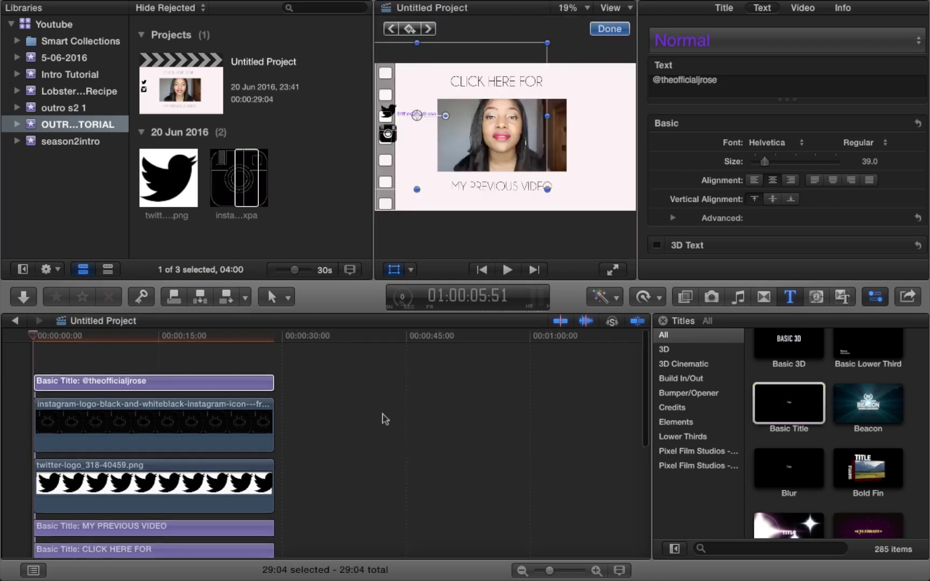
drag(778, 393, 34, 355)
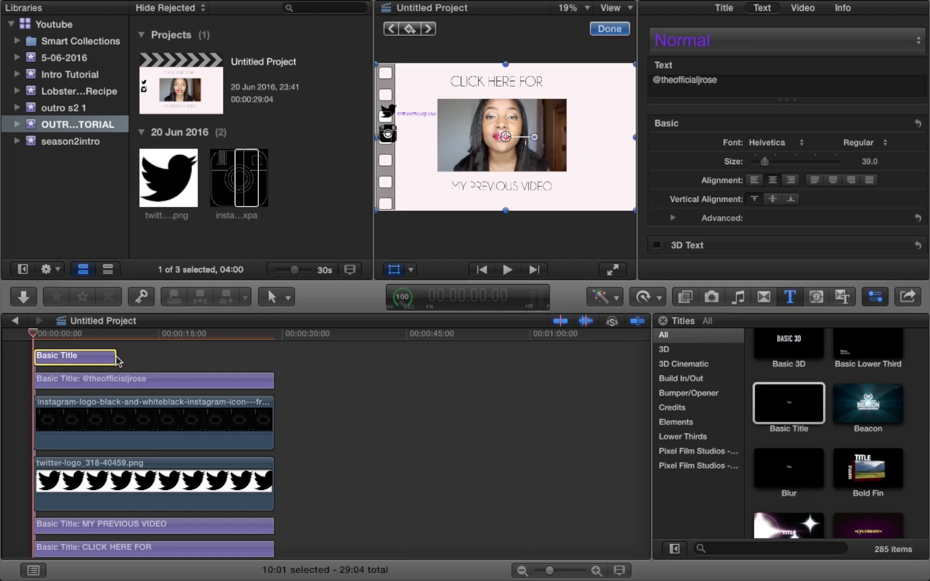
Extend the new Basic Title to the full outro length and change its text to a second @ username
drag(116, 358, 271, 360)
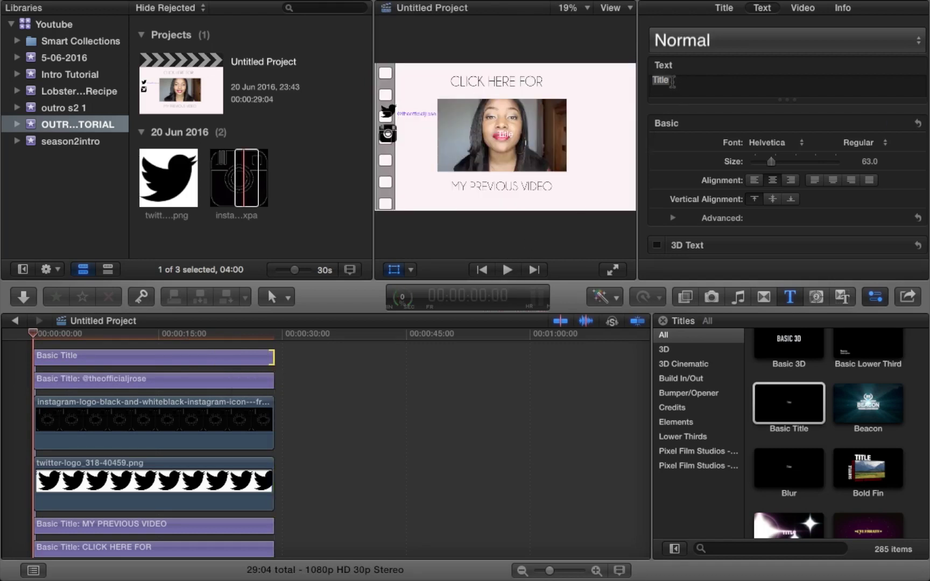
double_click(672, 81)
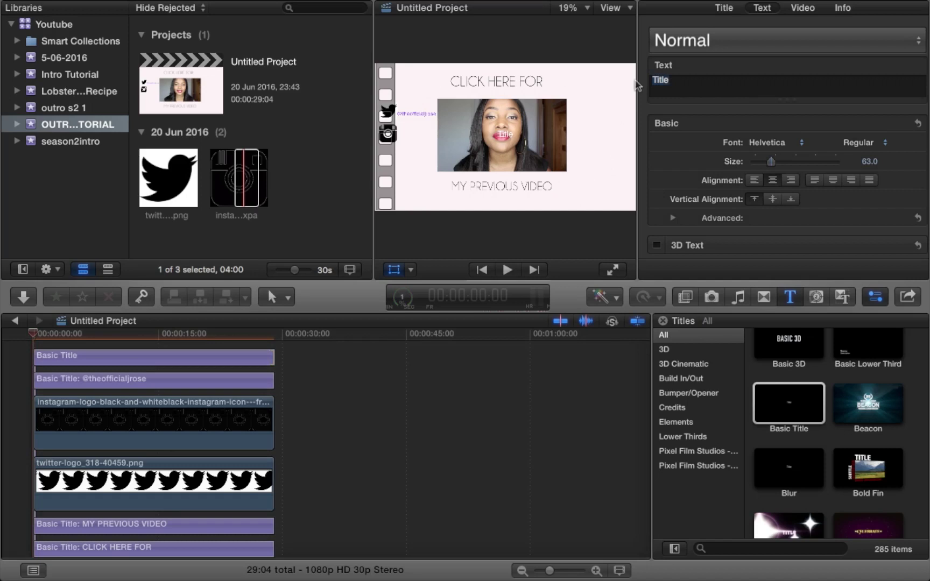
text(@official)
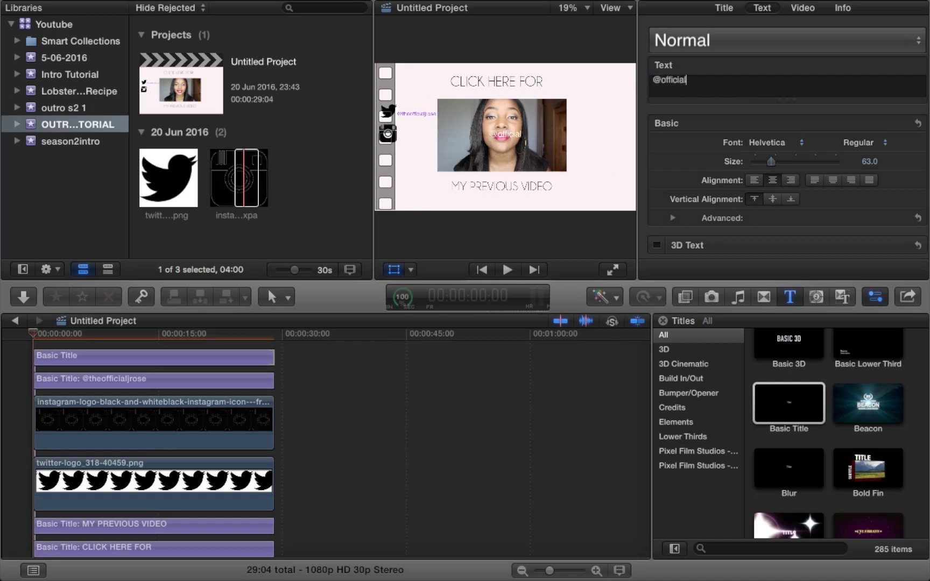
text(jrose1)
scroll(716, 164, down, 4)
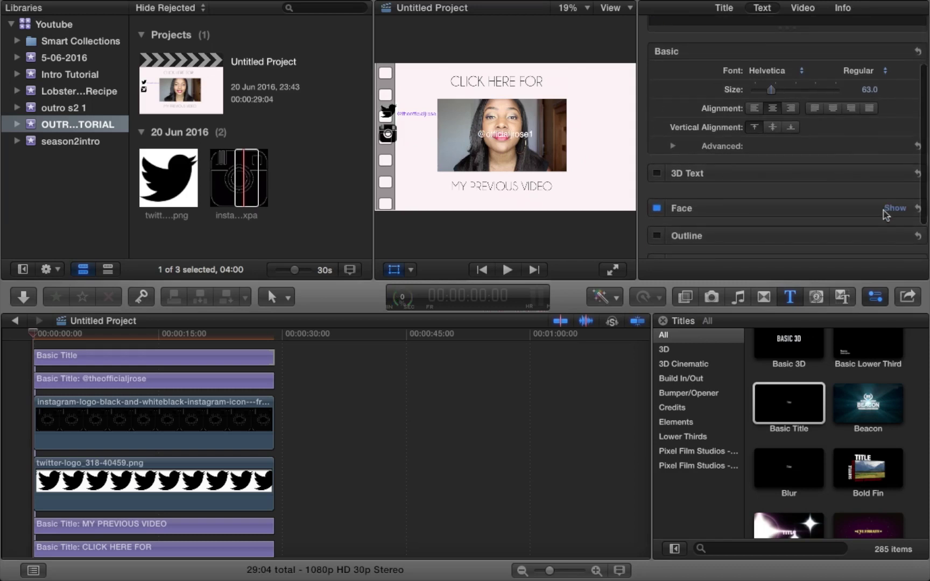
Set the second username's Face colour to purple on the colour wheel, matching the first handle
click(891, 209)
click(764, 245)
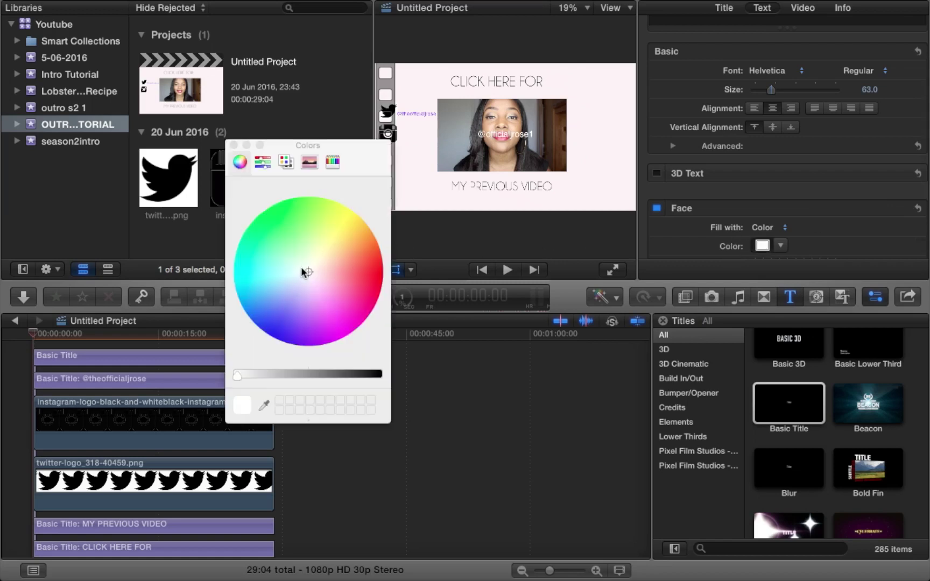
mouse_move(308, 315)
mouse_down()
mouse_move(296, 362)
mouse_move(303, 351)
mouse_up()
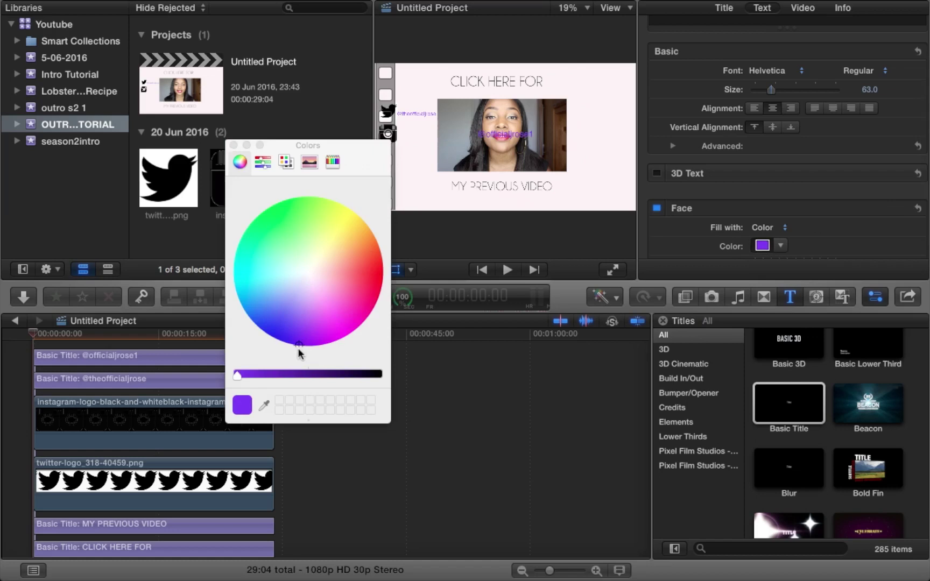
click(233, 145)
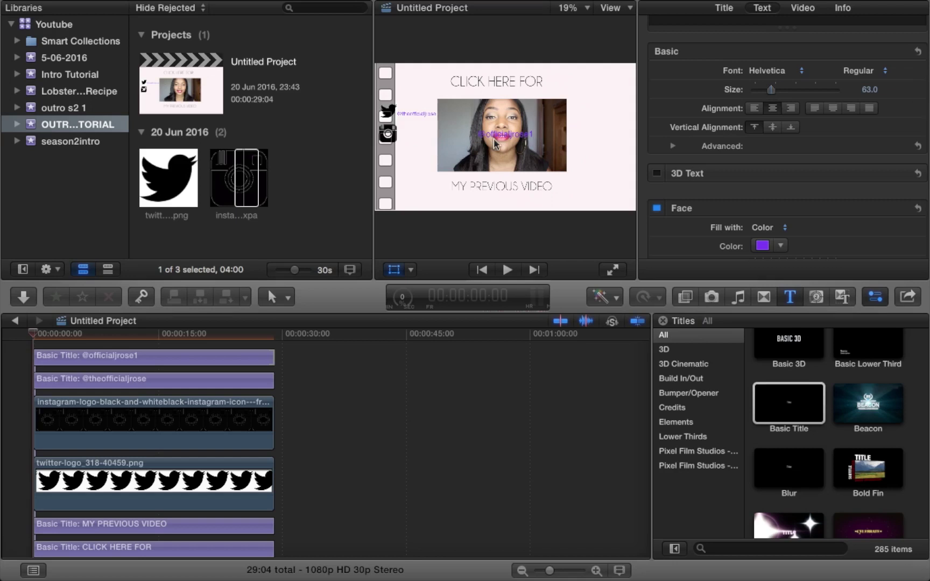
click(181, 358)
Shift the second username in the frame and move the first one down toward the Instagram icon
click(181, 350)
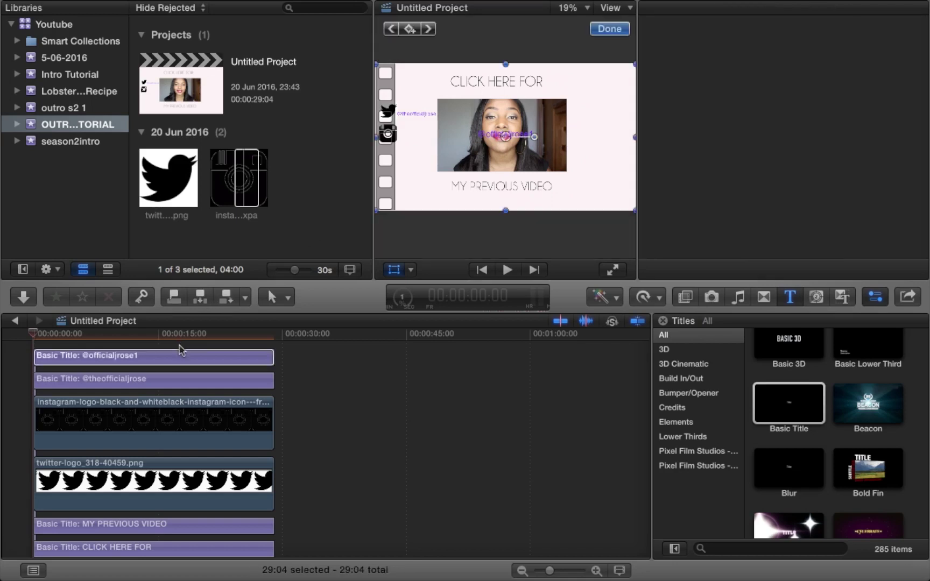
click(179, 355)
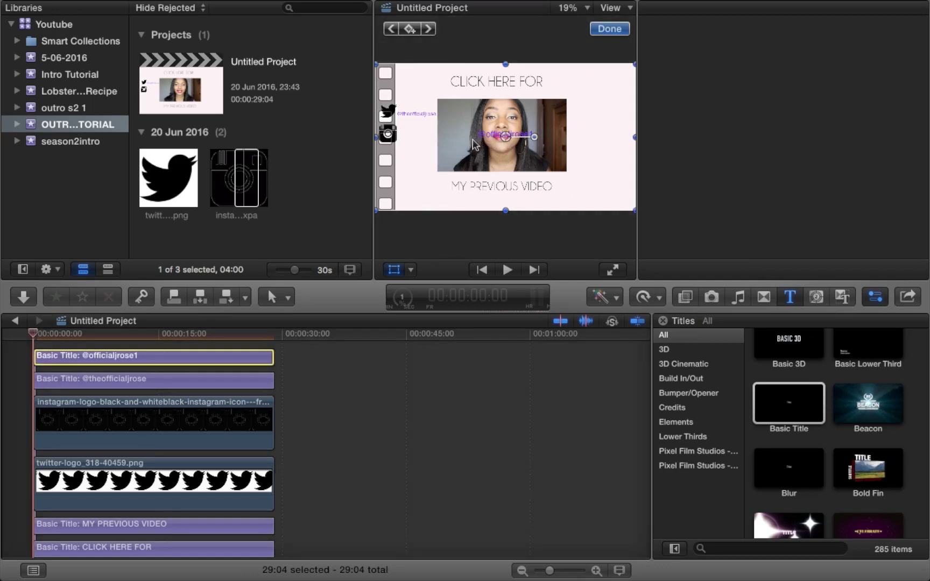
drag(474, 145, 533, 127)
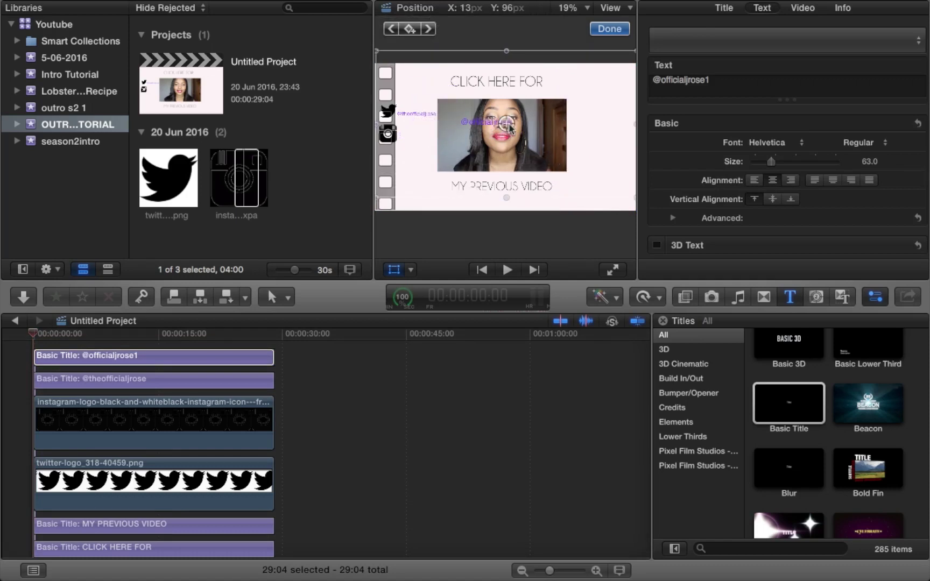
click(244, 387)
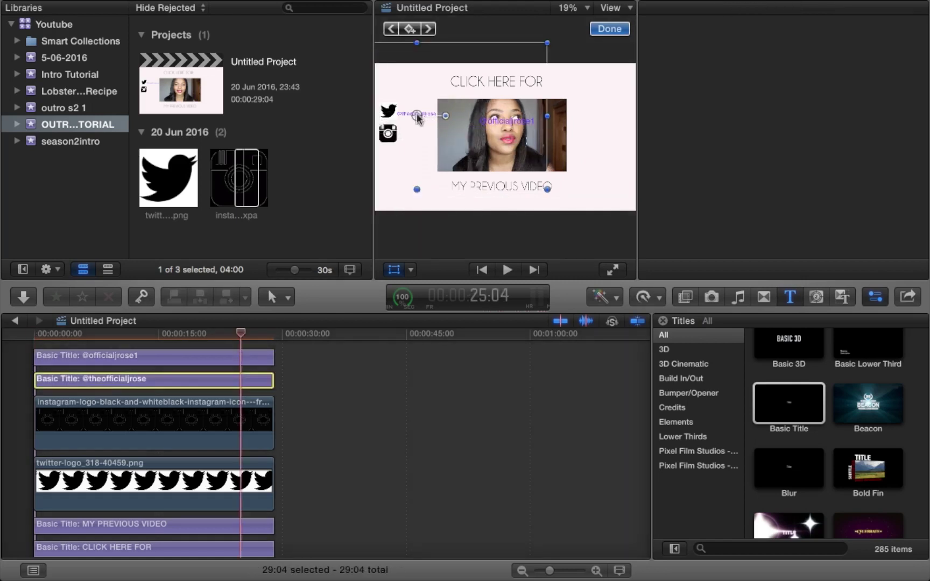
drag(418, 118, 420, 139)
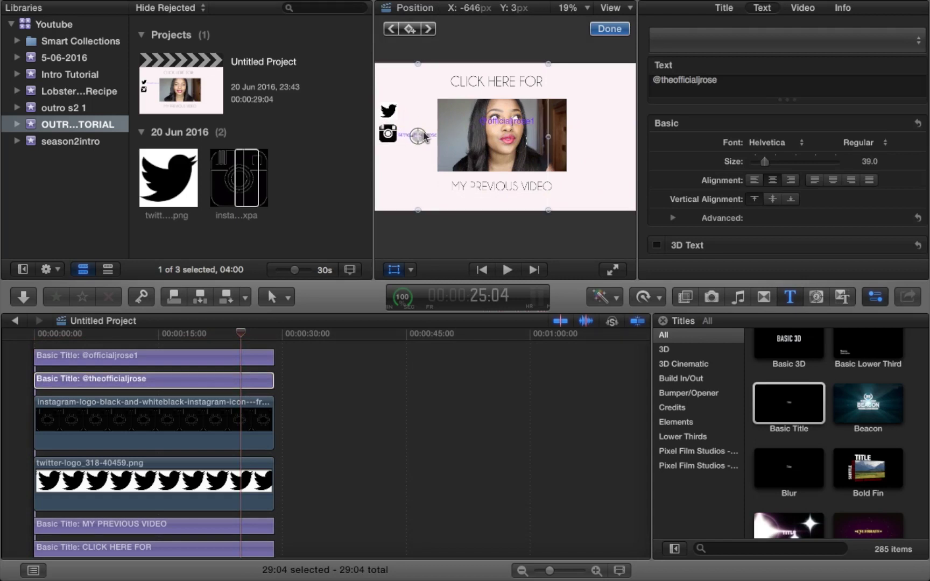
Shrink the second username to size 35 and place it beside the Twitter icon
click(509, 125)
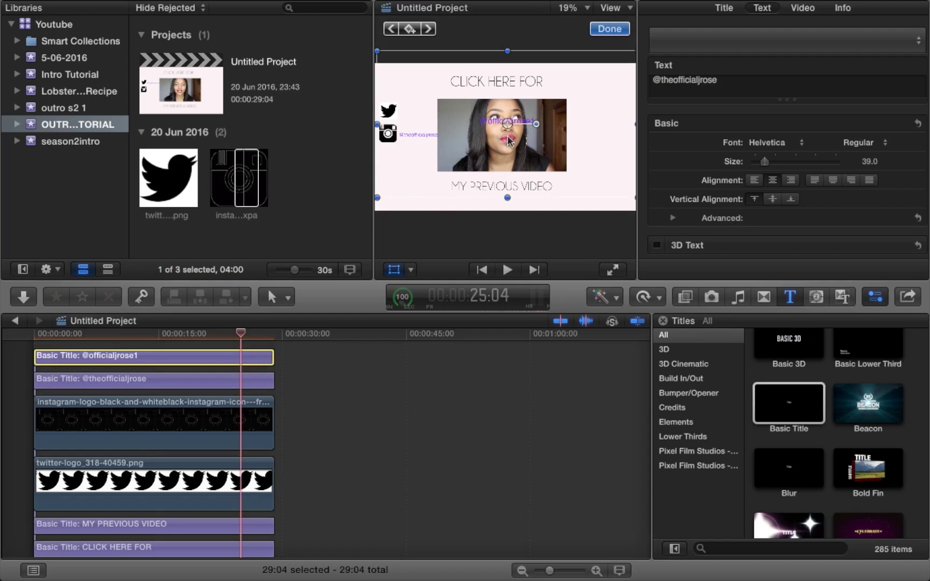
drag(452, 127, 427, 122)
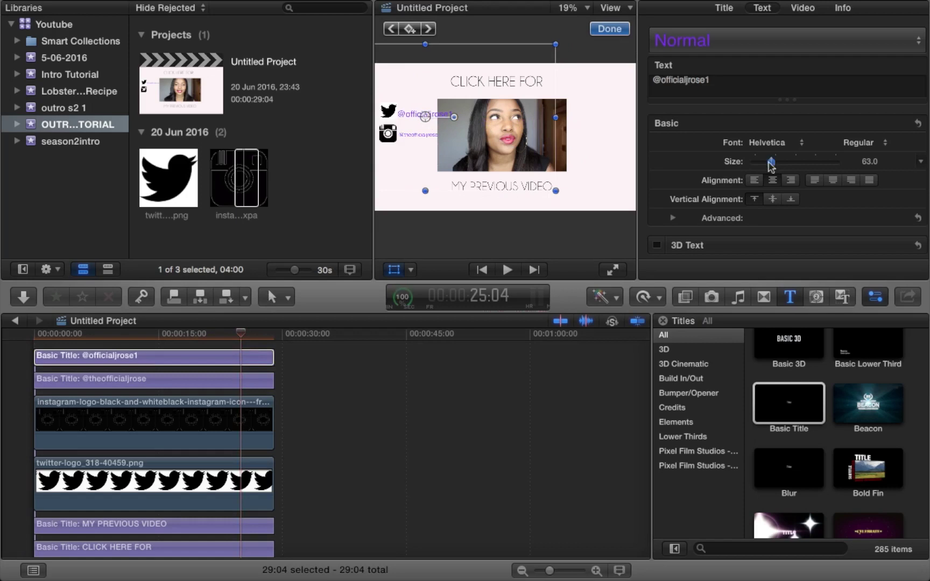
drag(771, 164, 764, 165)
drag(425, 117, 419, 116)
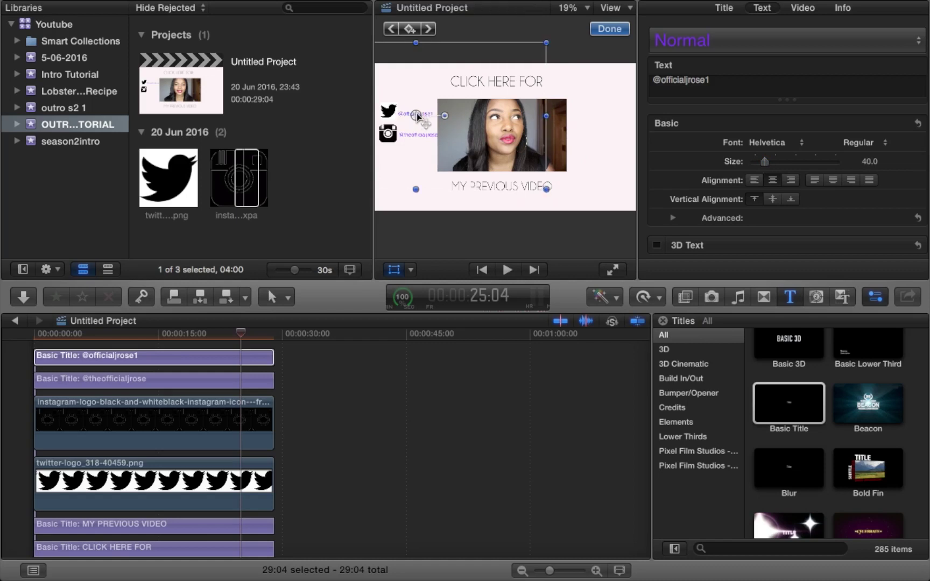
Fine-tune the first username's position so it sits beside the Instagram icon
click(247, 380)
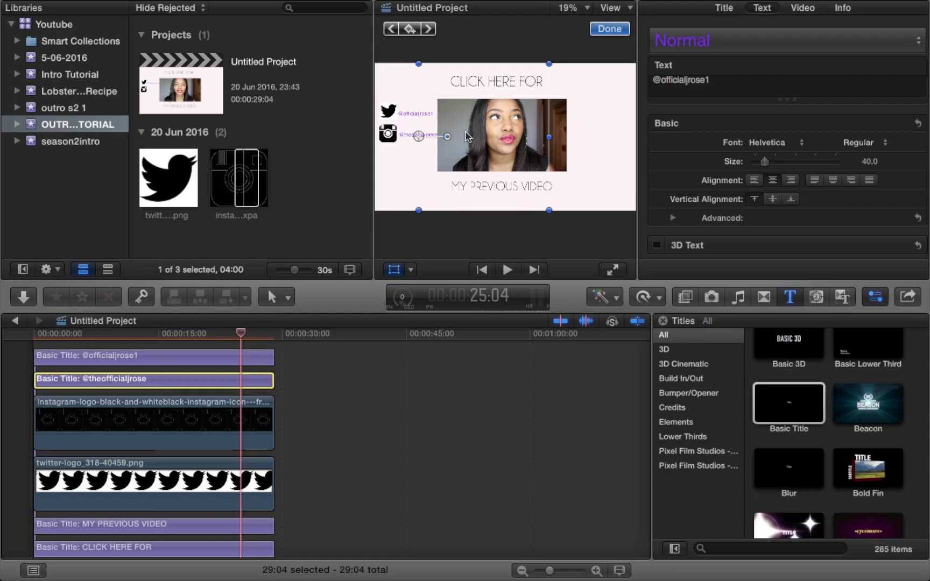
click(423, 141)
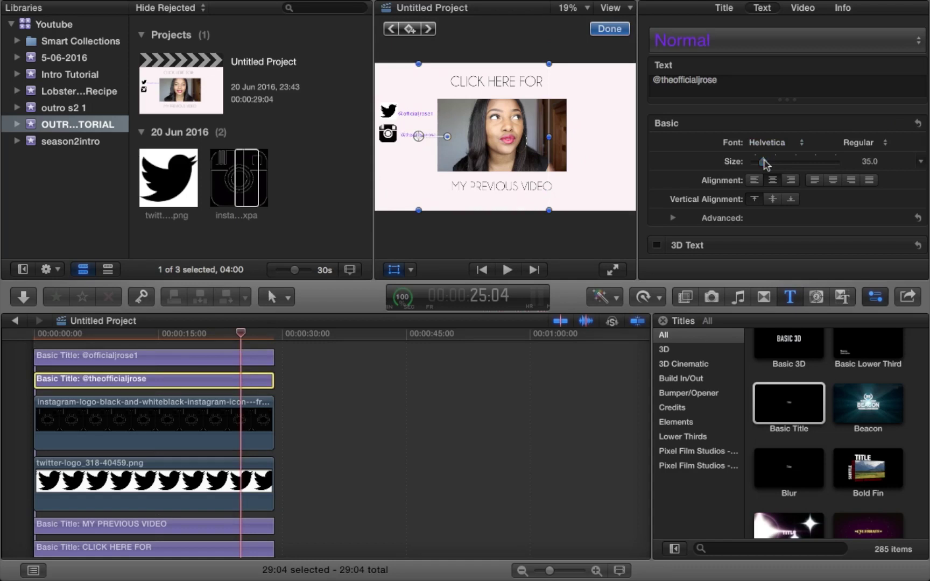
drag(418, 136, 419, 139)
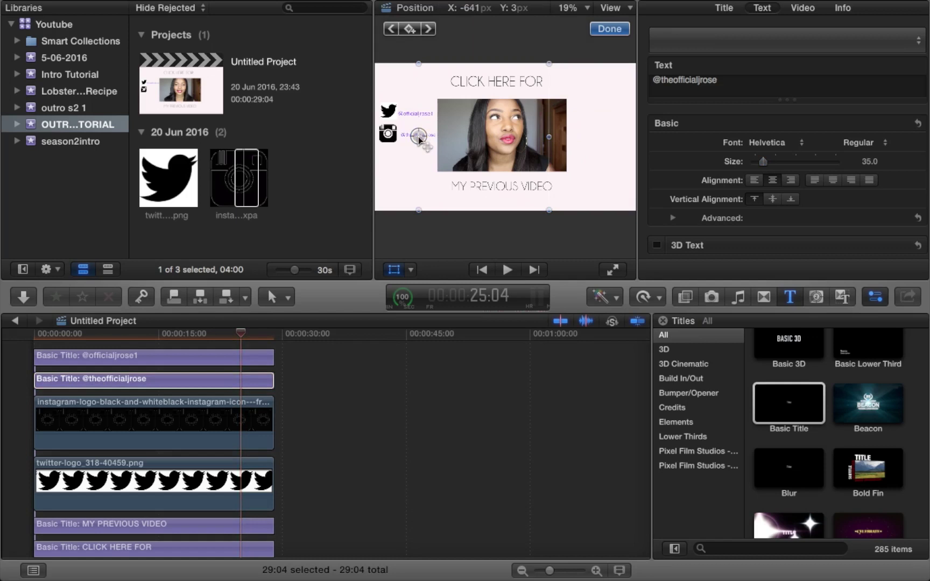
drag(419, 139, 418, 140)
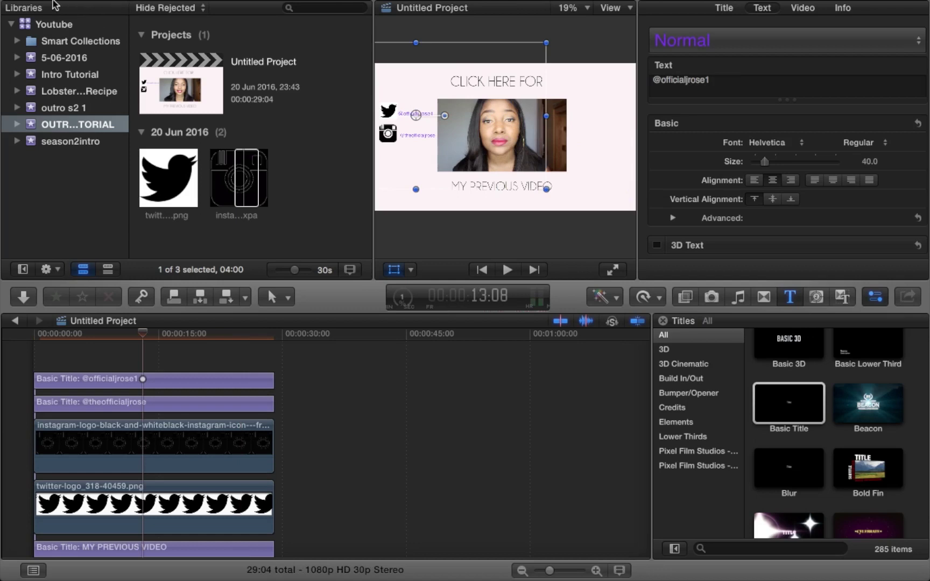
Export the project through File > Share > Master File as 'Outro Tutorial' on the Desktop
mouse_move(53, 6)
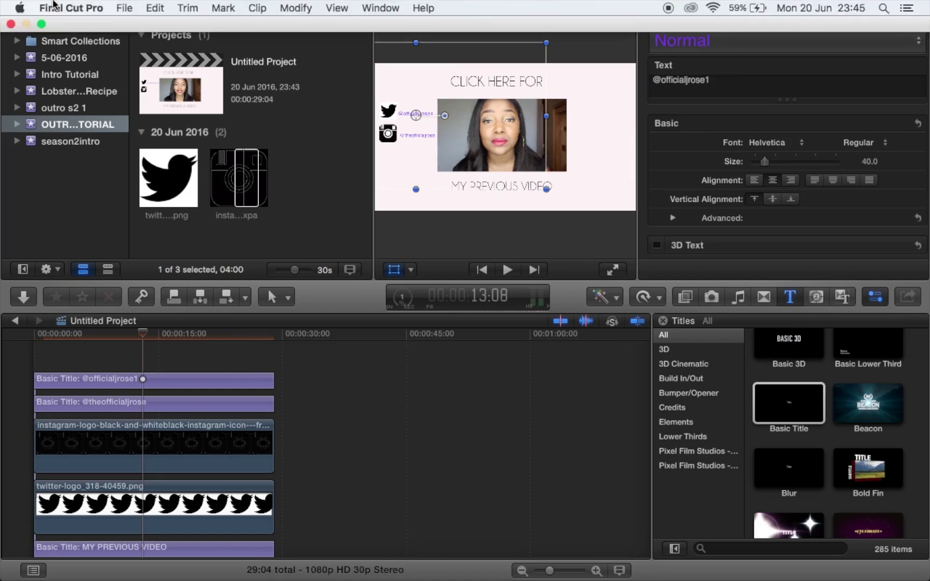
click(124, 8)
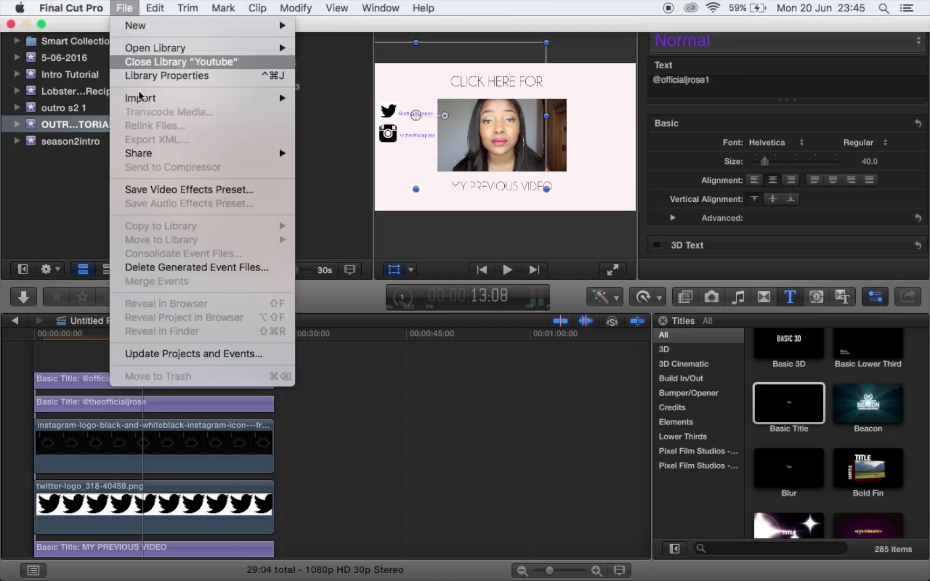
mouse_move(202, 157)
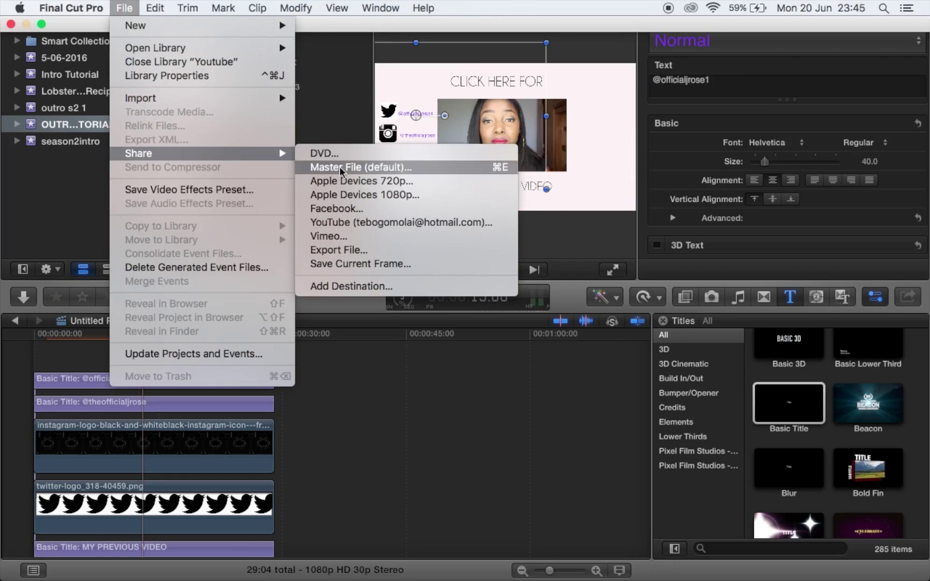
click(395, 167)
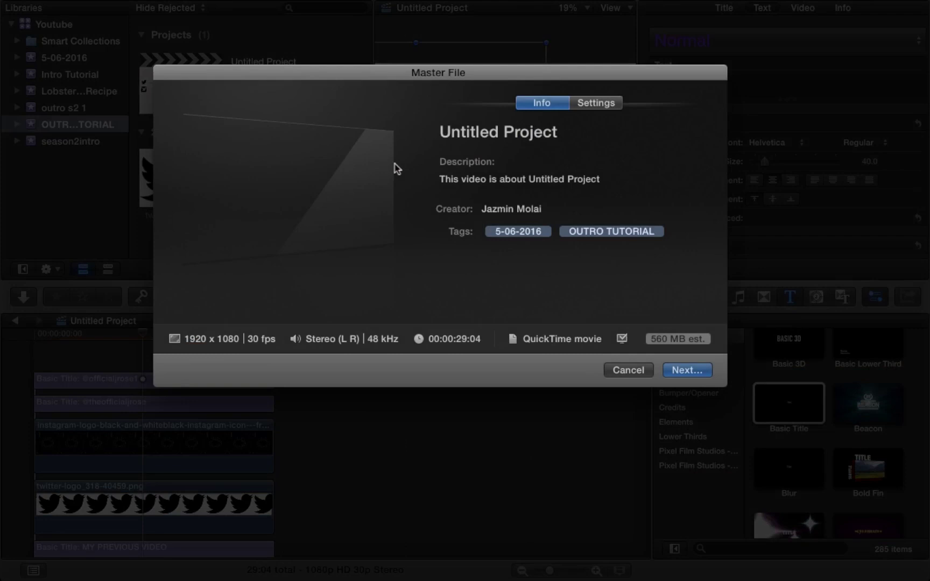
click(532, 138)
triple_click(532, 135)
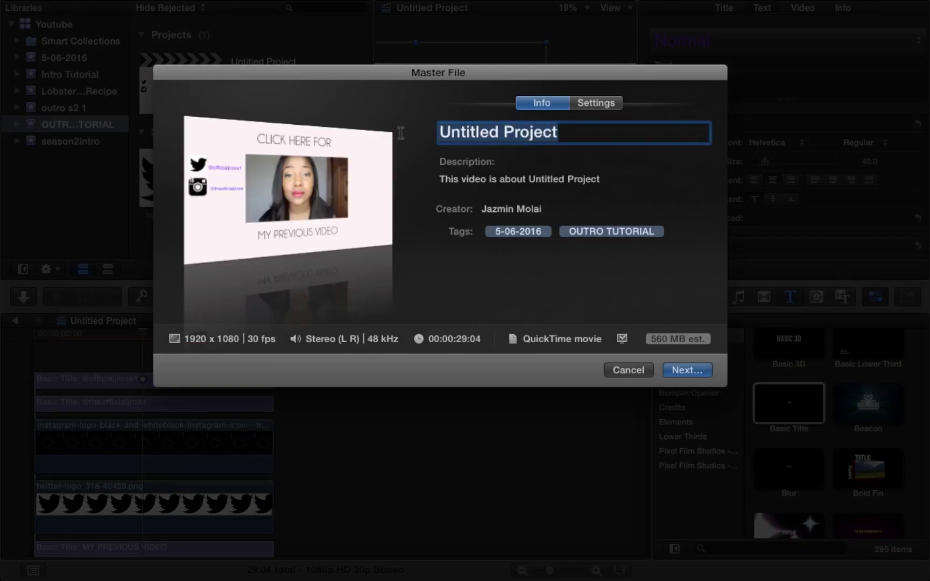
text(O)
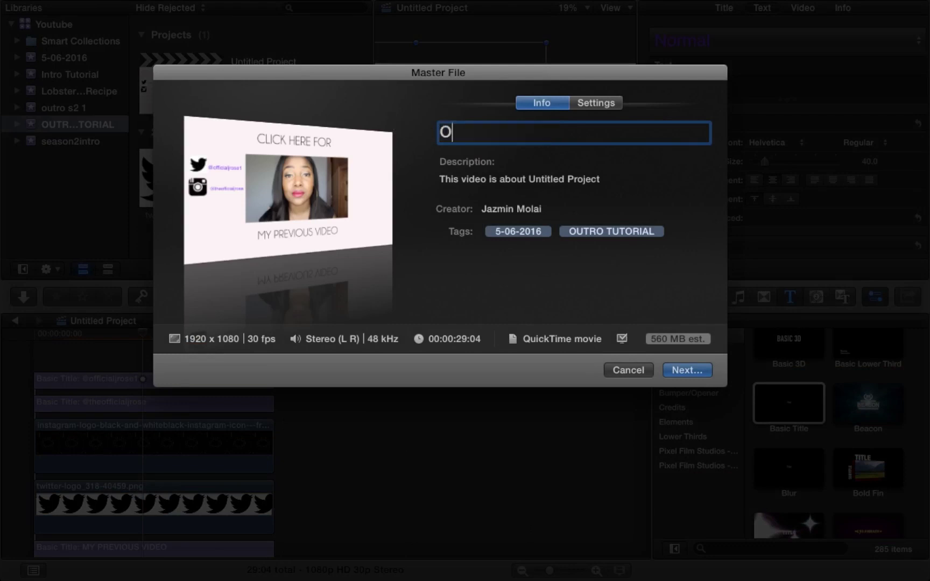
text(utro)
text( Tuto)
key(BackSpace)
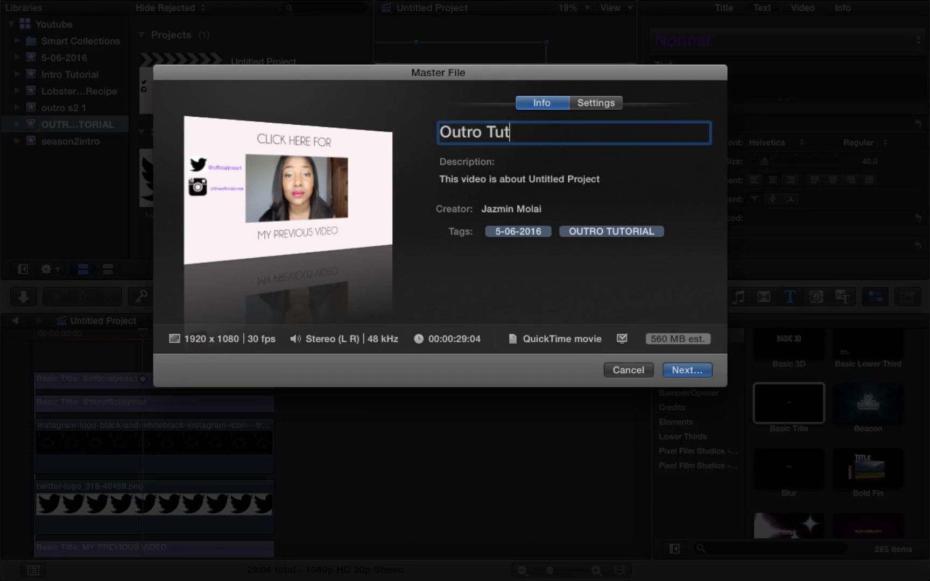
text(orial)
click(674, 369)
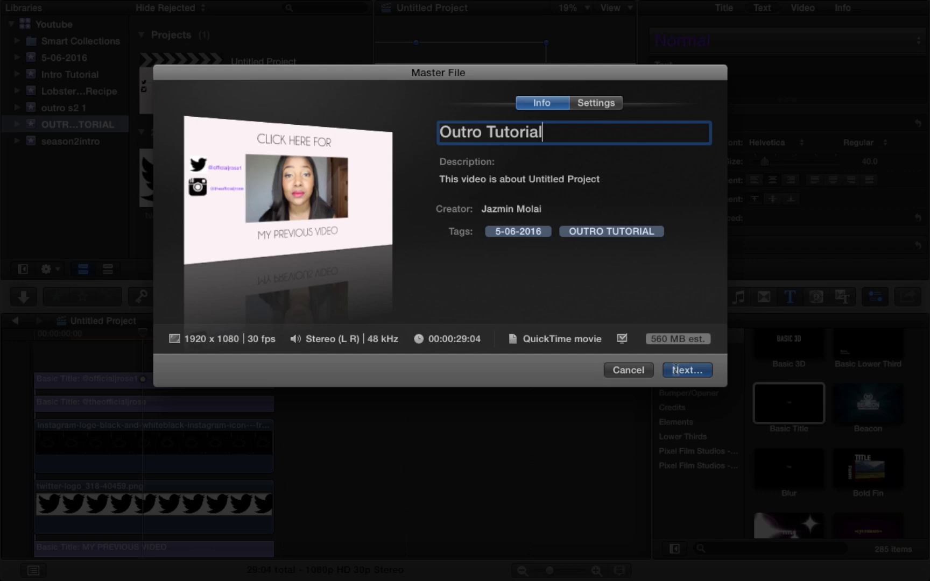
click(675, 370)
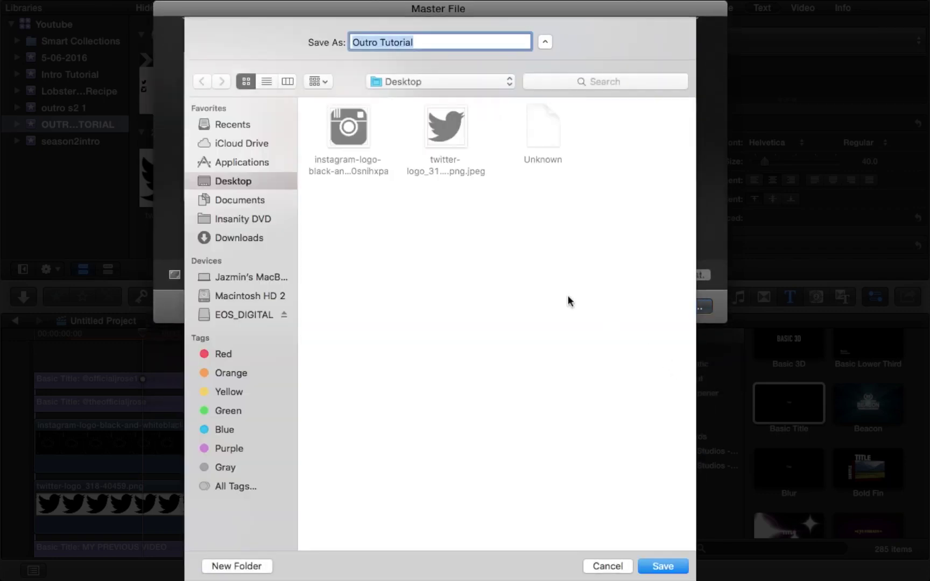
click(662, 568)
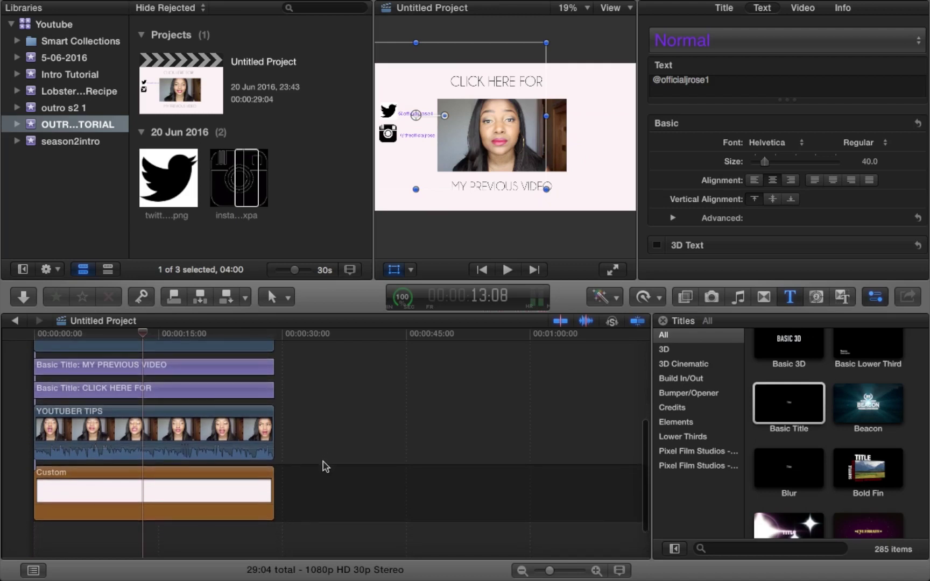
scroll(325, 466, down, 1)
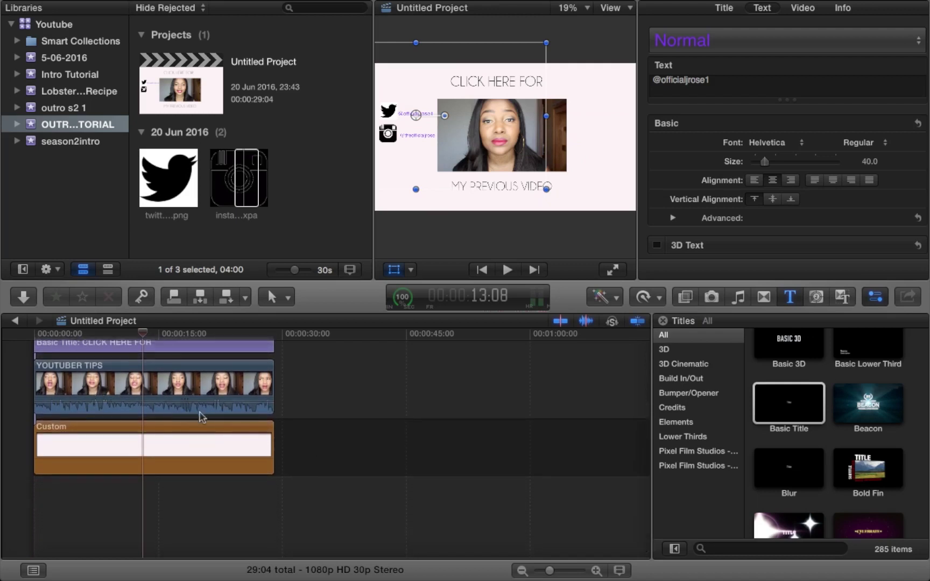
Turn the YOUTUBER TIPS clip's volume all the way down to -∞ in the Audio inspector
click(202, 414)
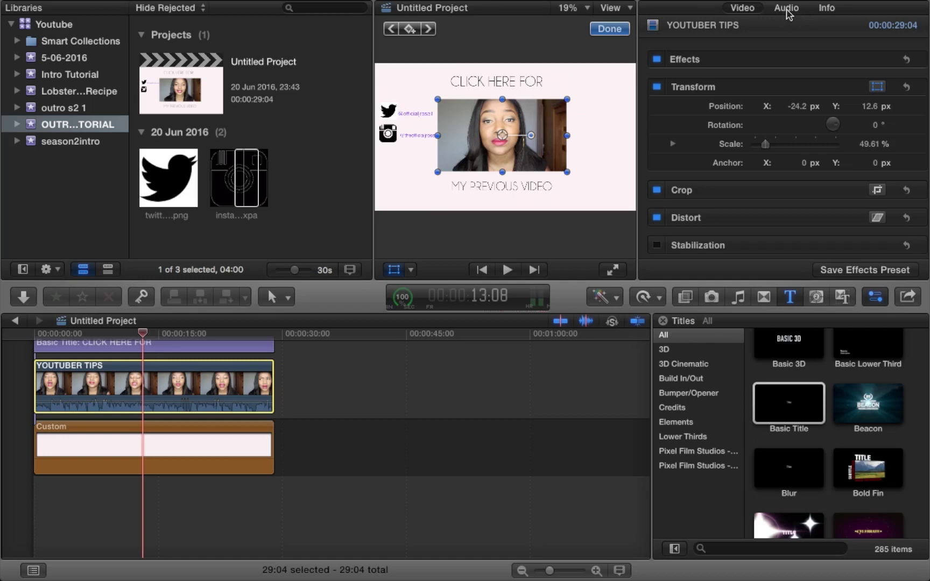
click(786, 10)
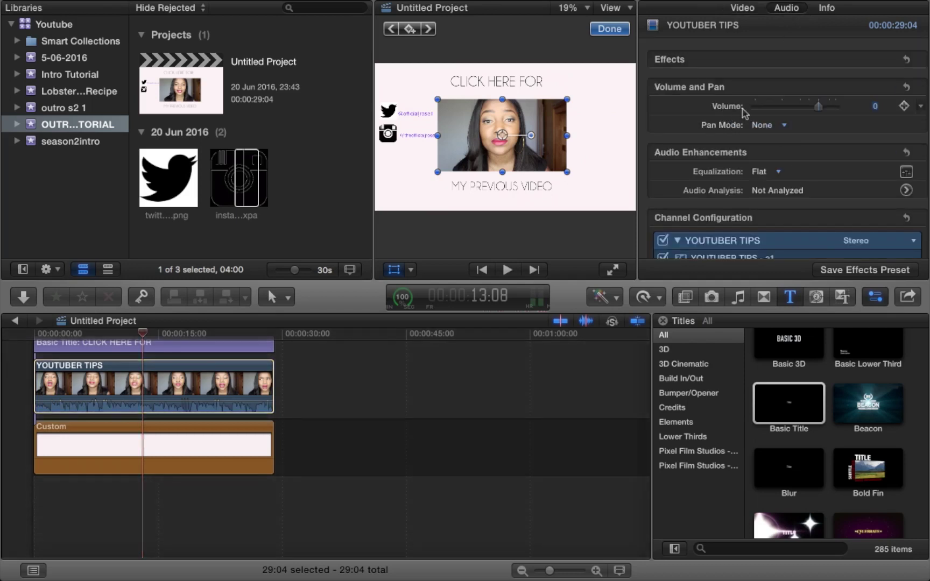
drag(818, 109, 754, 111)
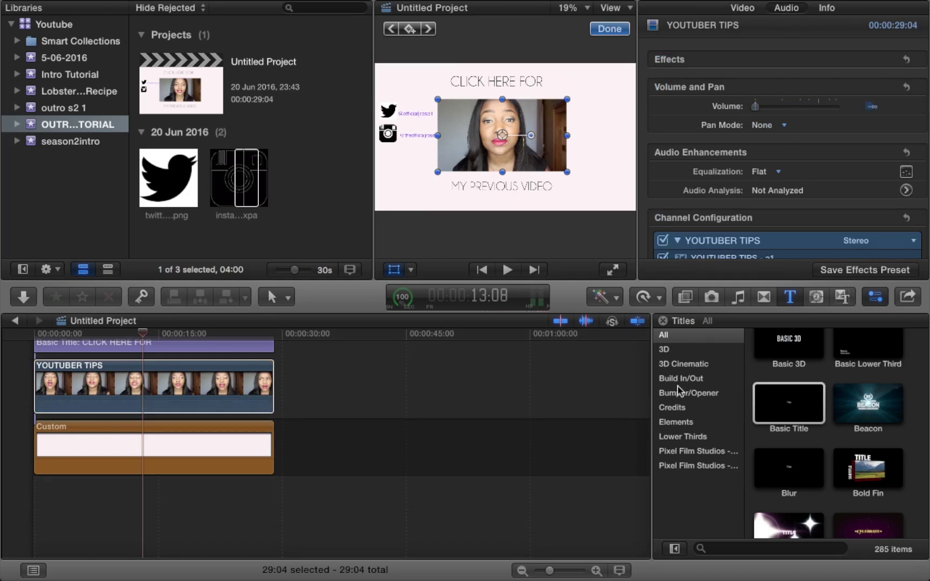
Add '[Chill] Phaura - Departure' from Music and Sound to the timeline at 00:00, below Custom
click(738, 297)
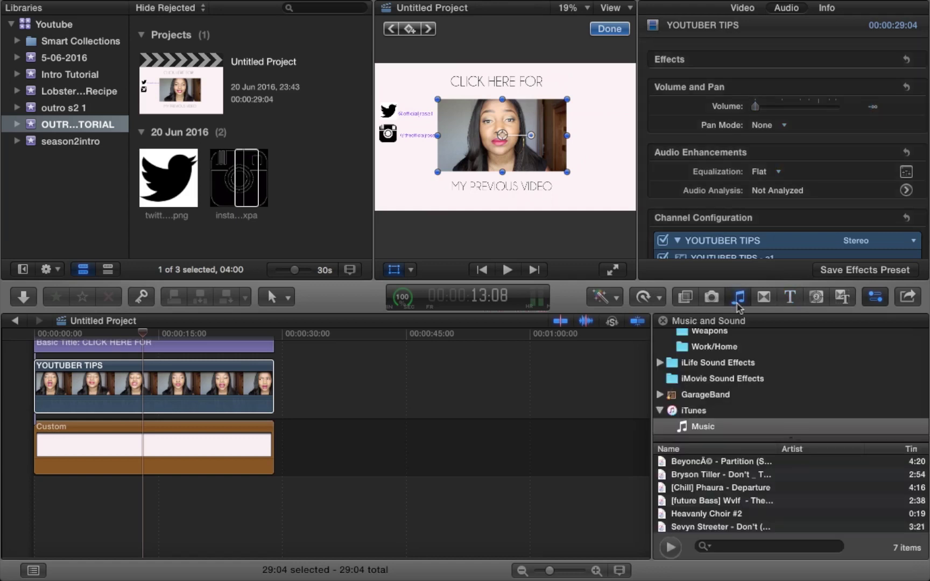
scroll(766, 475, down, 1)
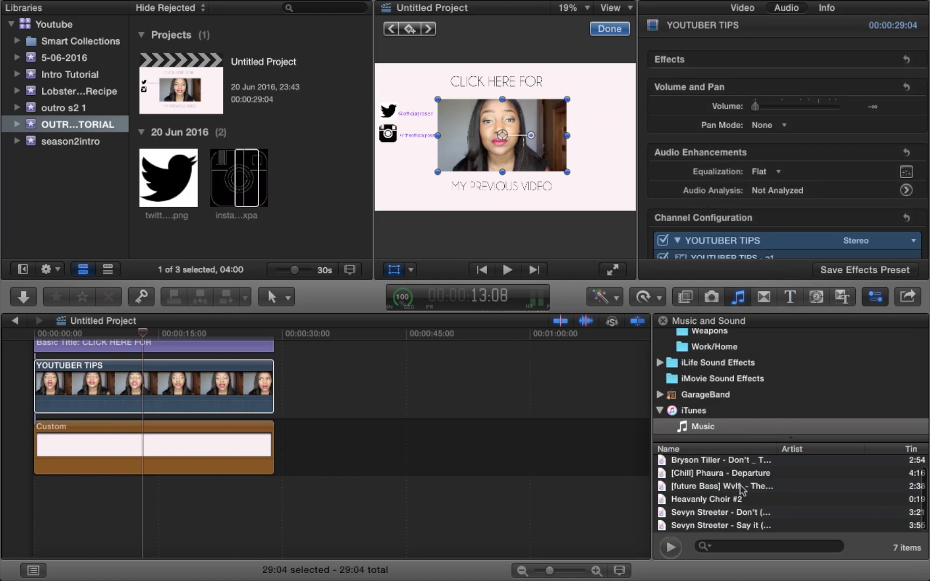
scroll(742, 490, up, 1)
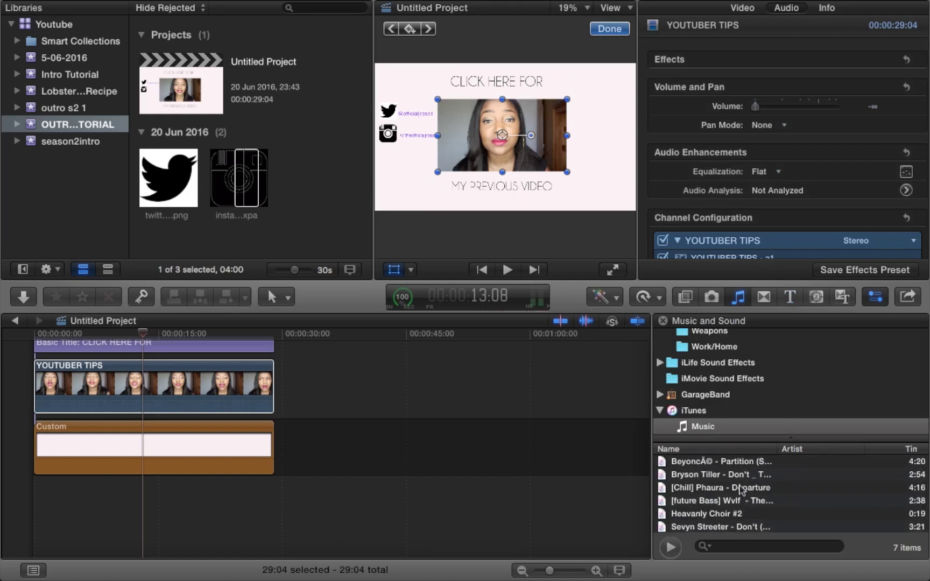
click(731, 490)
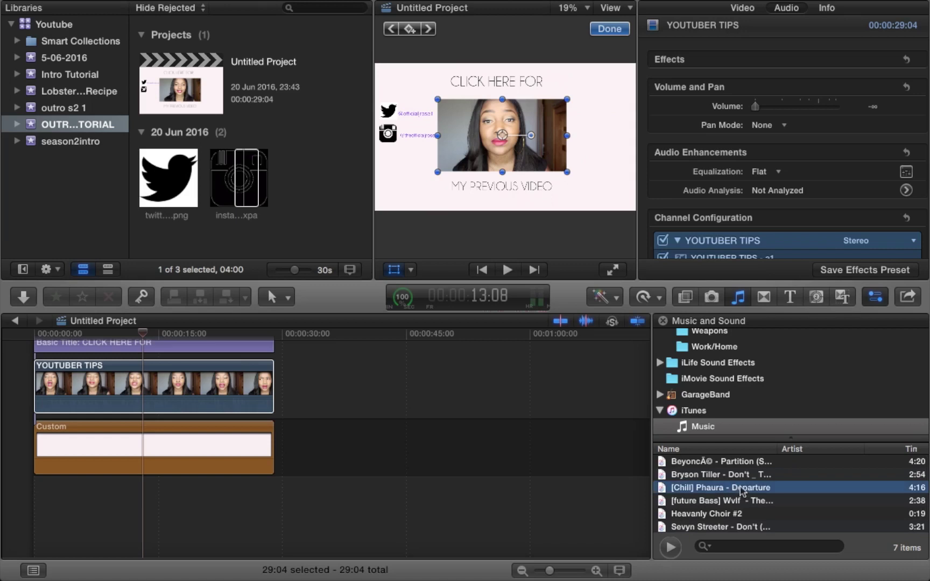
drag(739, 491, 424, 509)
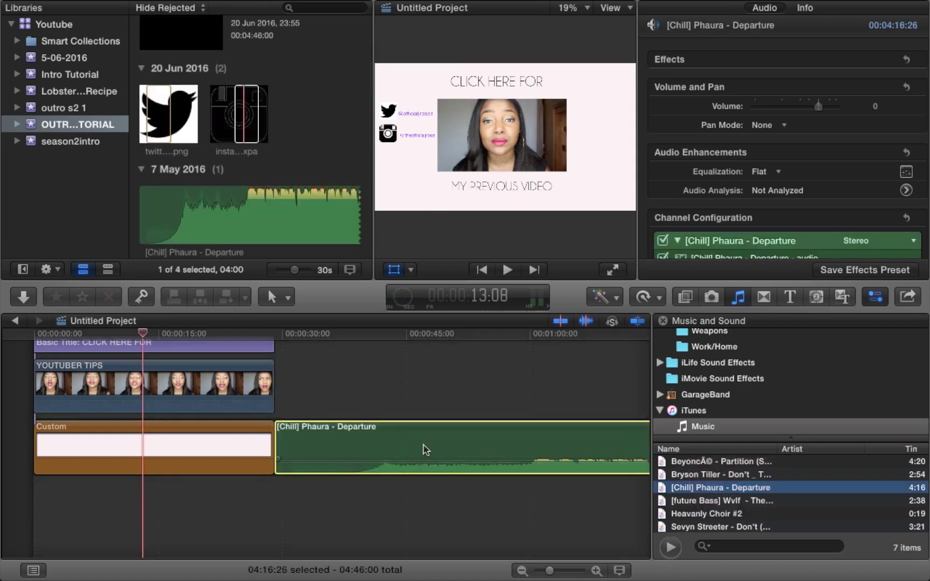
drag(410, 437, 108, 500)
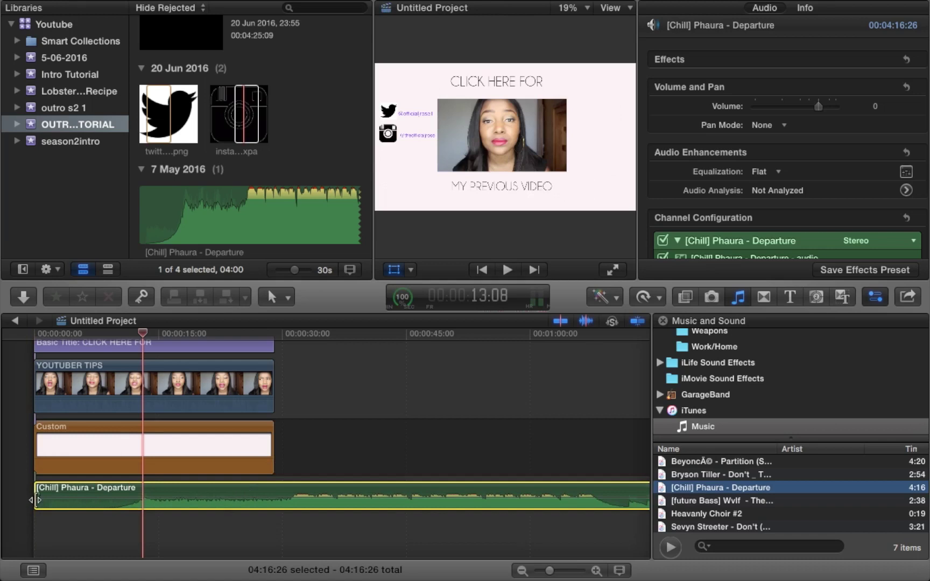
Trim the Departure music's opening and blade it at 29:04 where the video ends
drag(37, 502, 53, 493)
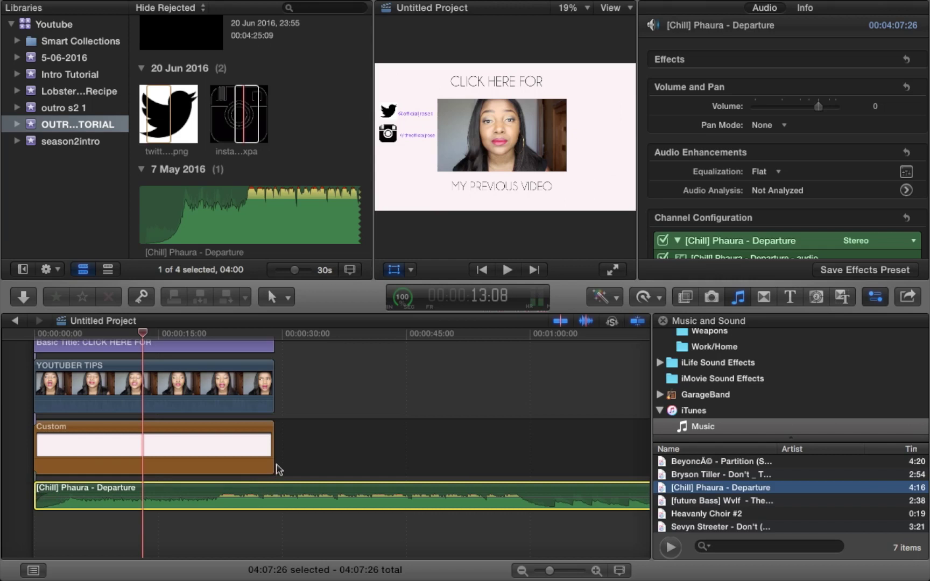
click(272, 512)
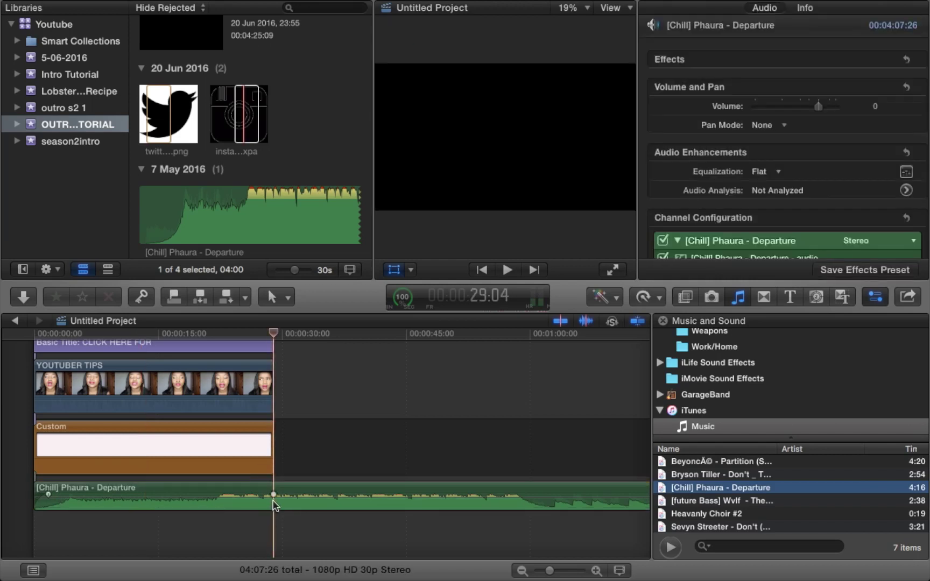
click(273, 500)
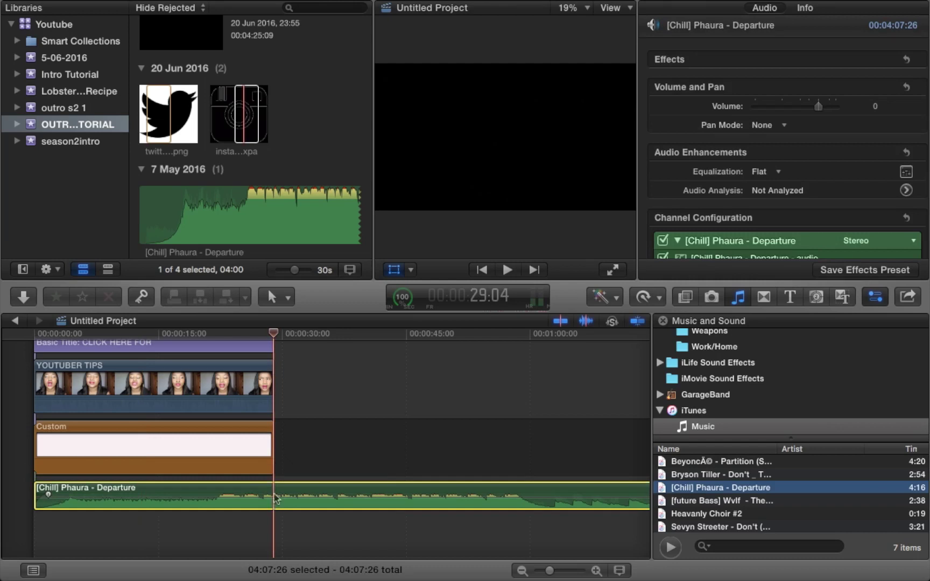
key(super+b)
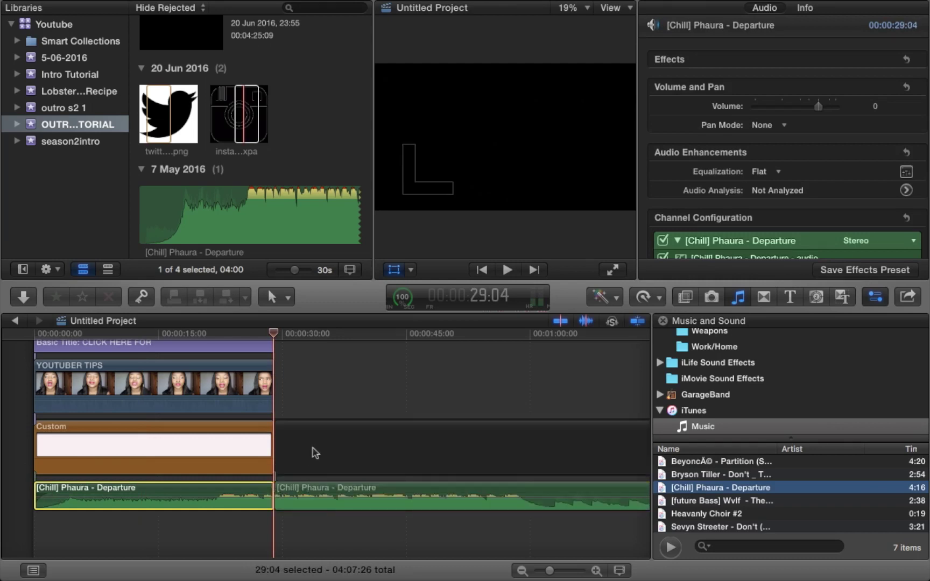